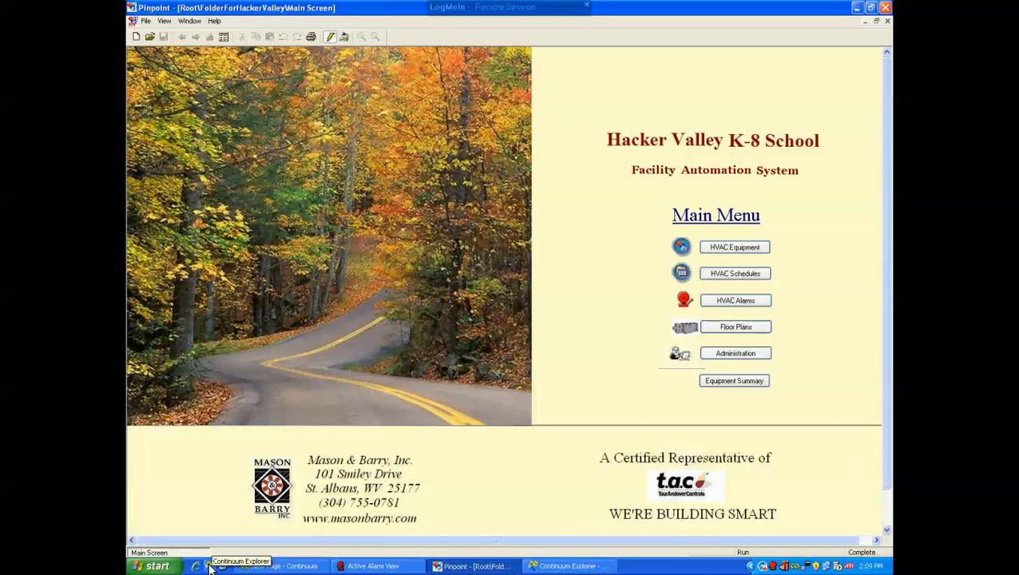
Switch to Continuum Explorer and browse the list views in the root ListView folder
{"action": "left_click", "coordinate": [209, 566]}
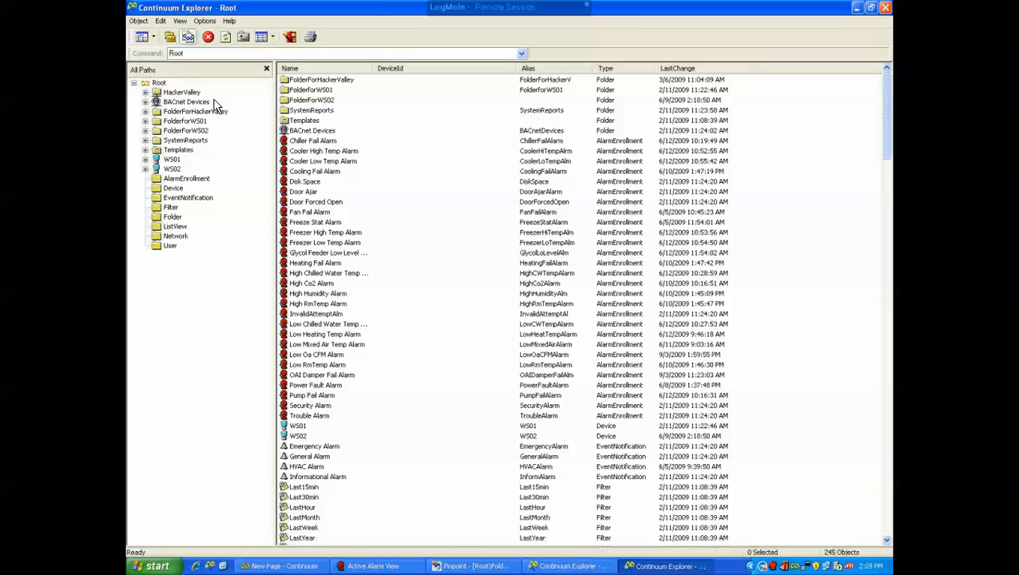
{"action": "left_click", "coordinate": [175, 227]}
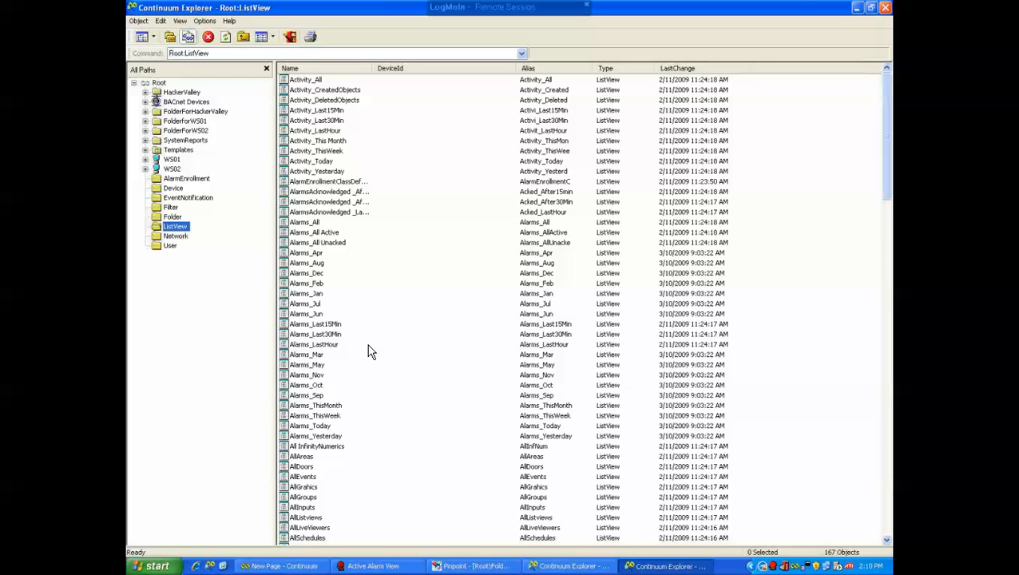
{"action": "left_click_drag", "start_coordinate": [887, 151], "coordinate": [849, 415]}
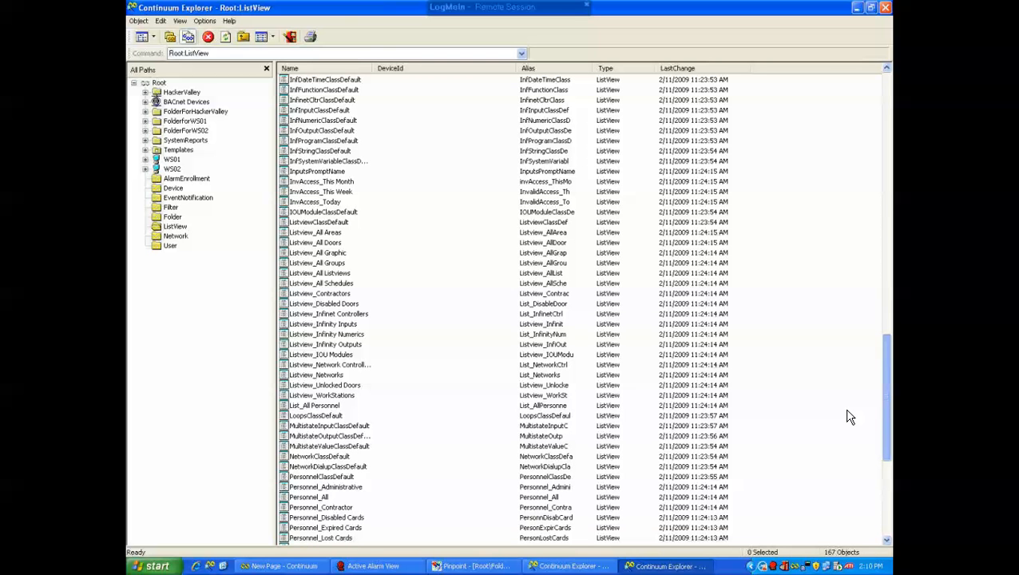
{"action": "left_click_drag", "start_coordinate": [849, 416], "coordinate": [846, 84]}
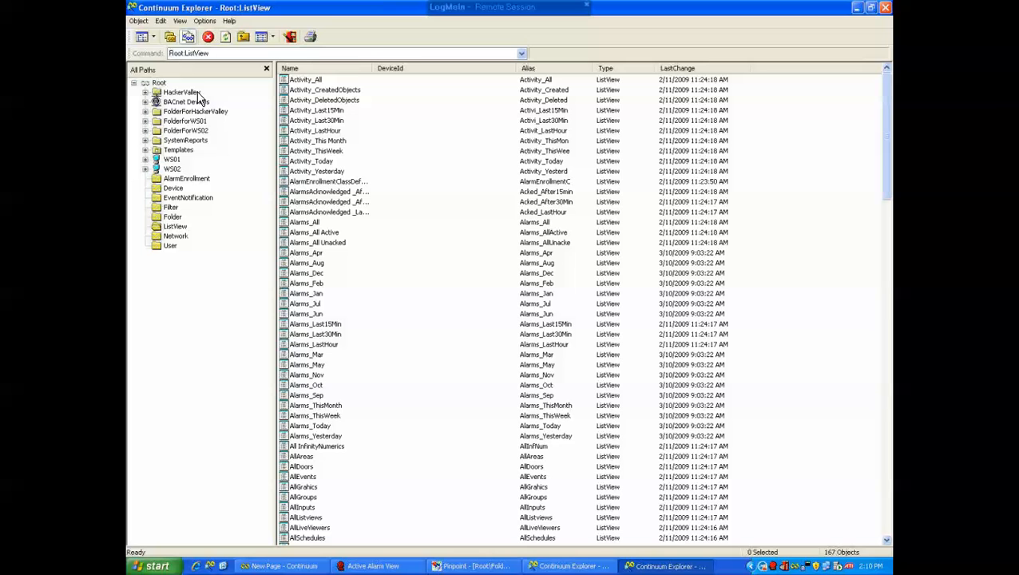
Open the Setpoints list view from the ListView folder under HackerValley\Infinity1 and maximize its window
{"action": "left_click", "coordinate": [145, 92]}
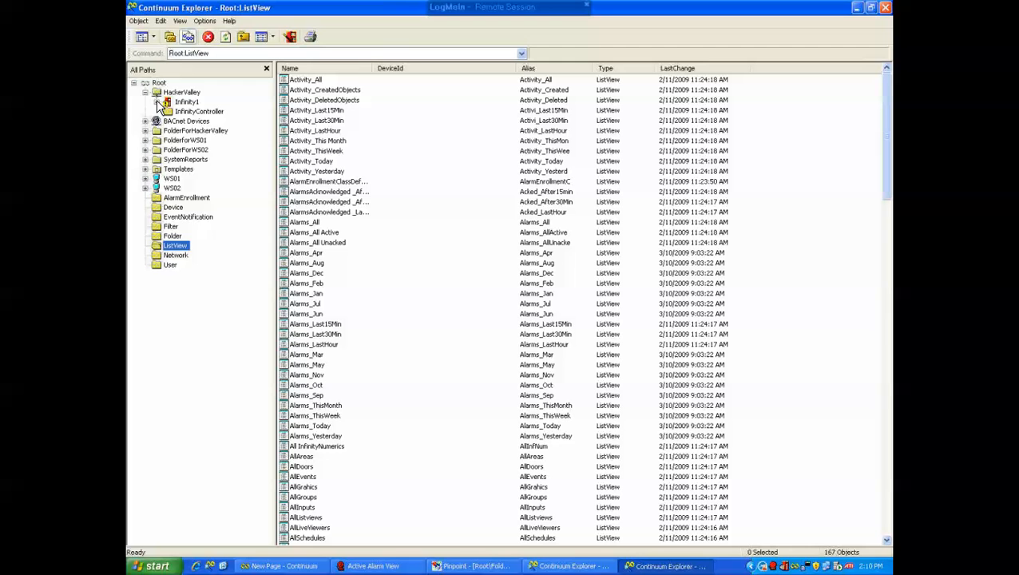
{"action": "left_click", "coordinate": [157, 102]}
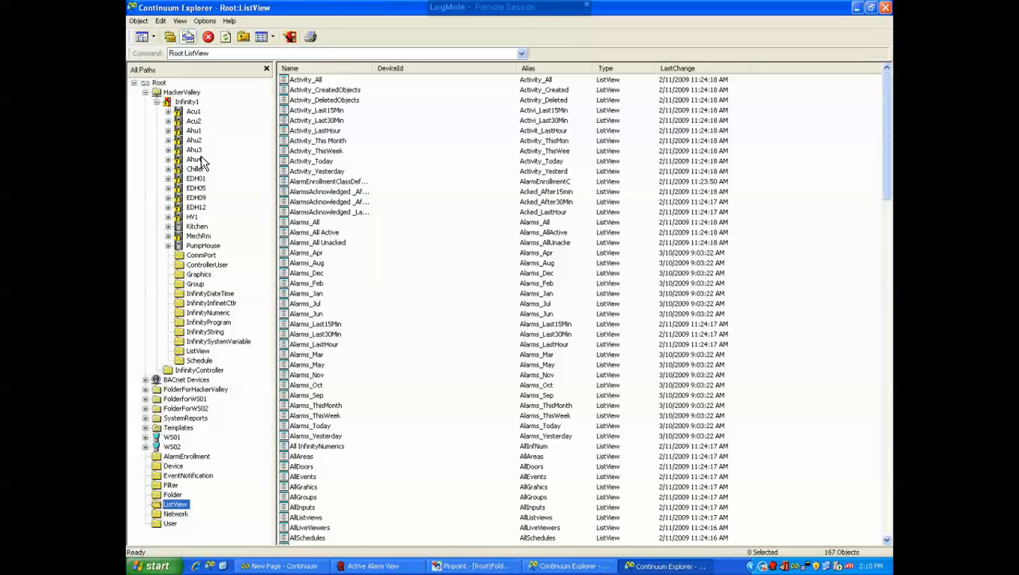
{"action": "left_click", "coordinate": [195, 352]}
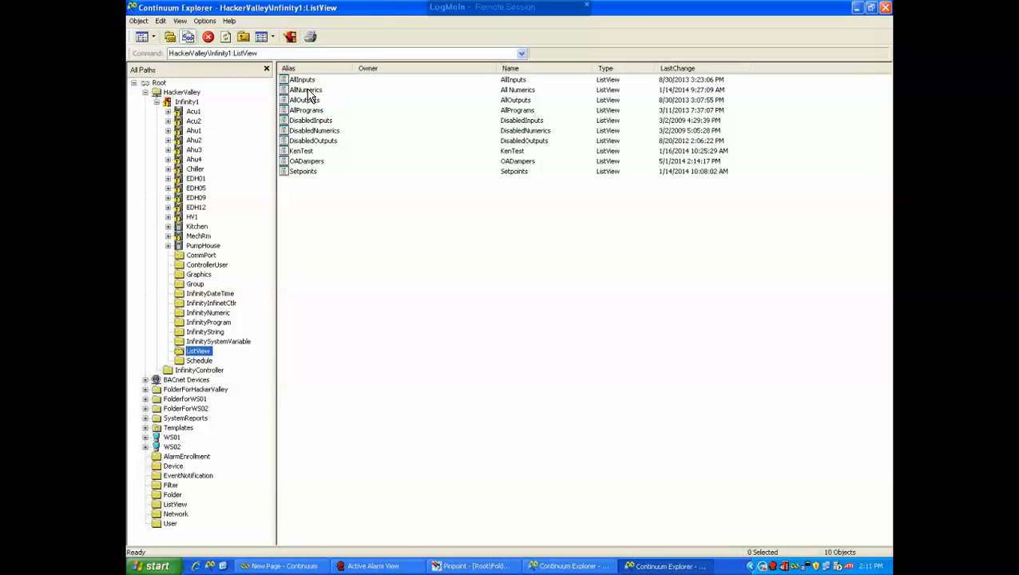
{"action": "double_click", "coordinate": [304, 173]}
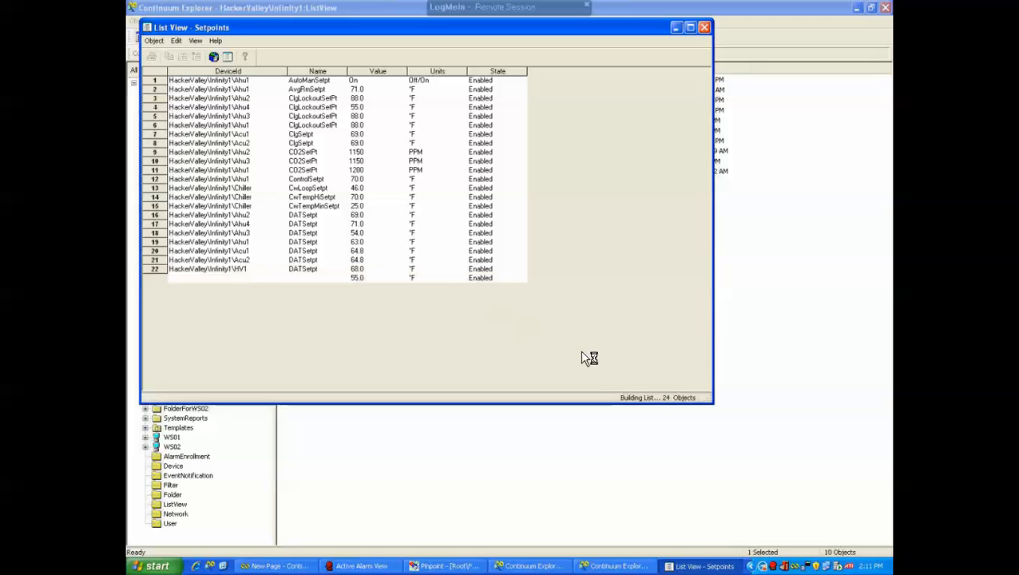
{"action": "left_click", "coordinate": [692, 30]}
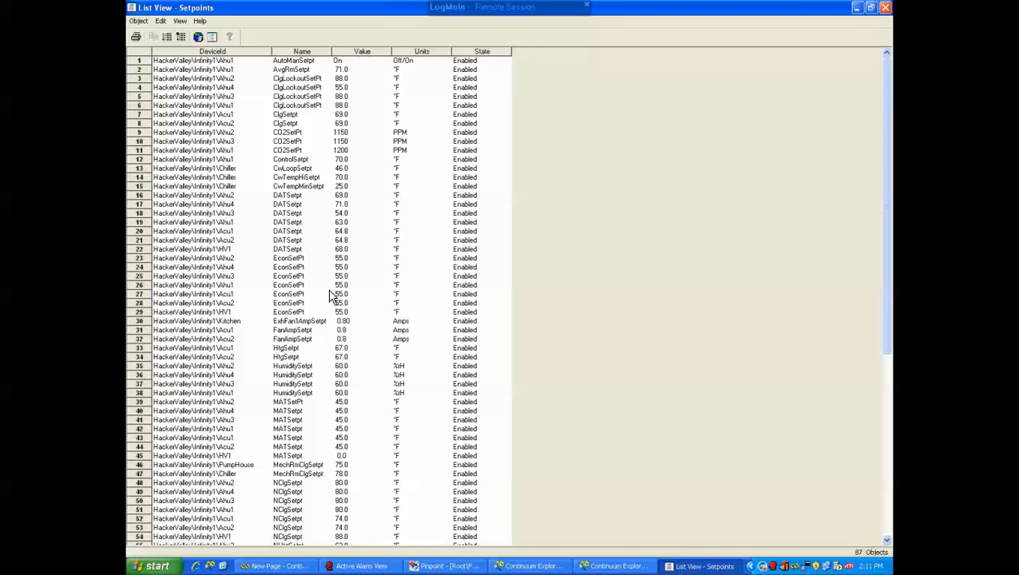
Select various setpoint rows singly, by dragging and by adding to the selection to demonstrate multiple selection
{"action": "left_click_drag", "start_coordinate": [888, 268], "coordinate": [871, 470]}
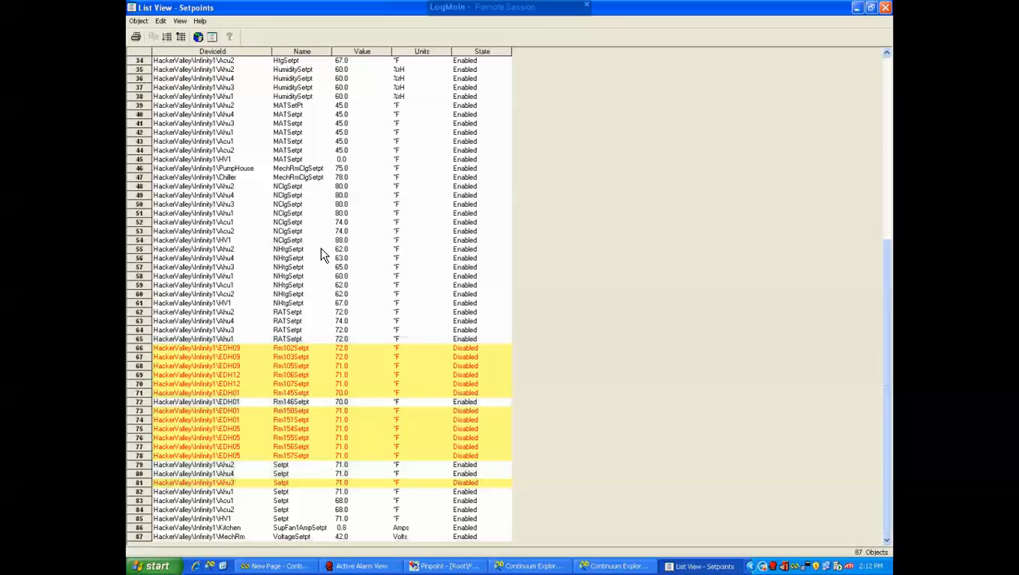
{"action": "left_click", "coordinate": [204, 250]}
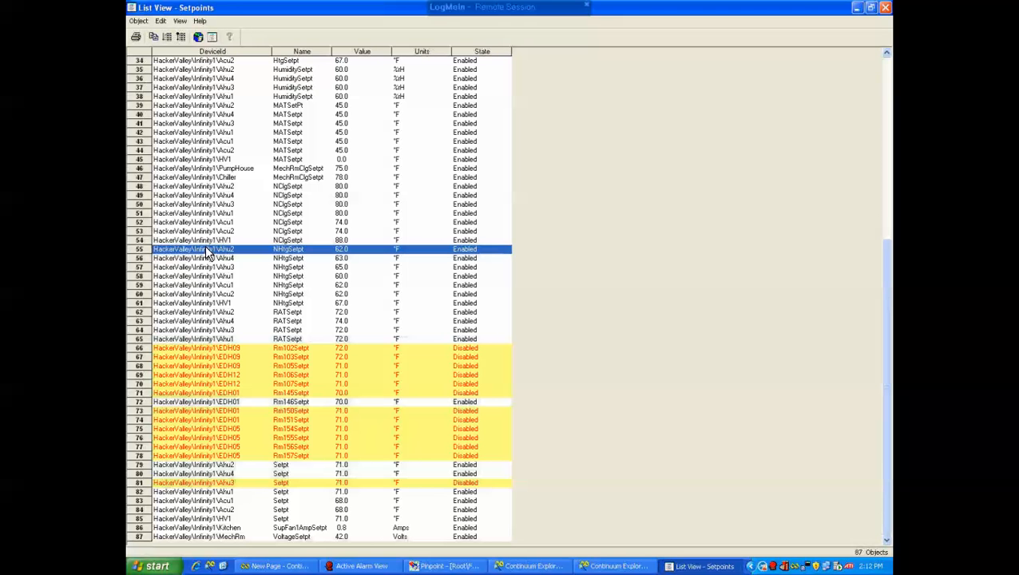
{"action": "left_click_drag", "start_coordinate": [206, 259], "coordinate": [211, 285]}
{"action": "left_click", "coordinate": [215, 253]}
{"action": "left_click_drag", "start_coordinate": [217, 254], "coordinate": [222, 310]}
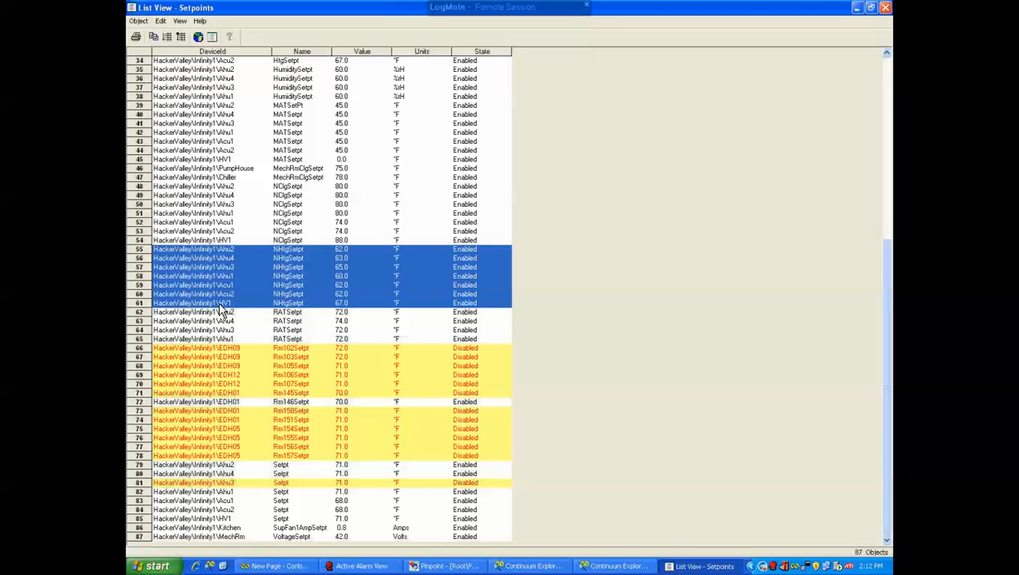
{"action": "left_click", "coordinate": [225, 253]}
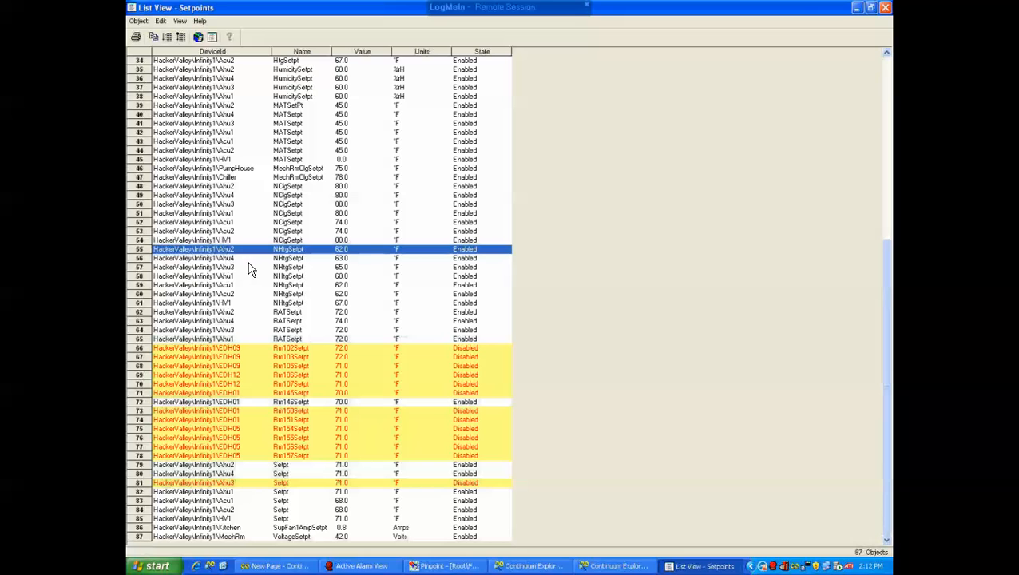
{"action": "left_click", "coordinate": [228, 206], "text": "ctrl"}
{"action": "left_click", "coordinate": [229, 222], "text": "ctrl"}
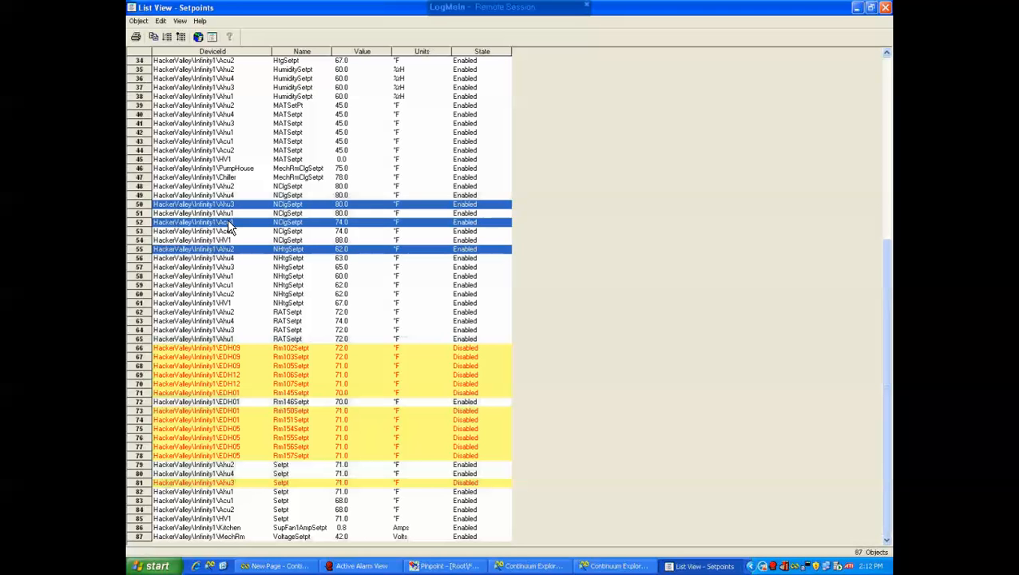
{"action": "left_click", "coordinate": [222, 276], "text": "ctrl"}
{"action": "left_click", "coordinate": [220, 304], "text": "ctrl"}
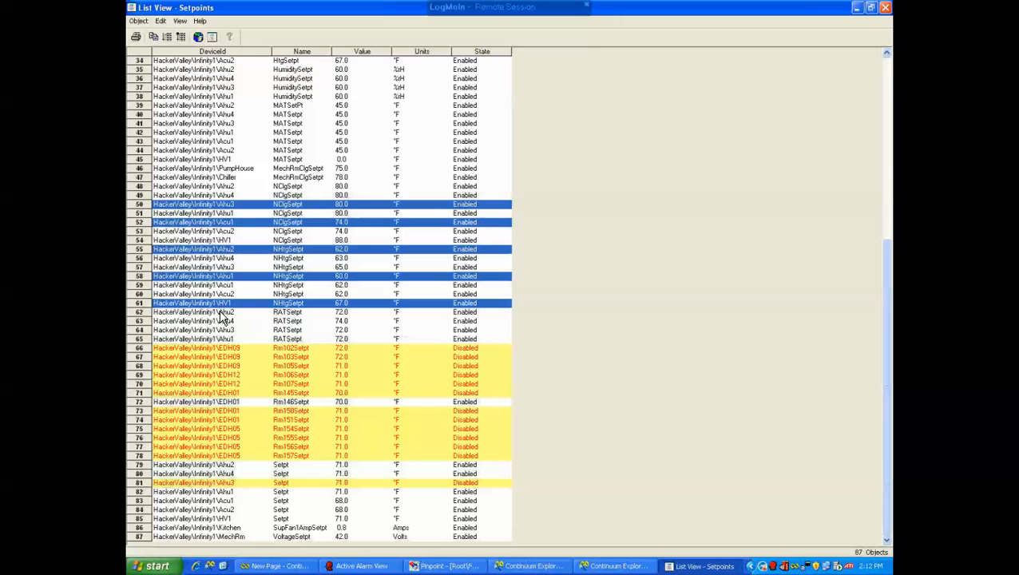
{"action": "left_click", "coordinate": [220, 312], "text": "ctrl"}
{"action": "left_click", "coordinate": [222, 321], "text": "ctrl"}
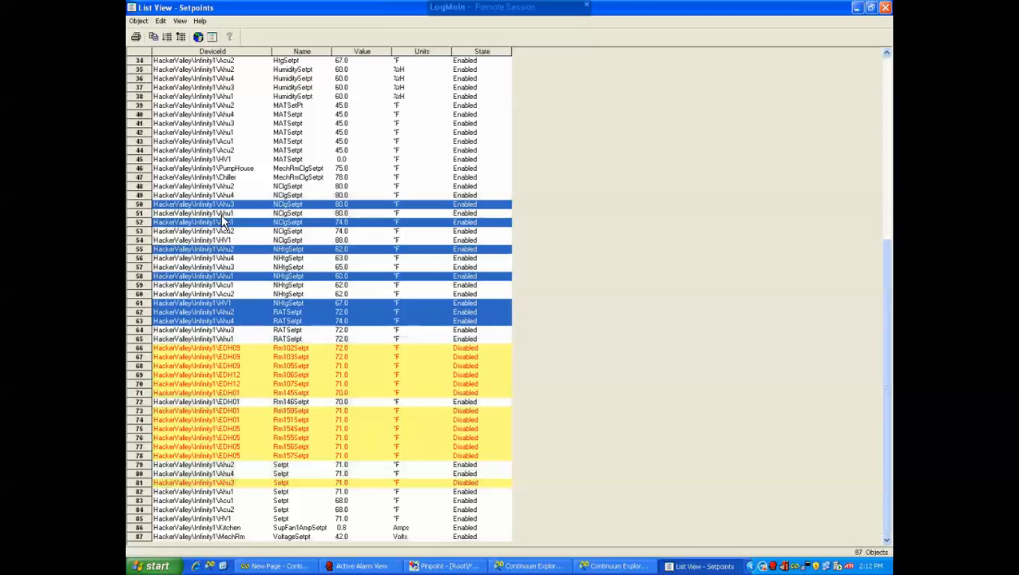
{"action": "left_click", "coordinate": [359, 159]}
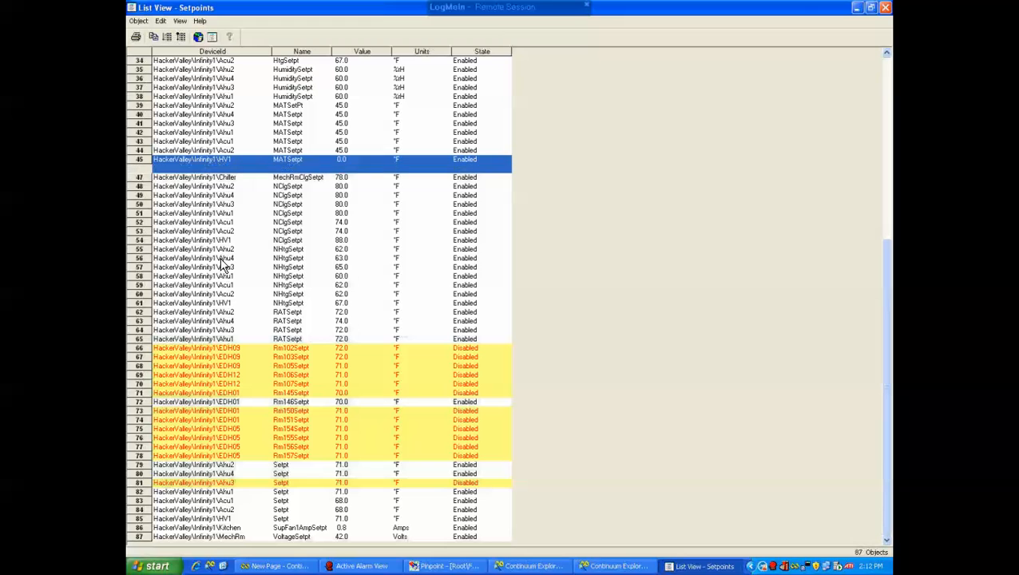
{"action": "left_click", "coordinate": [226, 295], "text": "shift"}
Select the seven NHtgSetpt rows, edit them, and set the HV1 NHtgSetpt value to 66
{"action": "left_click", "coordinate": [293, 251]}
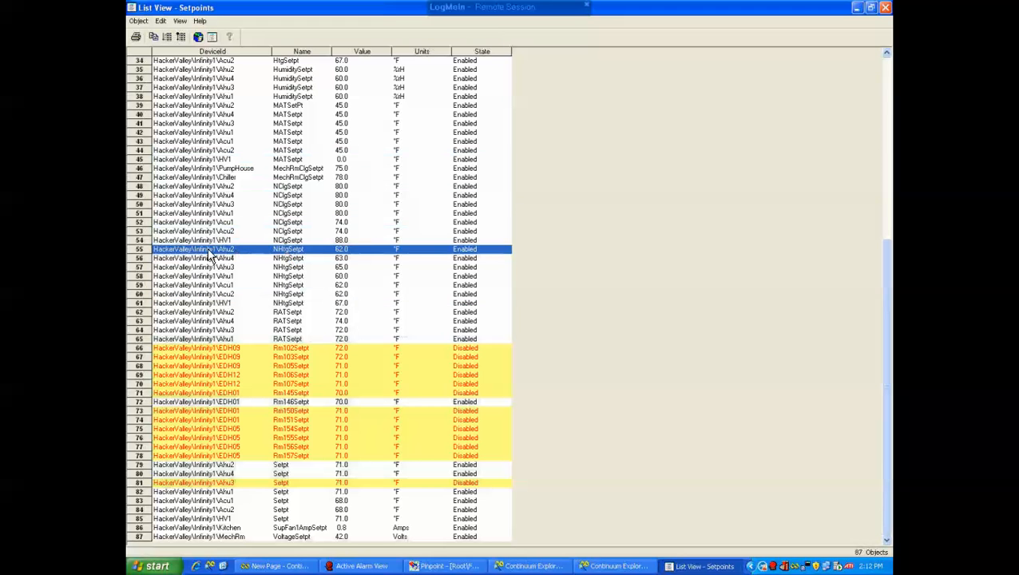
{"action": "left_click", "coordinate": [225, 305], "text": "shift"}
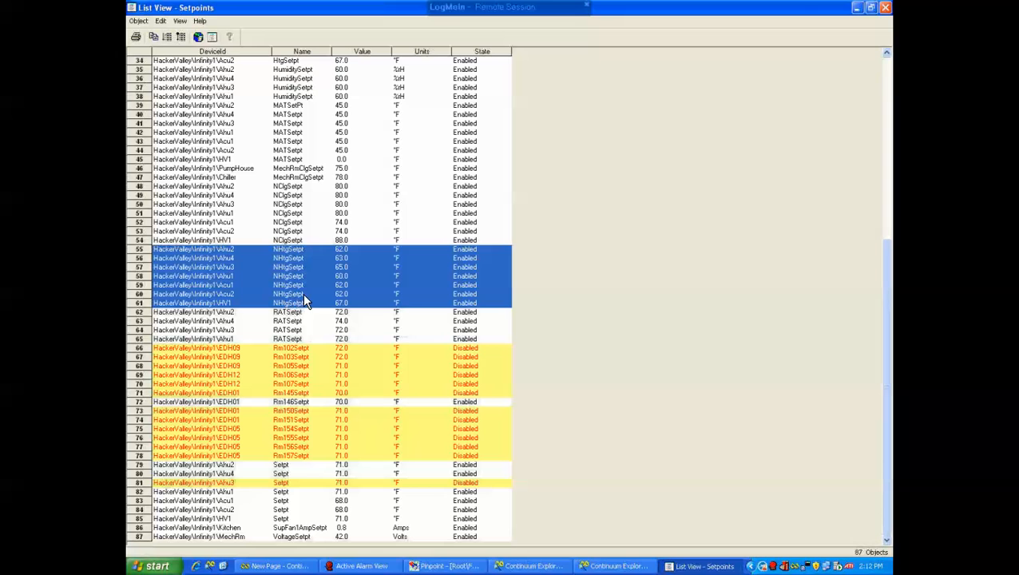
{"action": "right_click", "coordinate": [314, 251]}
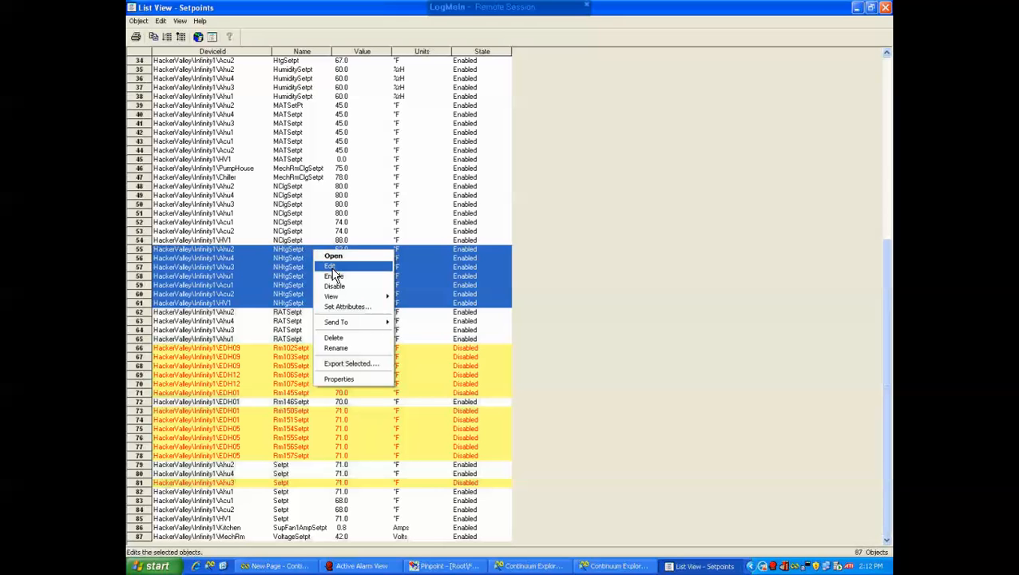
{"action": "left_click", "coordinate": [332, 271]}
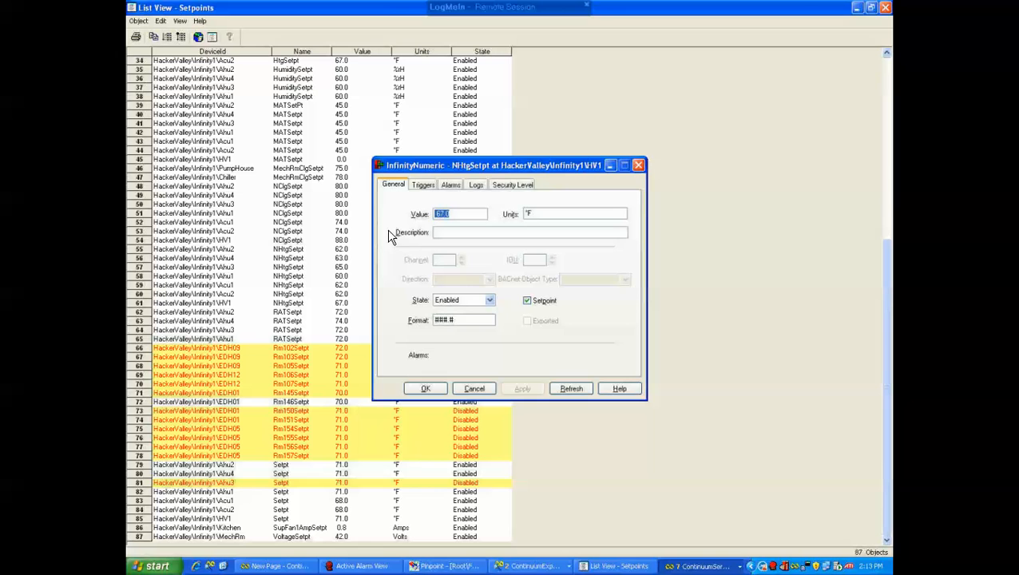
{"action": "type", "text": "68"}
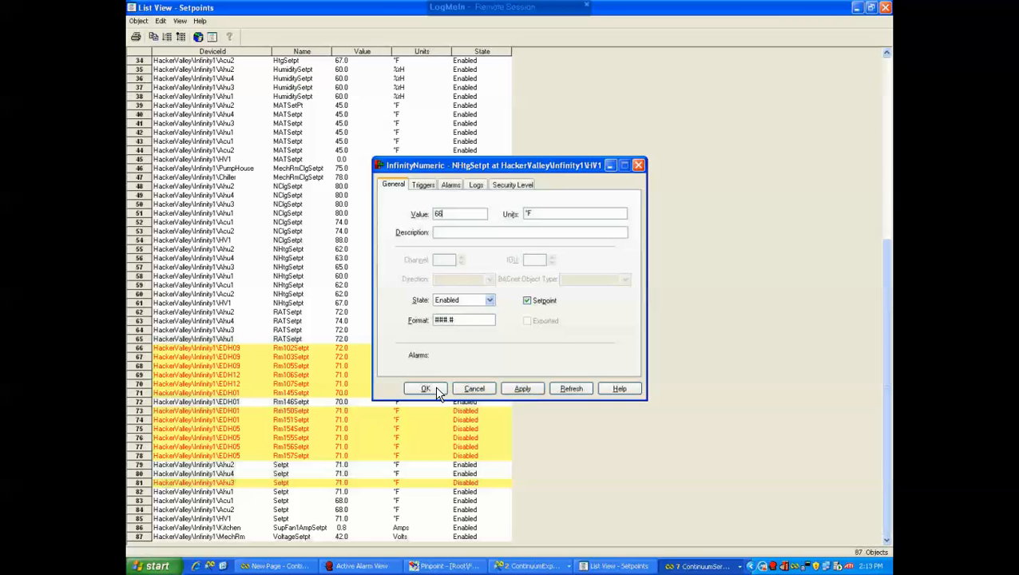
{"action": "left_click", "coordinate": [435, 390]}
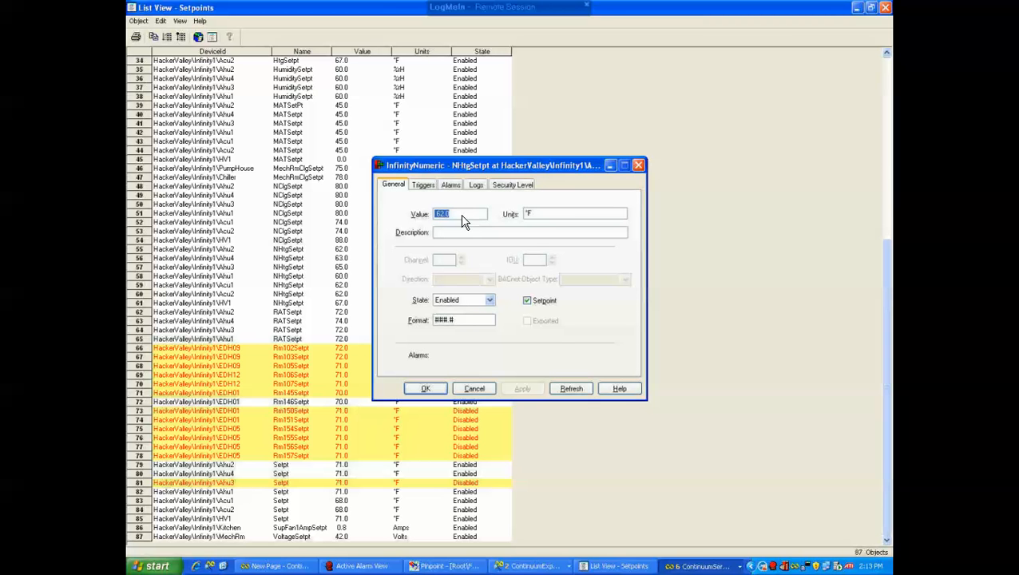
Try setting the next NHtgSetpt's value to 63 and then 64, and close the remaining edit dialogs
{"action": "type", "text": "6"}
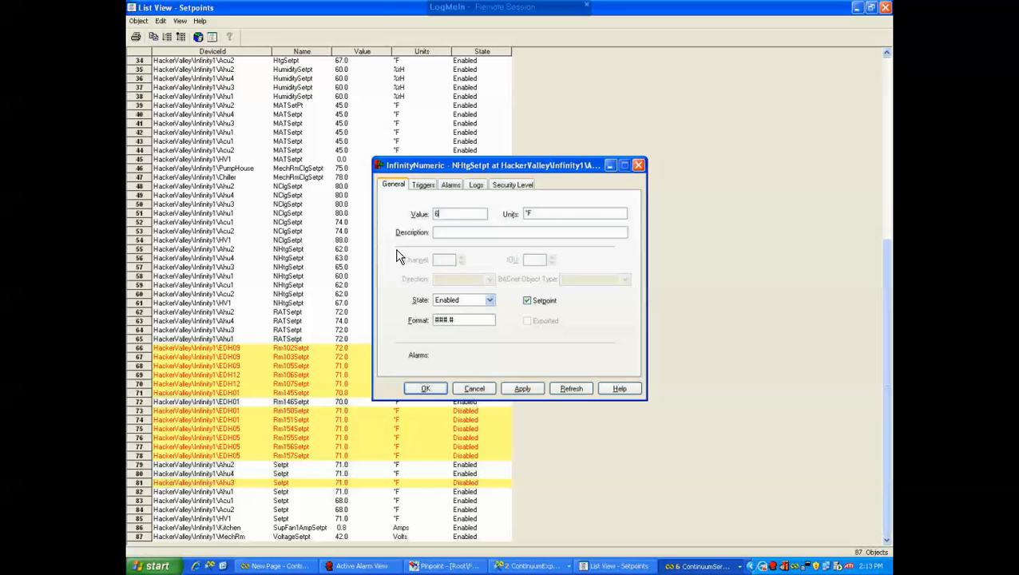
{"action": "type", "text": "3"}
{"action": "left_click", "coordinate": [520, 388]}
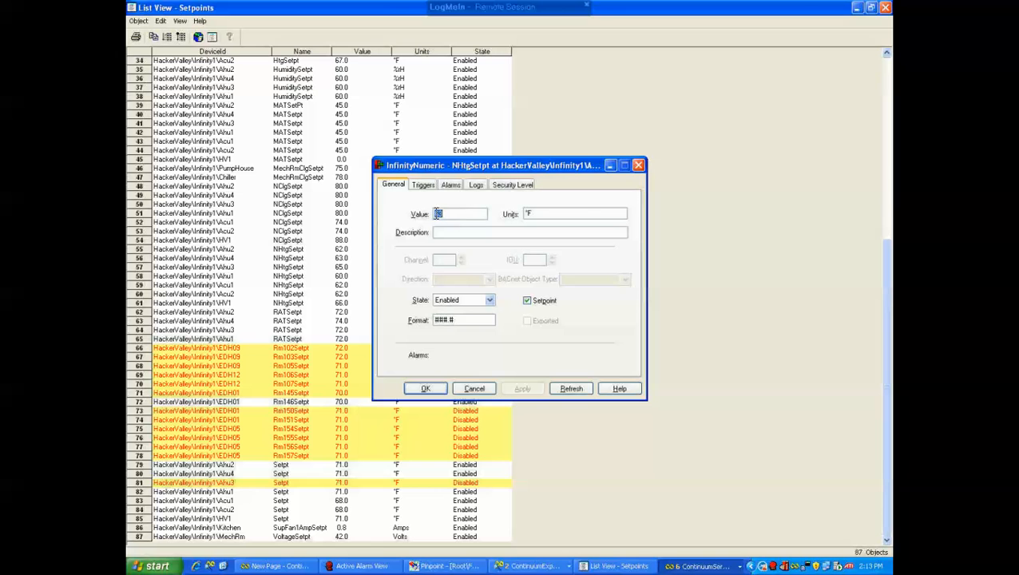
{"action": "type", "text": "64"}
{"action": "left_click", "coordinate": [428, 389]}
{"action": "left_click", "coordinate": [482, 391]}
{"action": "left_click", "coordinate": [426, 389]}
{"action": "left_click", "coordinate": [474, 389]}
{"action": "left_click", "coordinate": [472, 387]}
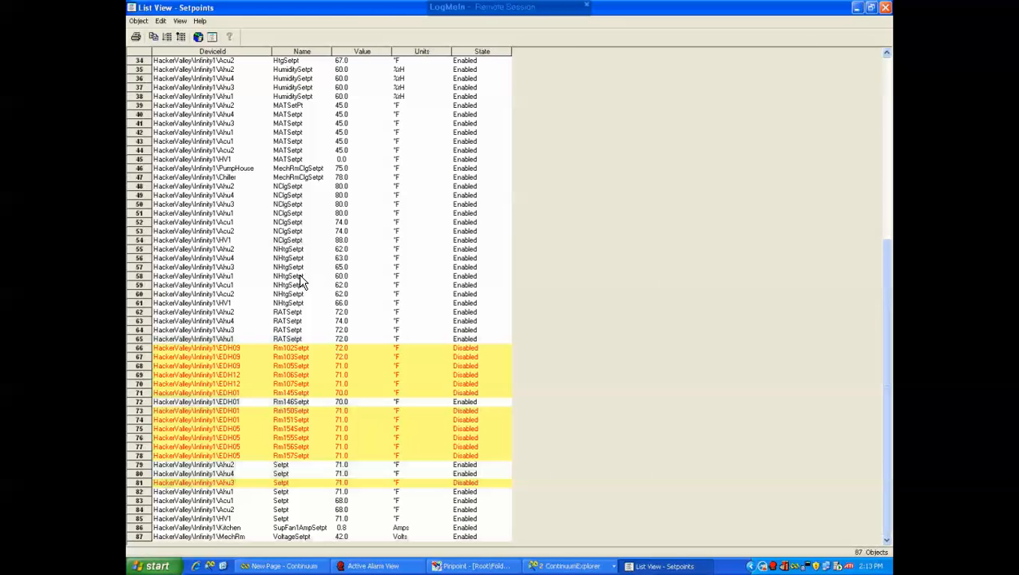
Select the seven NHtgSetpt rows and use Set Attributes to set their Value attribute to 64, confirming the change
{"action": "left_click", "coordinate": [290, 249]}
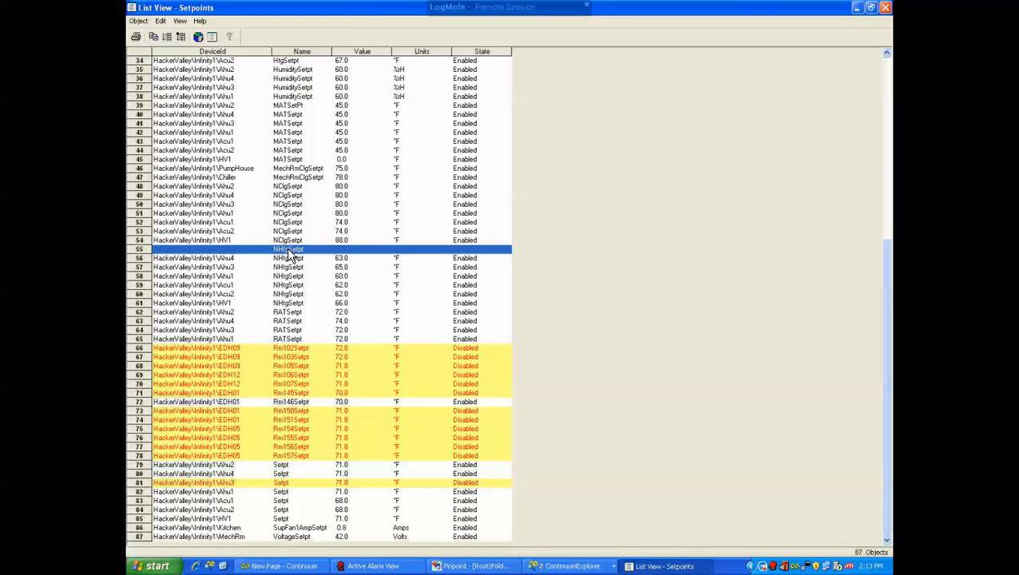
{"action": "left_click", "coordinate": [294, 303], "text": "shift"}
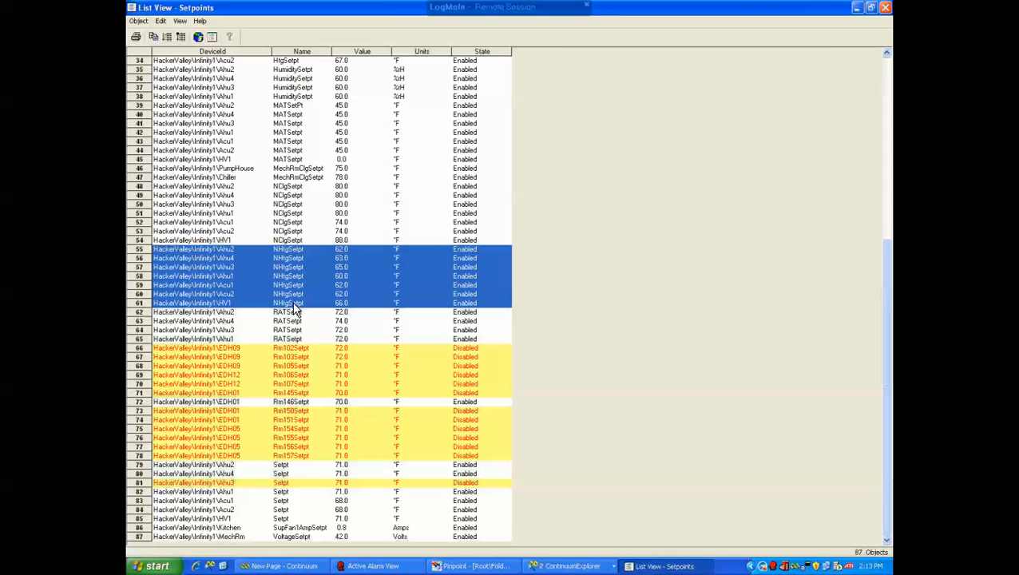
{"action": "right_click", "coordinate": [314, 267]}
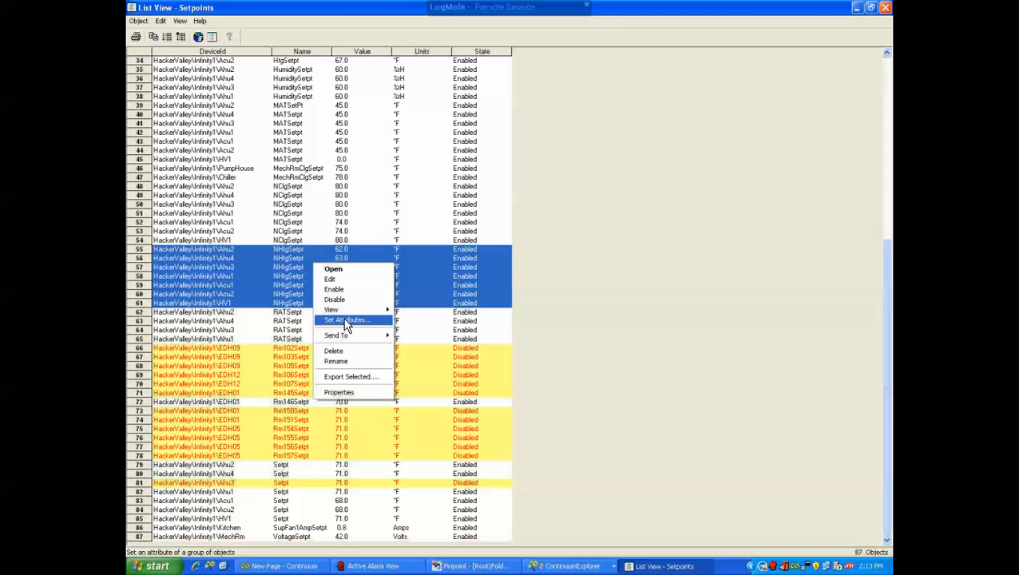
{"action": "left_click", "coordinate": [346, 321]}
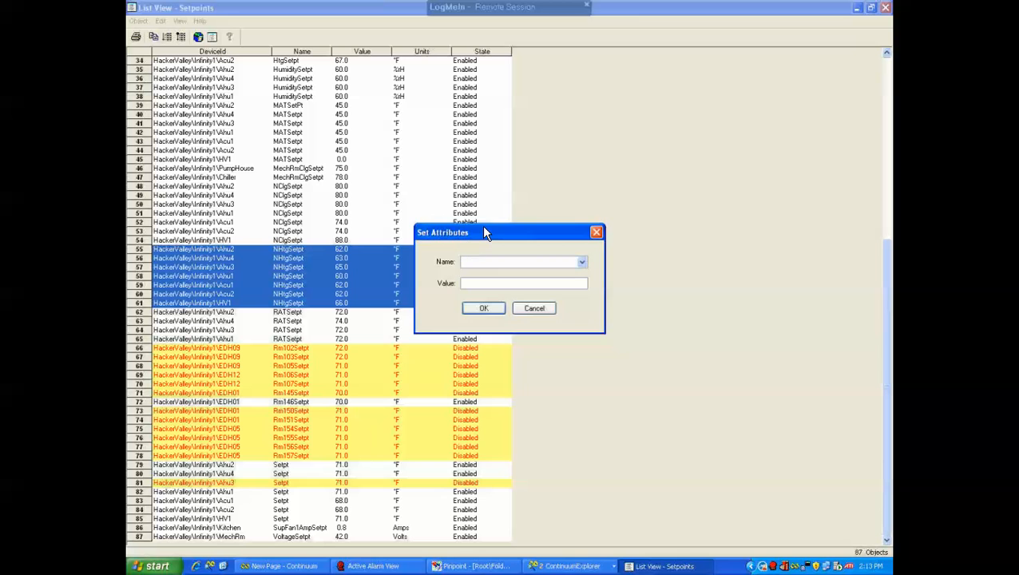
{"action": "left_click_drag", "start_coordinate": [486, 235], "coordinate": [567, 223]}
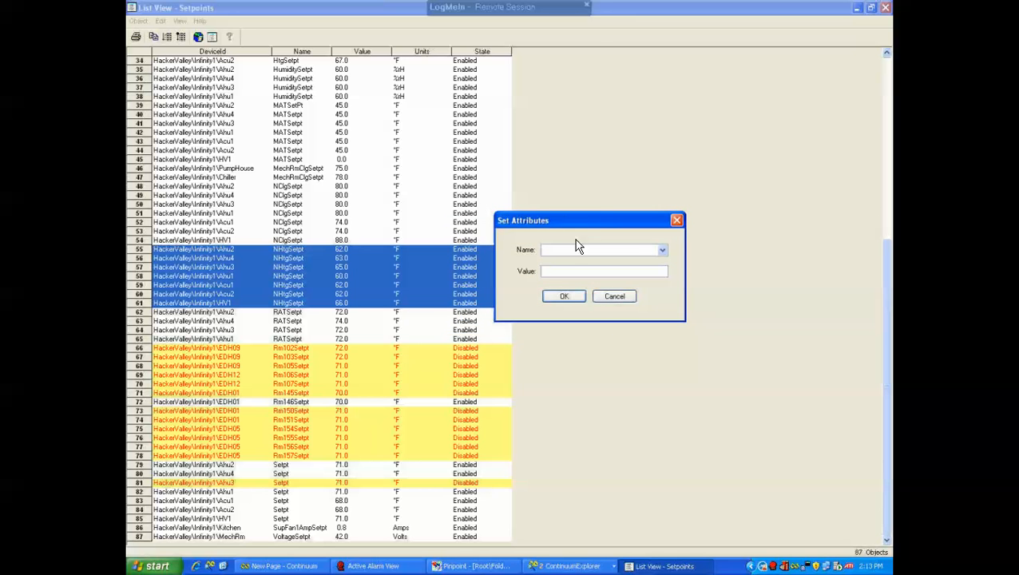
{"action": "left_click", "coordinate": [663, 251]}
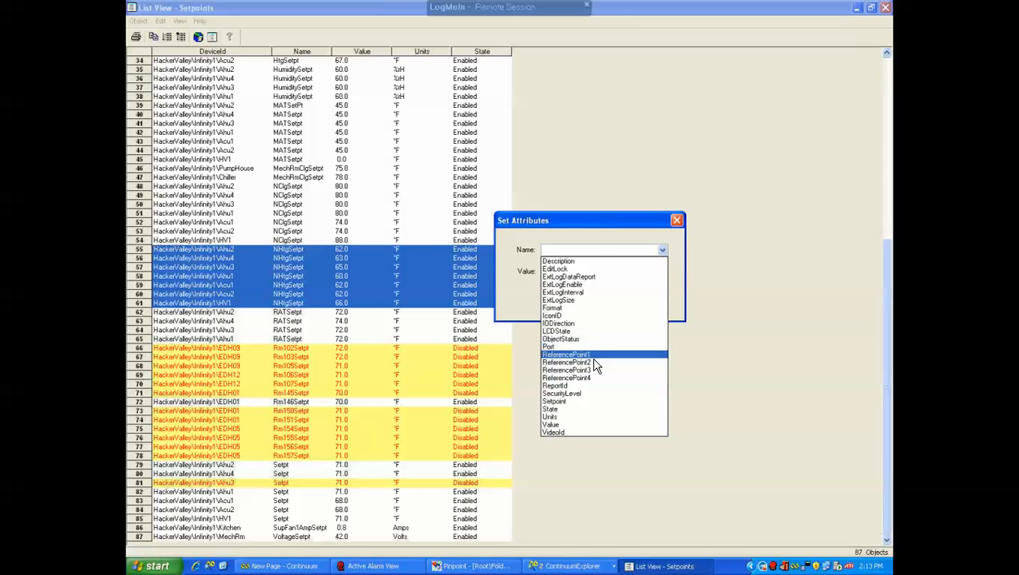
{"action": "left_click", "coordinate": [552, 425]}
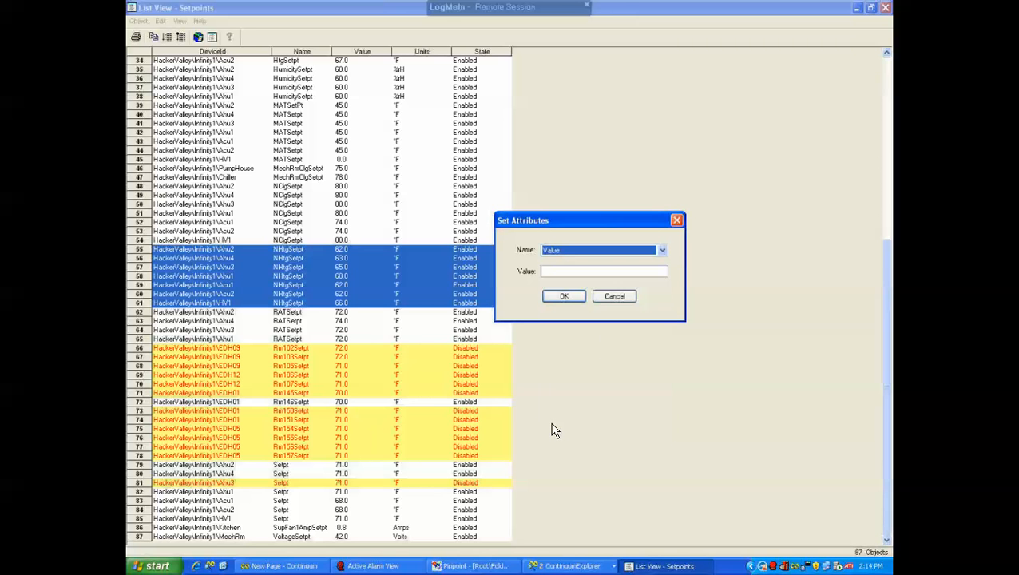
{"action": "left_click", "coordinate": [603, 271]}
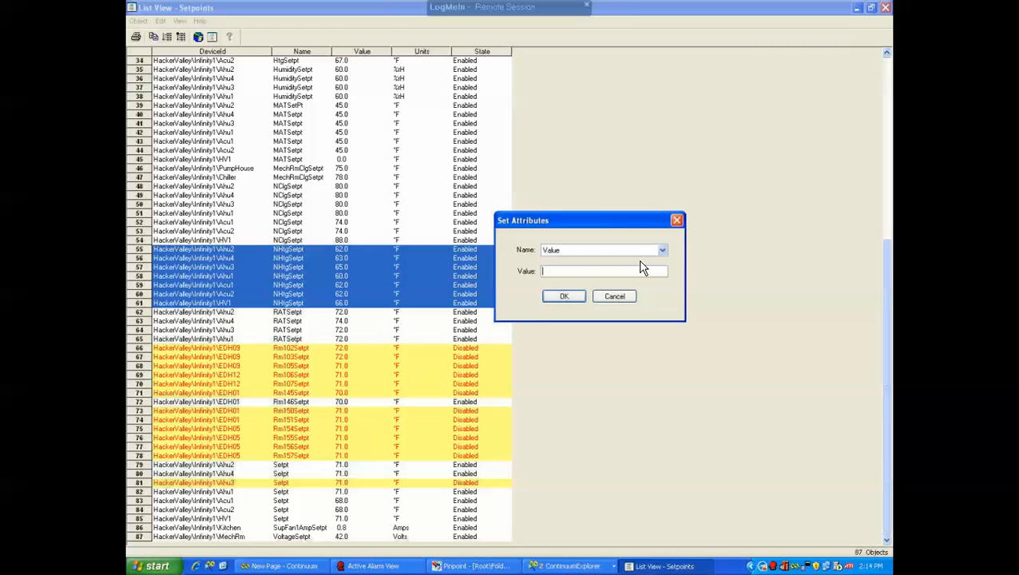
{"action": "type", "text": "64"}
{"action": "left_click", "coordinate": [564, 297]}
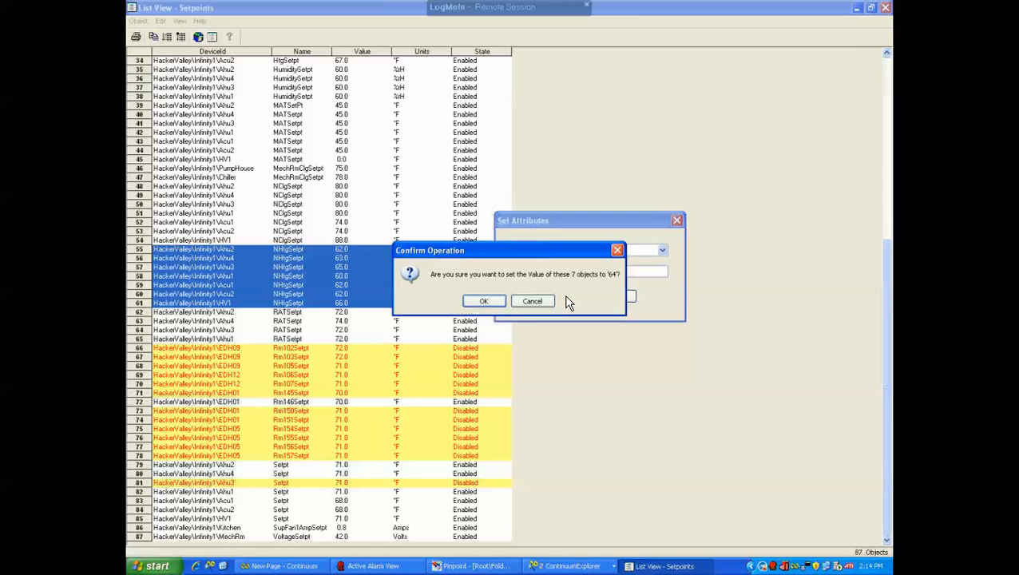
{"action": "left_click", "coordinate": [493, 305]}
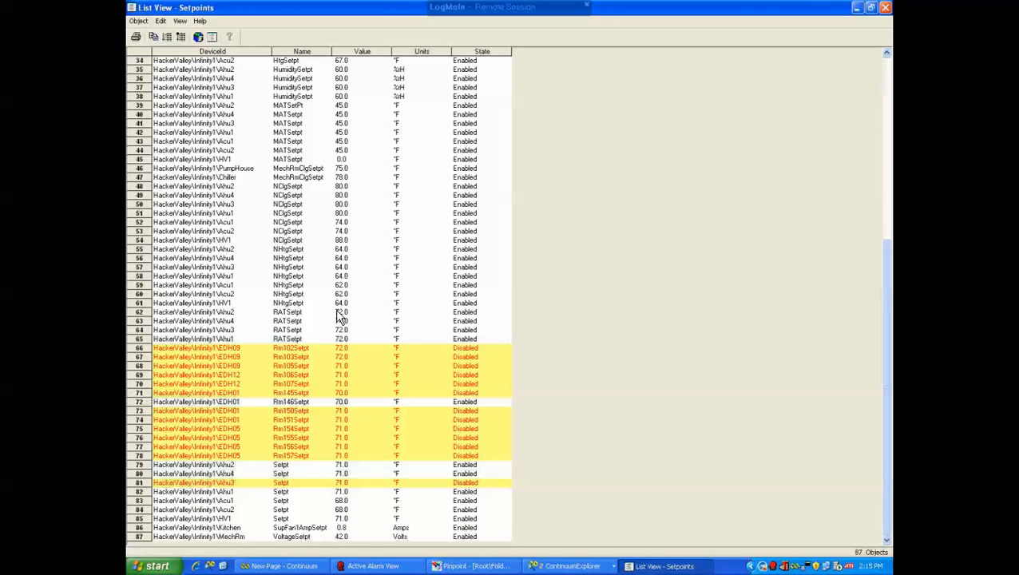
{"action": "left_click_drag", "start_coordinate": [289, 249], "coordinate": [293, 311]}
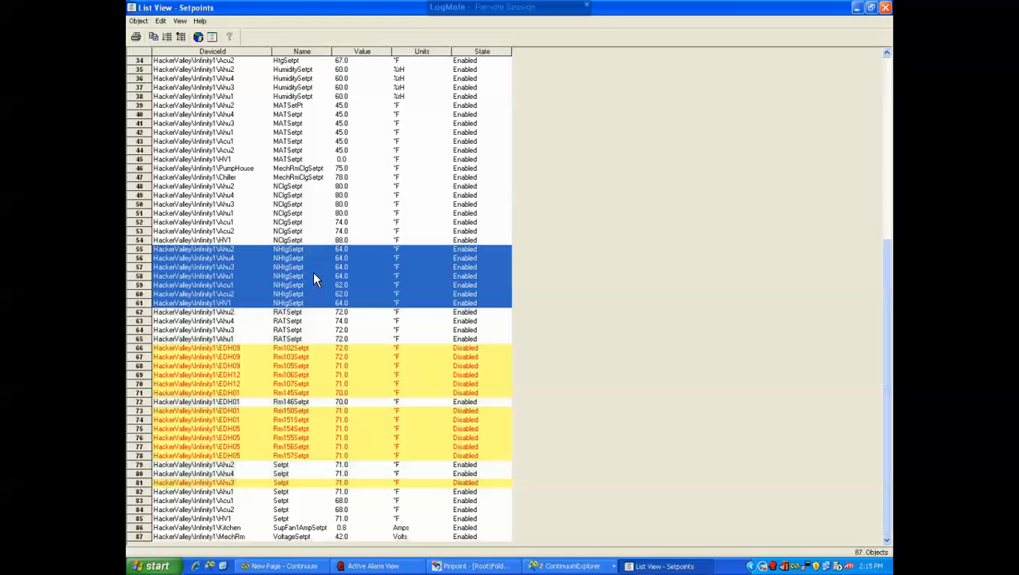
{"action": "right_click", "coordinate": [313, 273]}
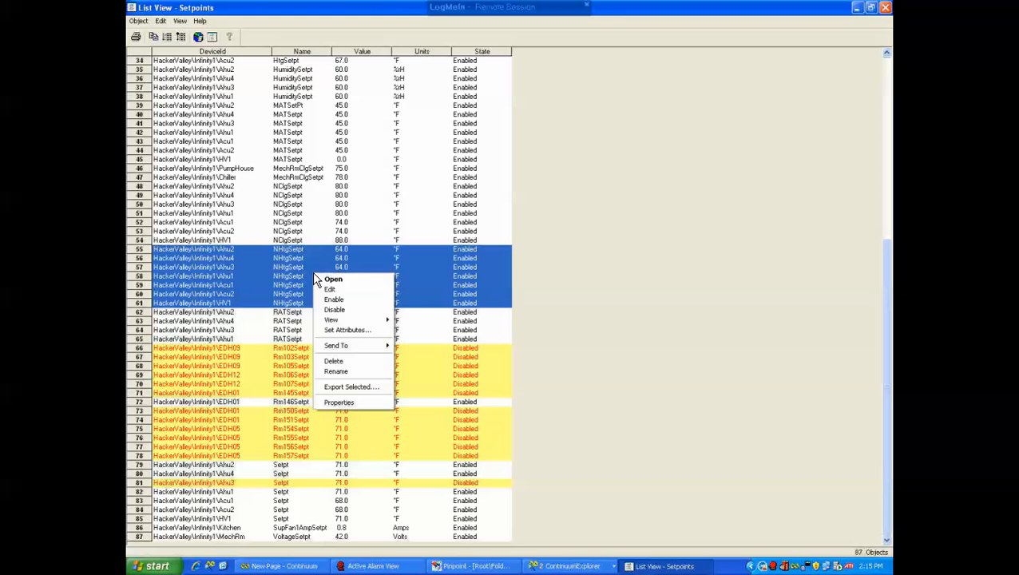
{"action": "left_click", "coordinate": [343, 332]}
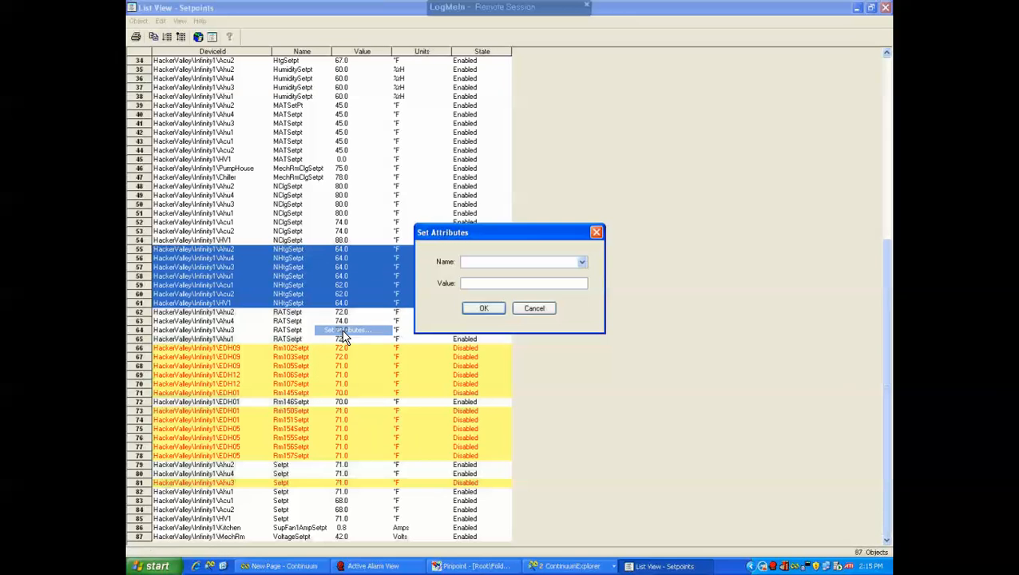
{"action": "left_click", "coordinate": [582, 261]}
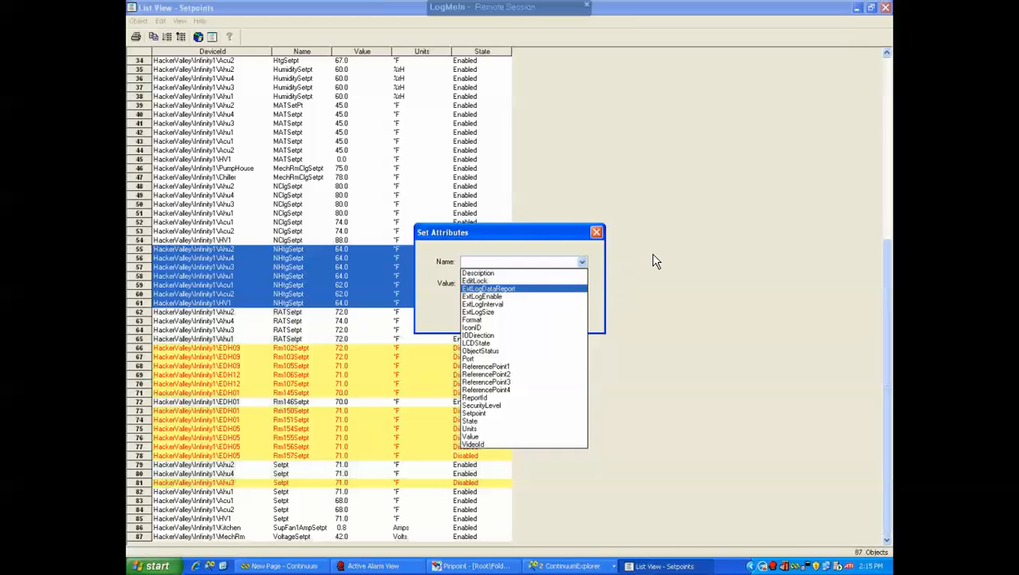
{"action": "left_click", "coordinate": [511, 259]}
{"action": "left_click", "coordinate": [534, 310]}
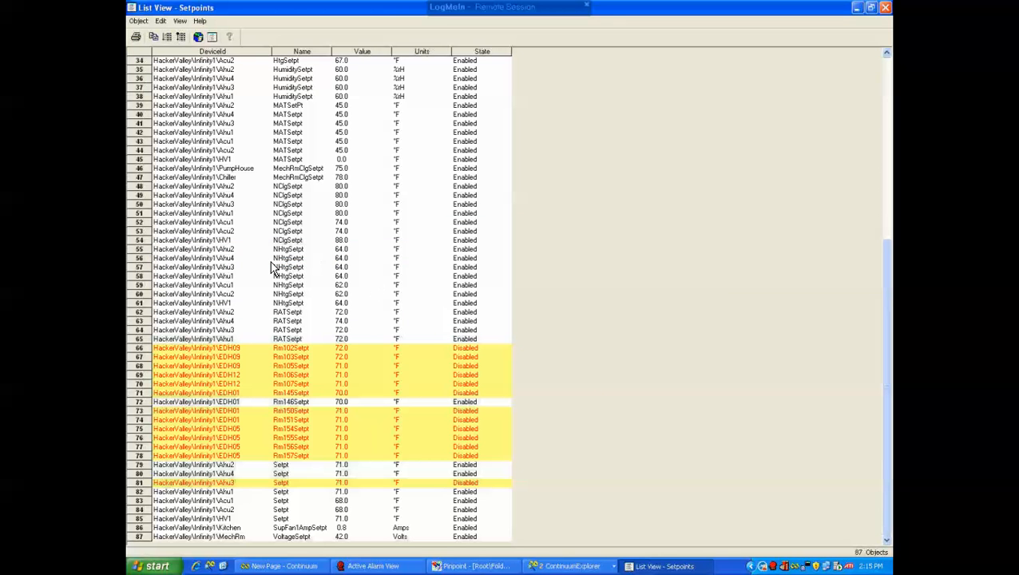
Select the seven NHtgSetpt rows and disable them, confirming the state change
{"action": "left_click_drag", "start_coordinate": [209, 249], "coordinate": [421, 310]}
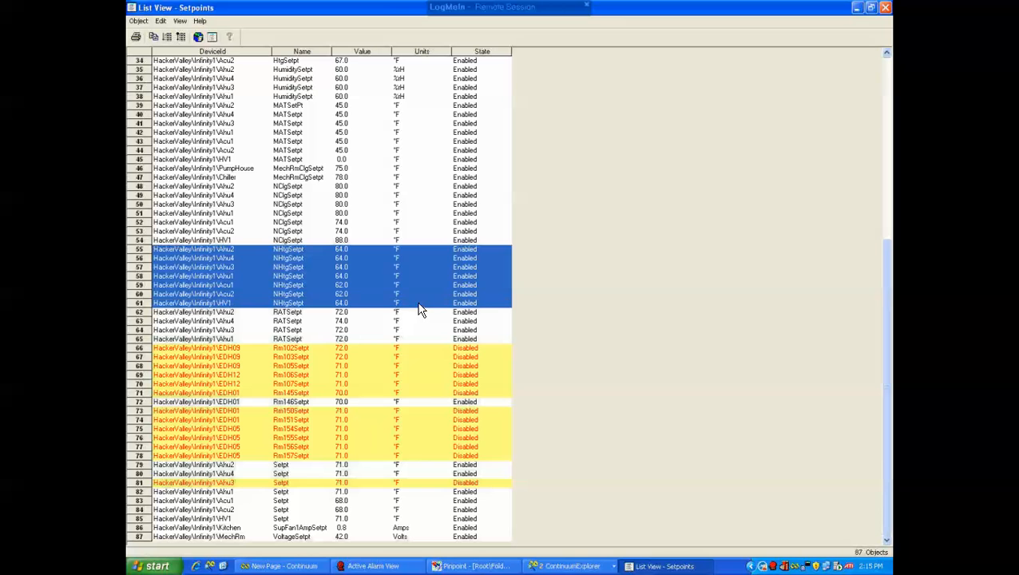
{"action": "right_click", "coordinate": [410, 279]}
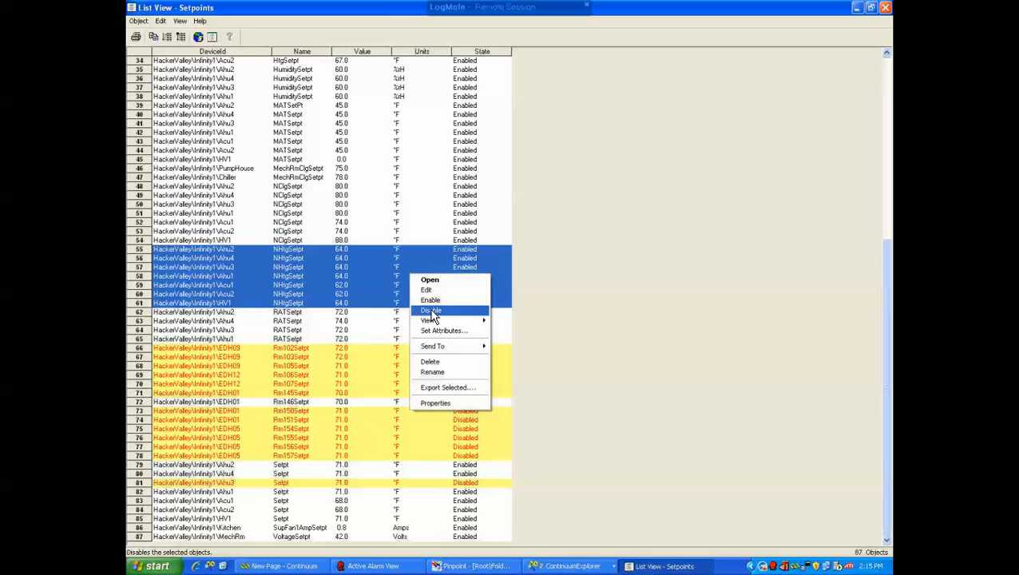
{"action": "left_click", "coordinate": [435, 311]}
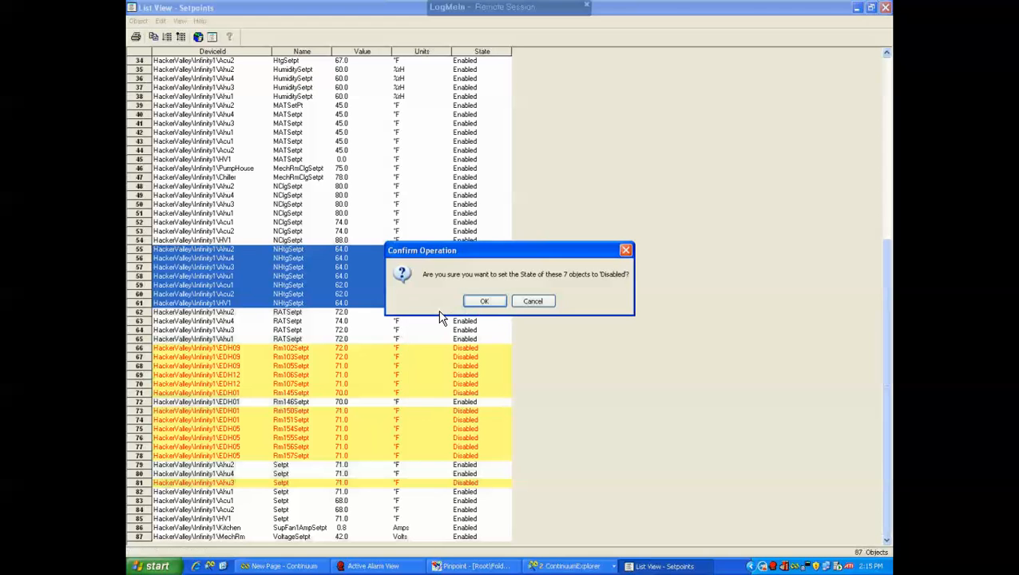
{"action": "left_click", "coordinate": [495, 301]}
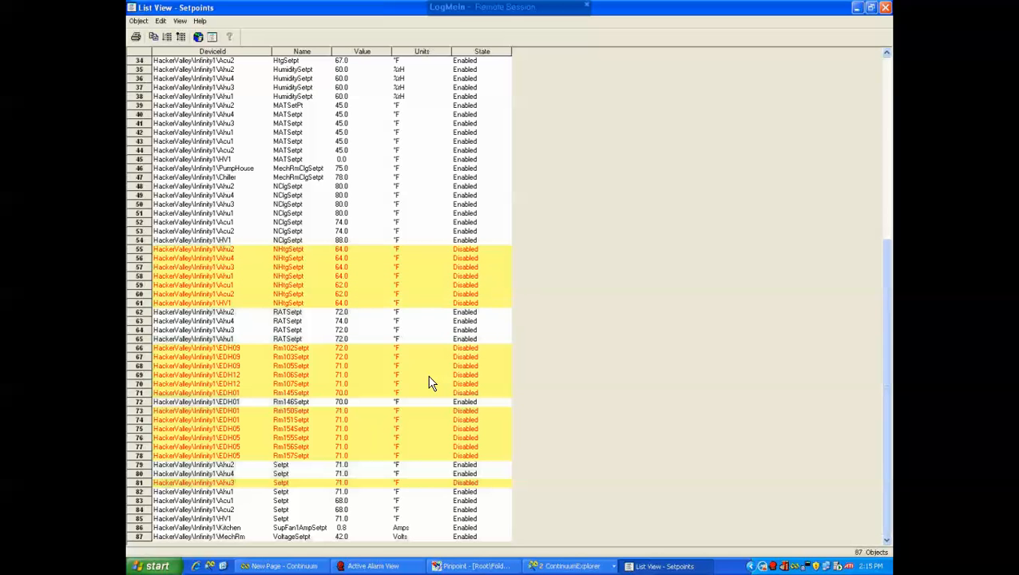
Use Set Attributes on the Ahu3 NHtgSetpt row to set its Value attribute to 62
{"action": "right_click", "coordinate": [427, 268]}
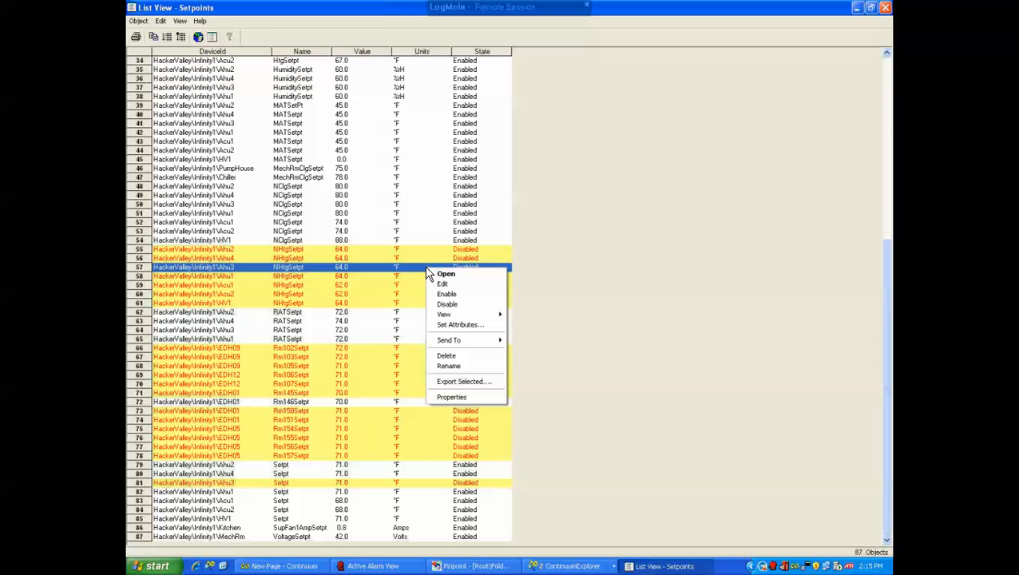
{"action": "left_click", "coordinate": [457, 327]}
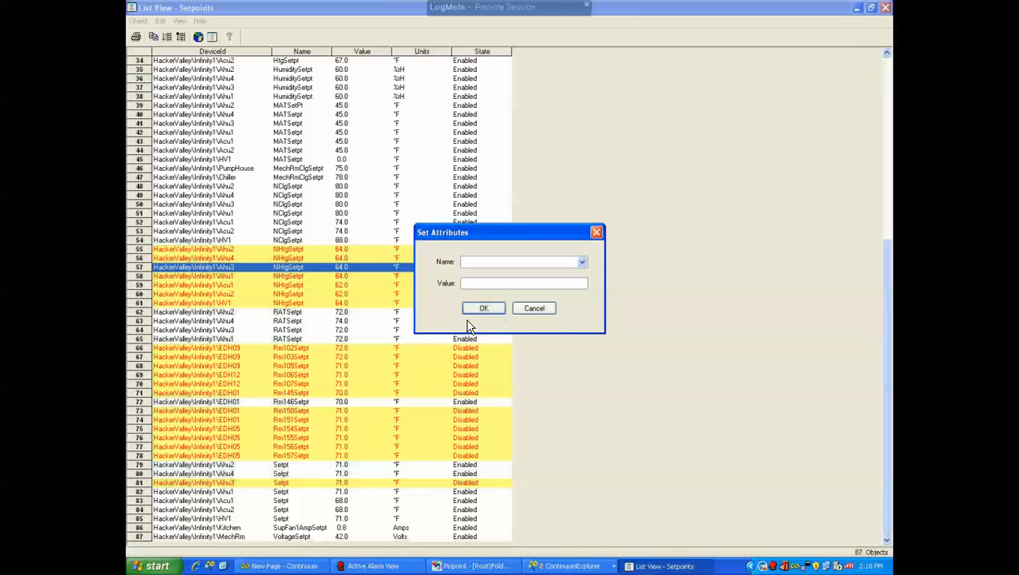
{"action": "left_click", "coordinate": [581, 263]}
{"action": "left_click", "coordinate": [581, 263]}
{"action": "left_click", "coordinate": [581, 262]}
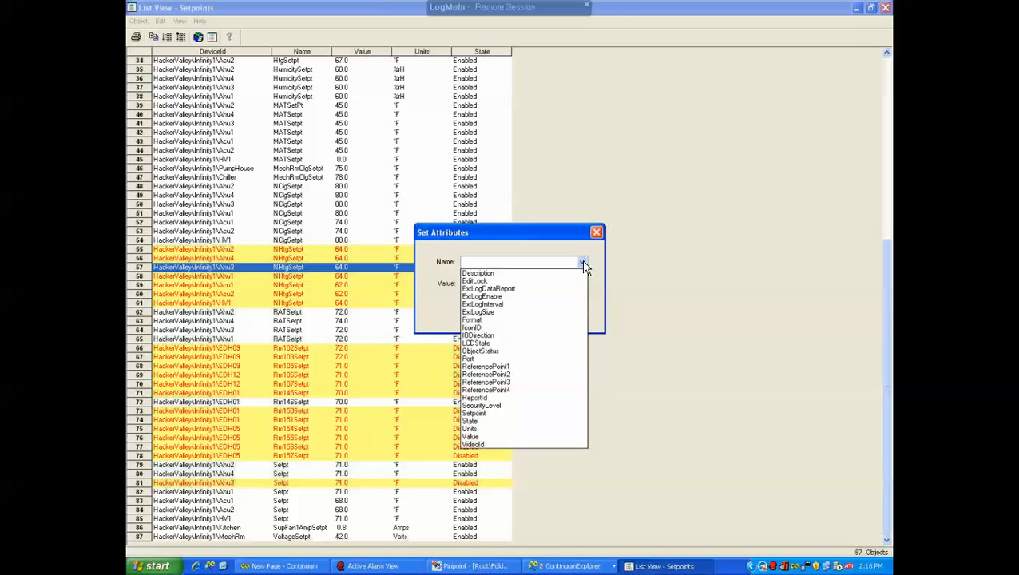
{"action": "left_click", "coordinate": [478, 436]}
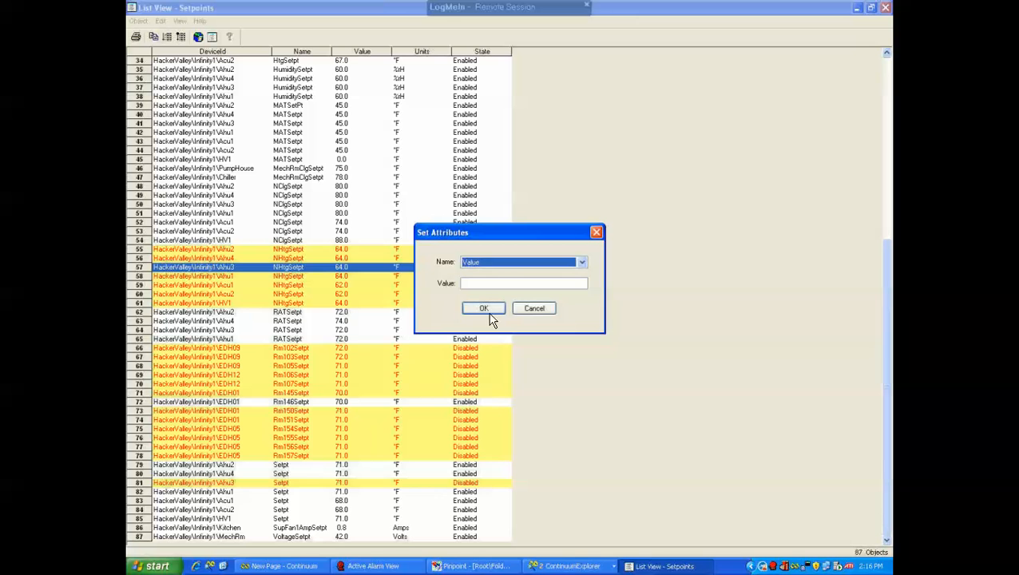
{"action": "left_click", "coordinate": [496, 284]}
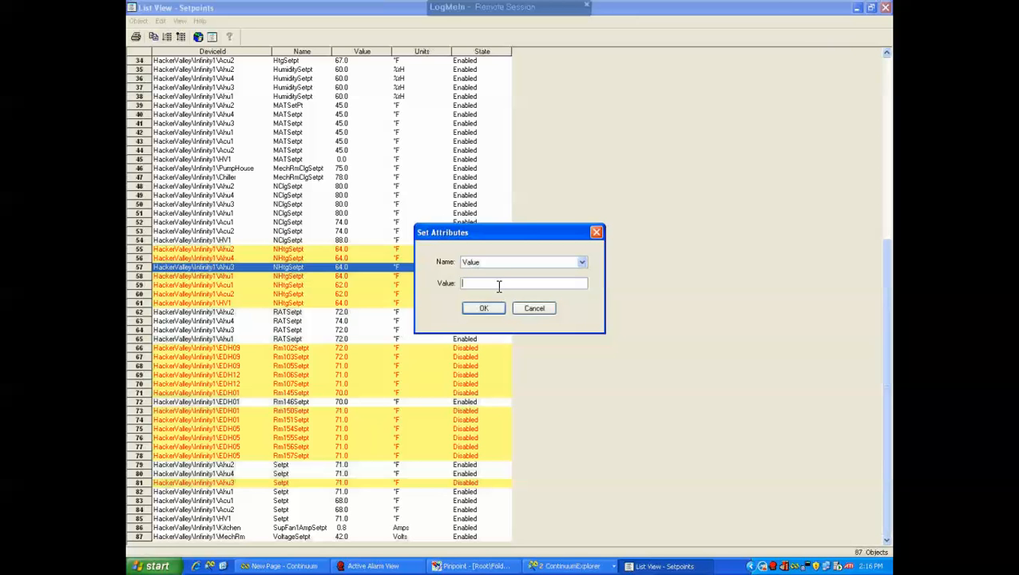
{"action": "type", "text": "on pf"}
{"action": "left_click_drag", "start_coordinate": [478, 283], "coordinate": [417, 284]}
{"action": "type", "text": "62"}
{"action": "left_click", "coordinate": [484, 309]}
{"action": "left_click", "coordinate": [501, 307]}
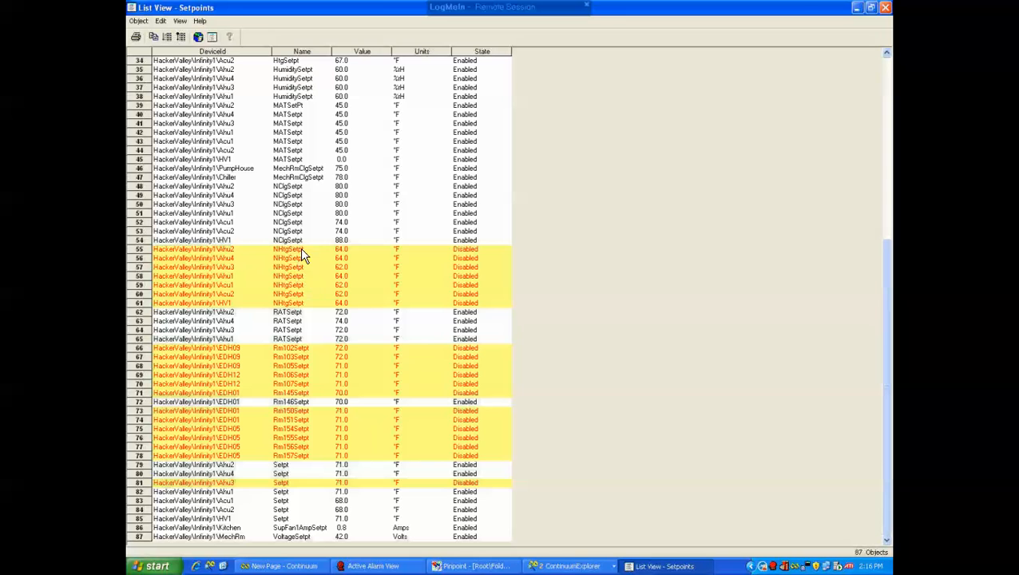
Select the seven NHtgSetpt rows again and enable them, confirming the state change
{"action": "left_click_drag", "start_coordinate": [285, 252], "coordinate": [294, 308]}
{"action": "right_click", "coordinate": [321, 287]}
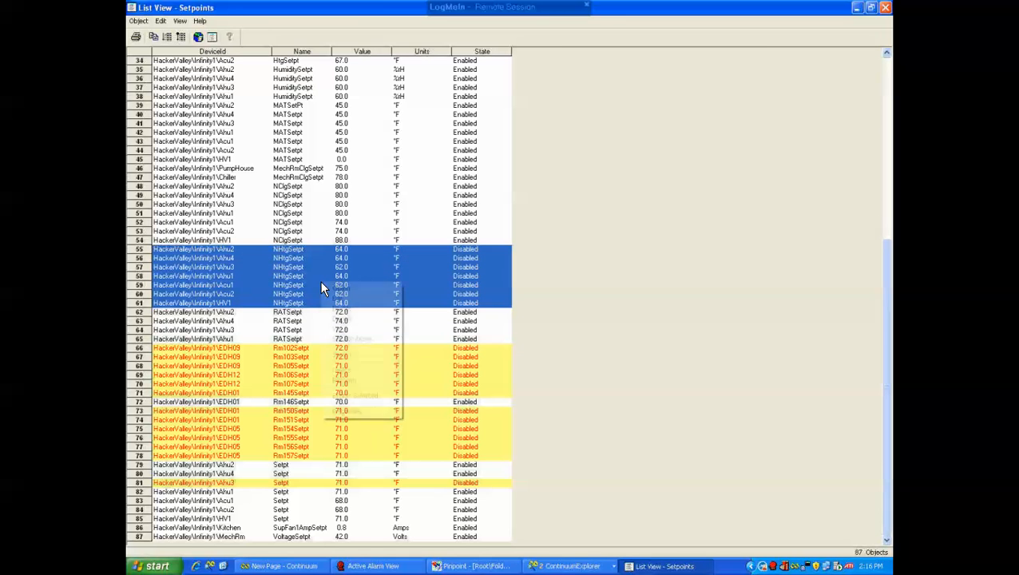
{"action": "left_click", "coordinate": [352, 310]}
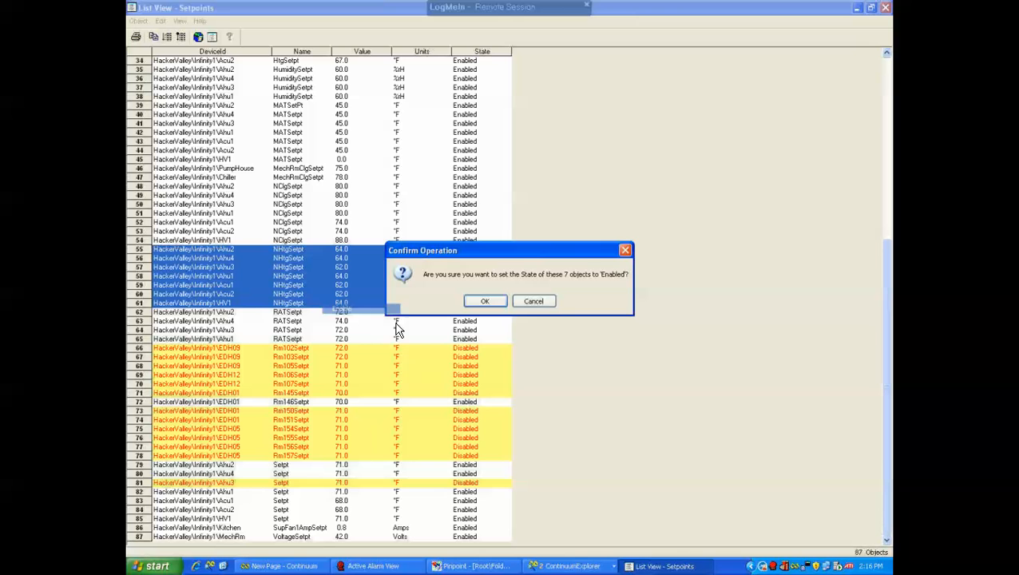
{"action": "left_click", "coordinate": [490, 302]}
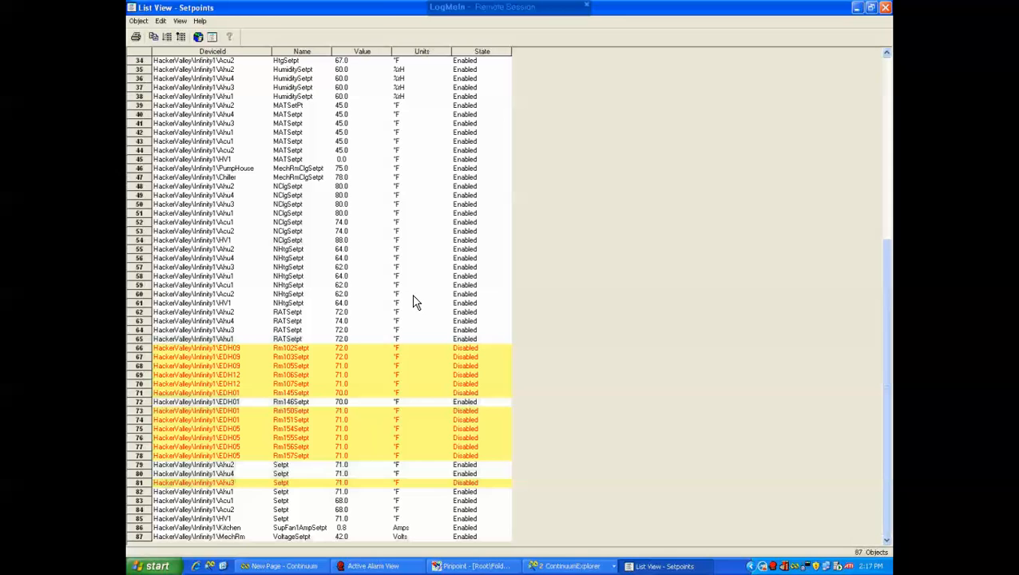
Close the Setpoints list view window
{"action": "scroll", "coordinate": [413, 305], "scroll_direction": "up", "scroll_amount": 2}
{"action": "scroll", "coordinate": [414, 307], "scroll_direction": "down", "scroll_amount": 2}
{"action": "left_click", "coordinate": [886, 11]}
Copy the Setpoints list view into the Infinity1 folder, confirming the copy
{"action": "left_click", "coordinate": [354, 265]}
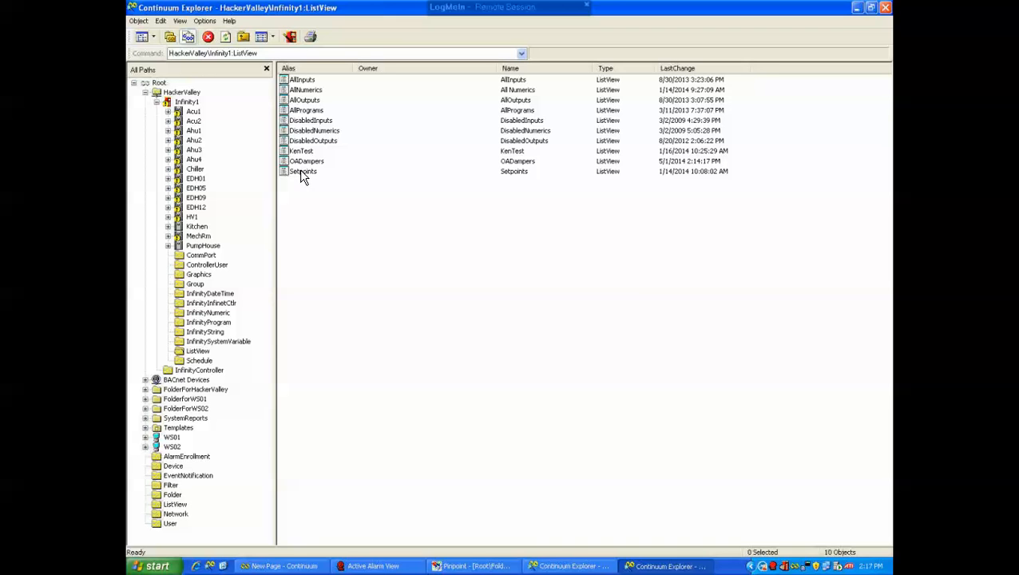
{"action": "left_click_drag", "start_coordinate": [302, 176], "coordinate": [189, 108]}
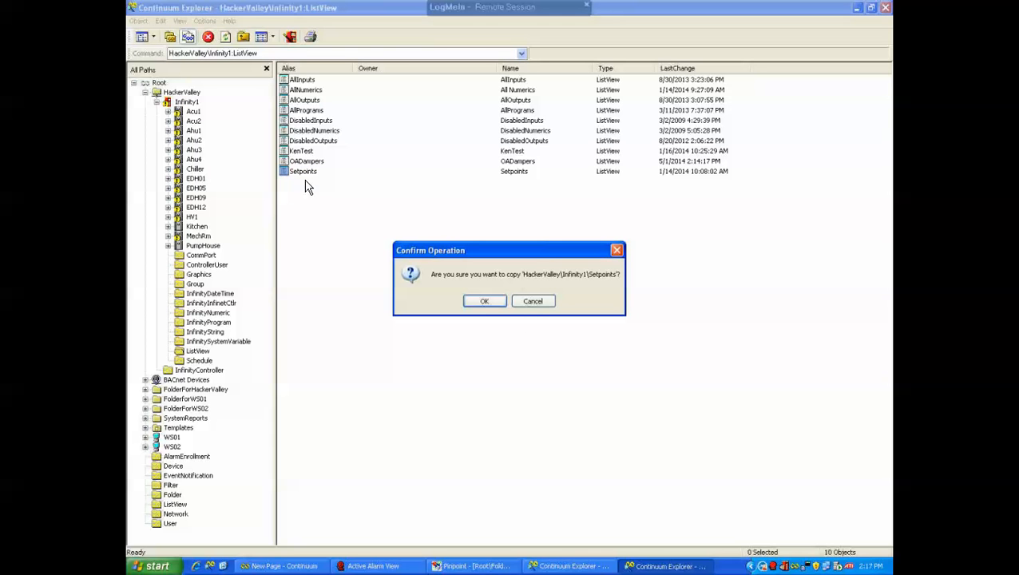
{"action": "left_click", "coordinate": [484, 301]}
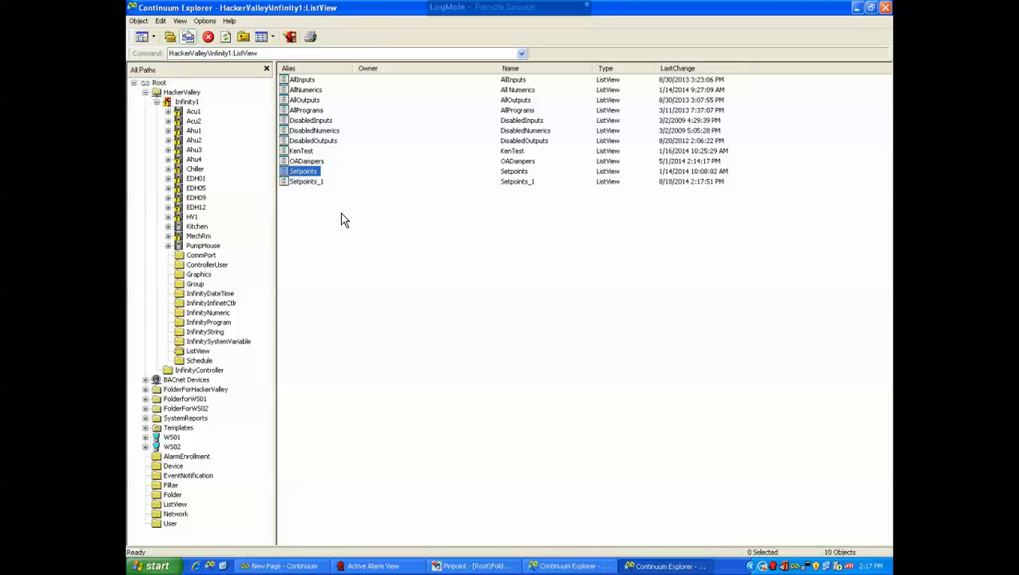
Rename the copied Setpoints_1 list view with name and alias Test
{"action": "right_click", "coordinate": [307, 185]}
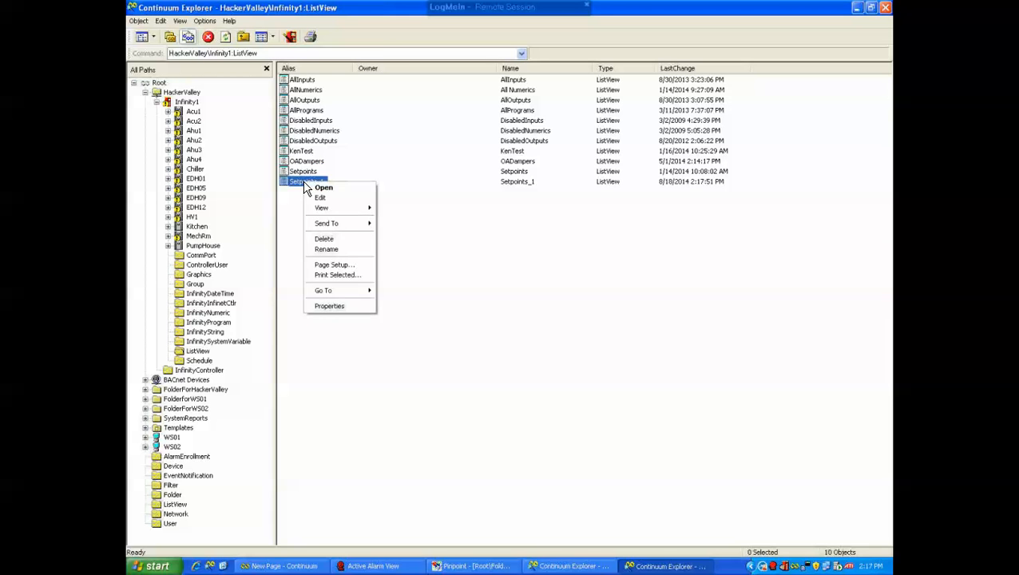
{"action": "left_click", "coordinate": [327, 249]}
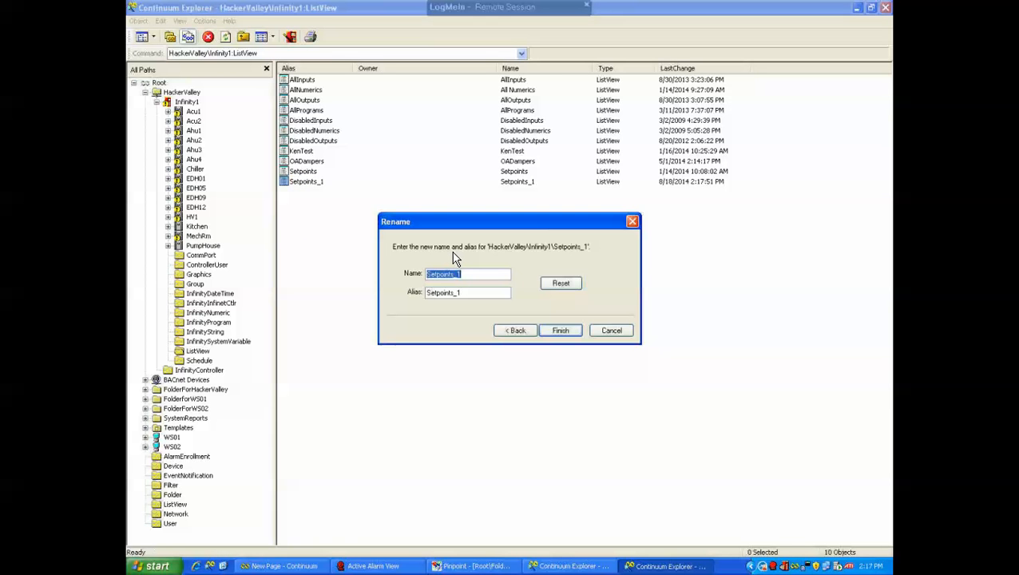
{"action": "type", "text": "Test"}
{"action": "key", "text": "Tab"}
{"action": "type", "text": "Te"}
{"action": "left_click", "coordinate": [561, 332]}
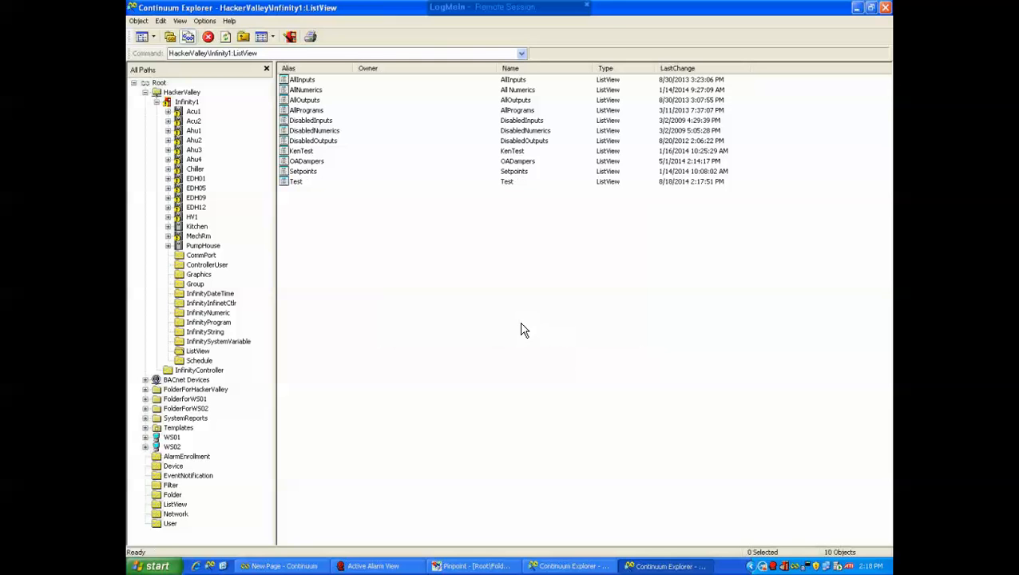
Open the Test list view's settings for editing and close them with OK
{"action": "right_click", "coordinate": [295, 183]}
{"action": "left_click", "coordinate": [312, 199]}
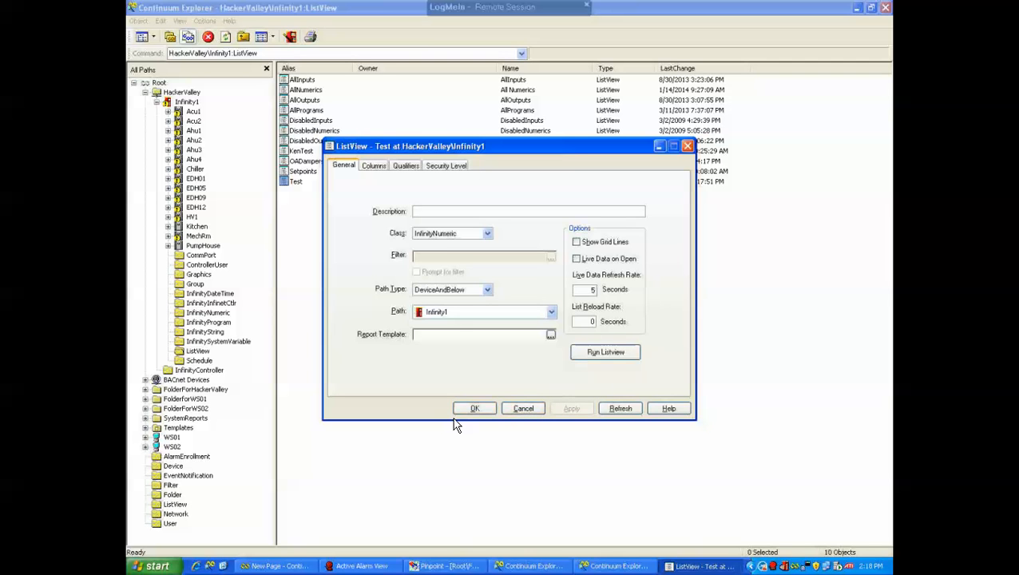
{"action": "left_click", "coordinate": [479, 410]}
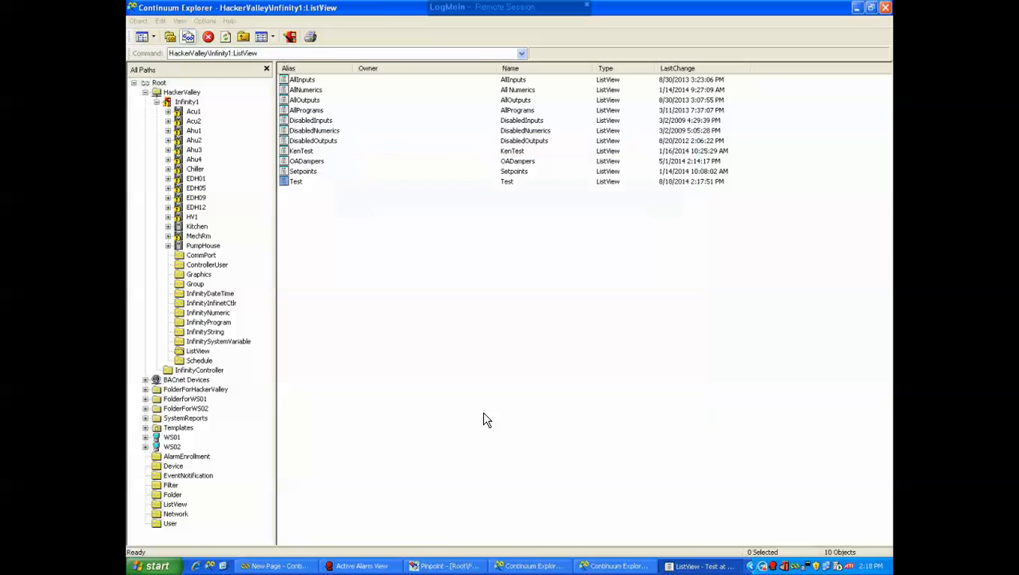
Create a new ListView object in Infinity1 named Dampers
{"action": "right_click", "coordinate": [327, 233]}
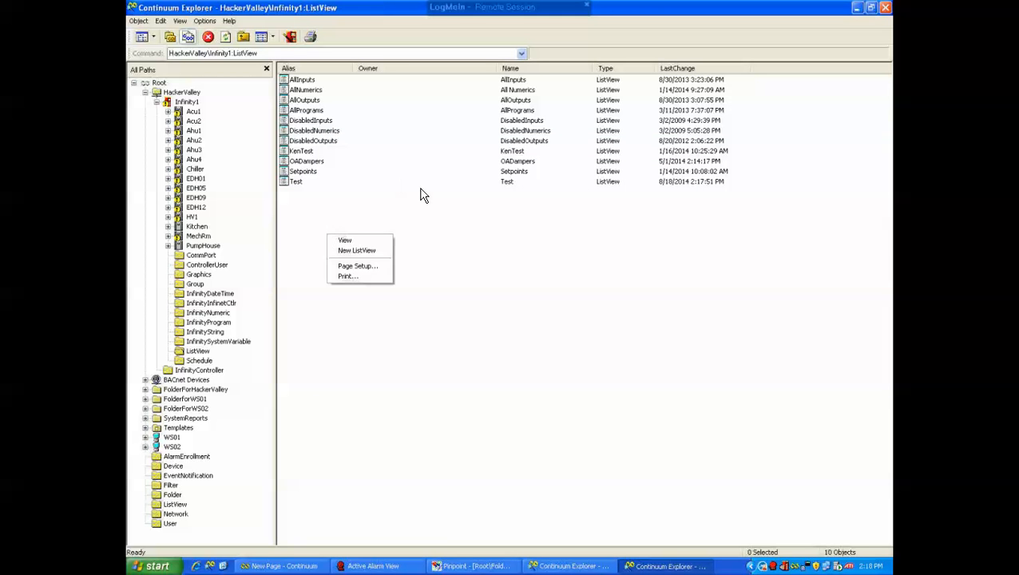
{"action": "left_click", "coordinate": [393, 218]}
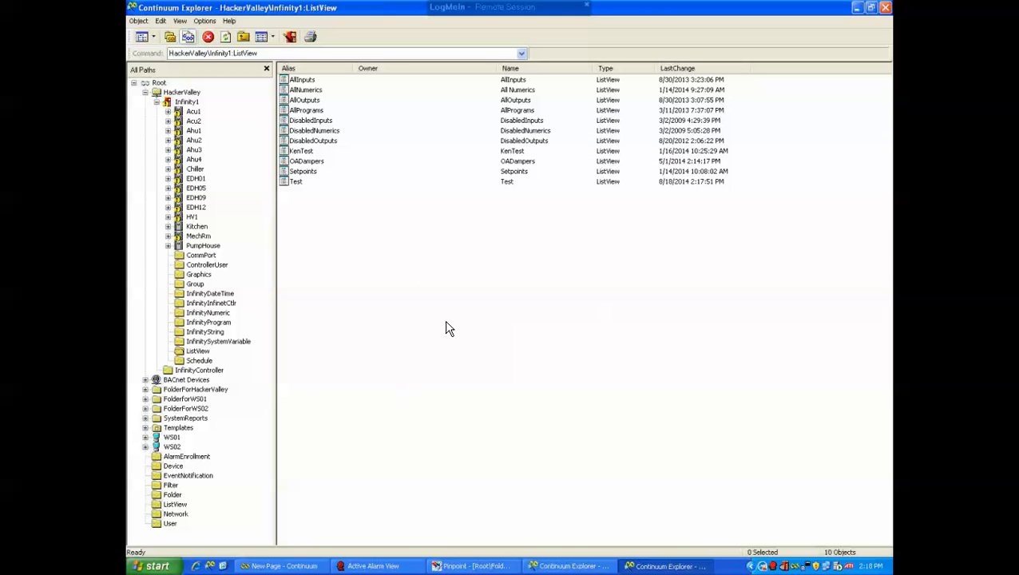
{"action": "right_click", "coordinate": [422, 300]}
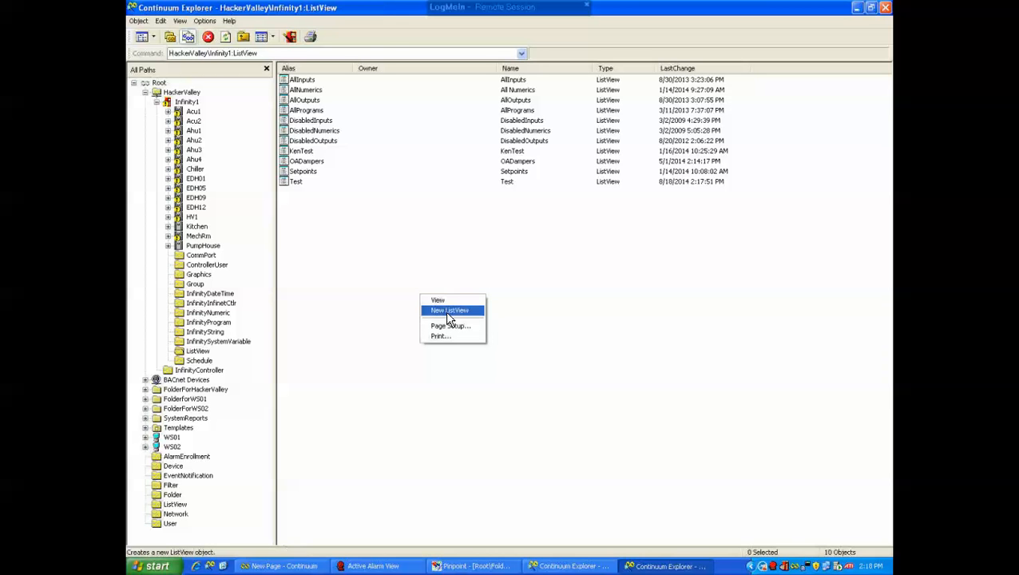
{"action": "left_click", "coordinate": [448, 311]}
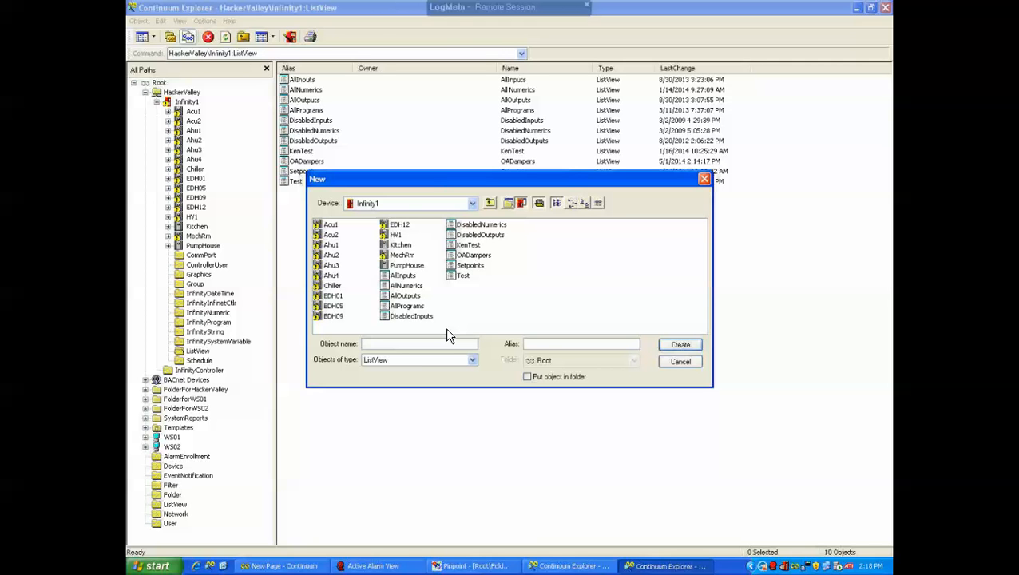
{"action": "type", "text": "te"}
{"action": "key", "text": "BackSpace"}
{"action": "key", "text": "BackSpace"}
{"action": "type", "text": "Dampers"}
{"action": "left_click", "coordinate": [679, 346]}
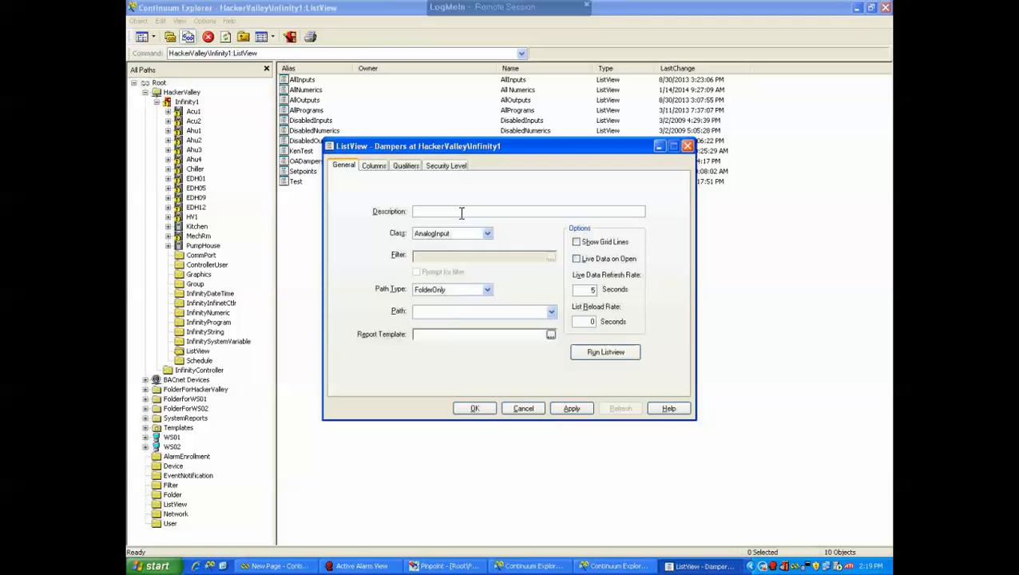
Set the Dampers list view's description to Controls Outside Air Dampers
{"action": "type", "text": "Controls"}
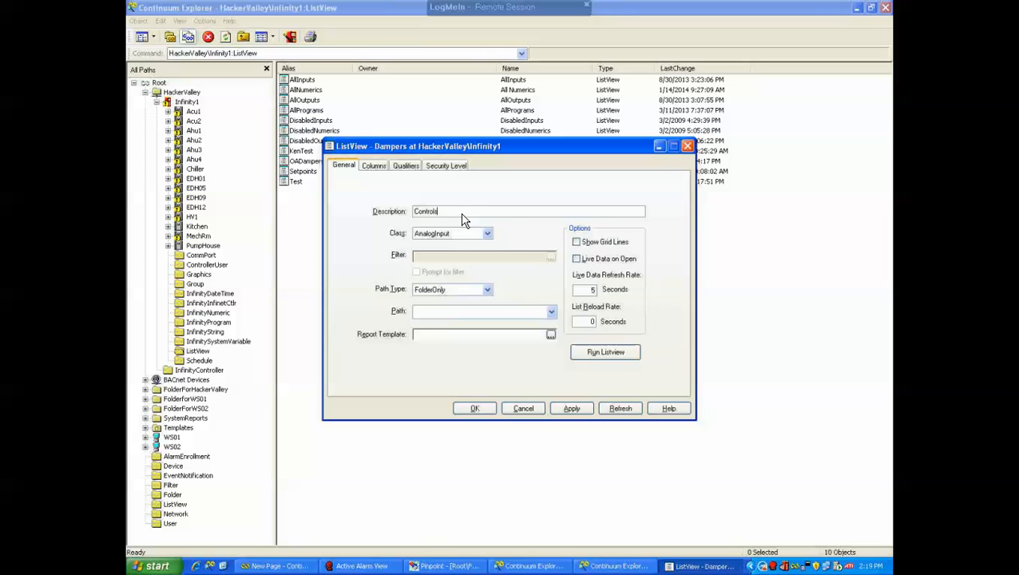
{"action": "type", "text": " Outsiod"}
{"action": "type", "text": " Air Dampe"}
{"action": "type", "text": "rs"}
Set the Dampers list view's Class to InfinityOutput
{"action": "left_click", "coordinate": [486, 234]}
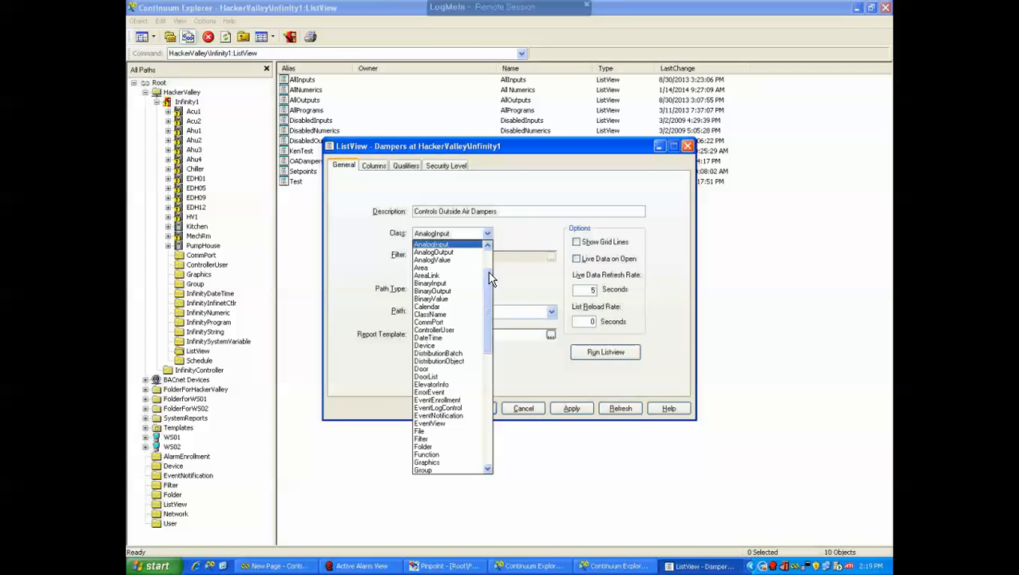
{"action": "left_click_drag", "start_coordinate": [485, 282], "coordinate": [492, 344]}
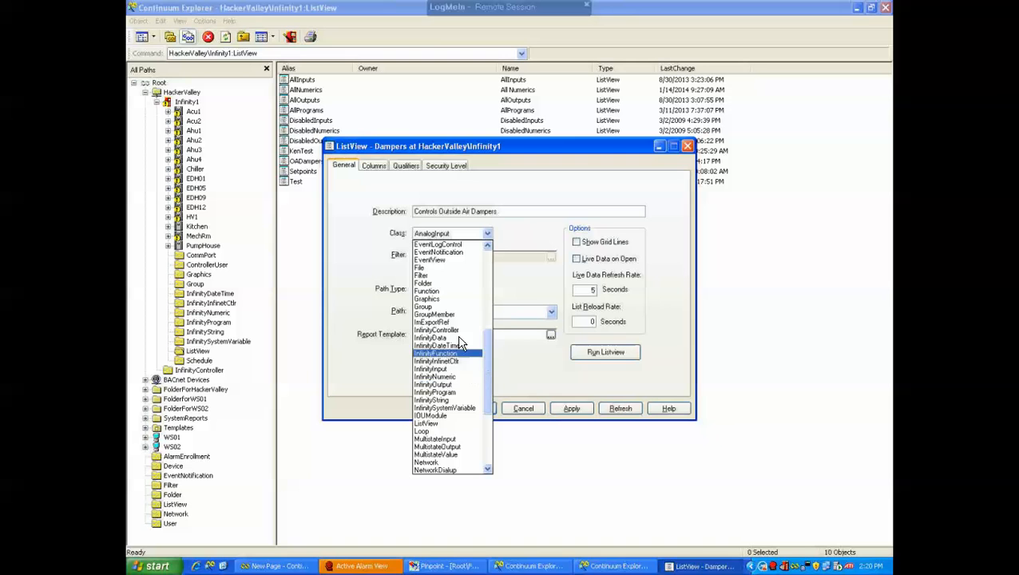
{"action": "left_click", "coordinate": [439, 387]}
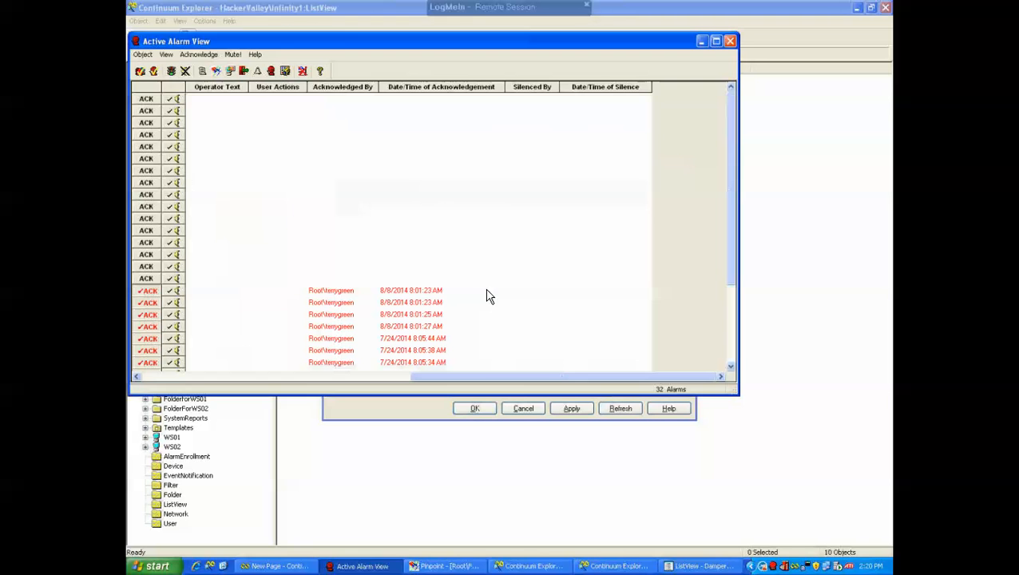
Dismiss the alarm window and try the Path Type options DeviceAndBelow and DeviceOnly for the Dampers list view
{"action": "left_click", "coordinate": [729, 41]}
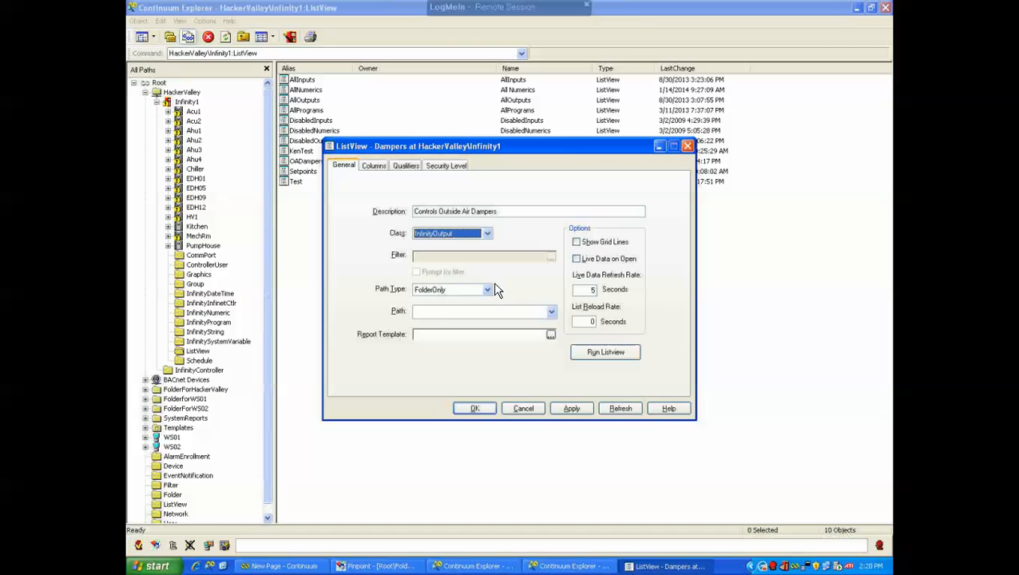
{"action": "left_click", "coordinate": [488, 291]}
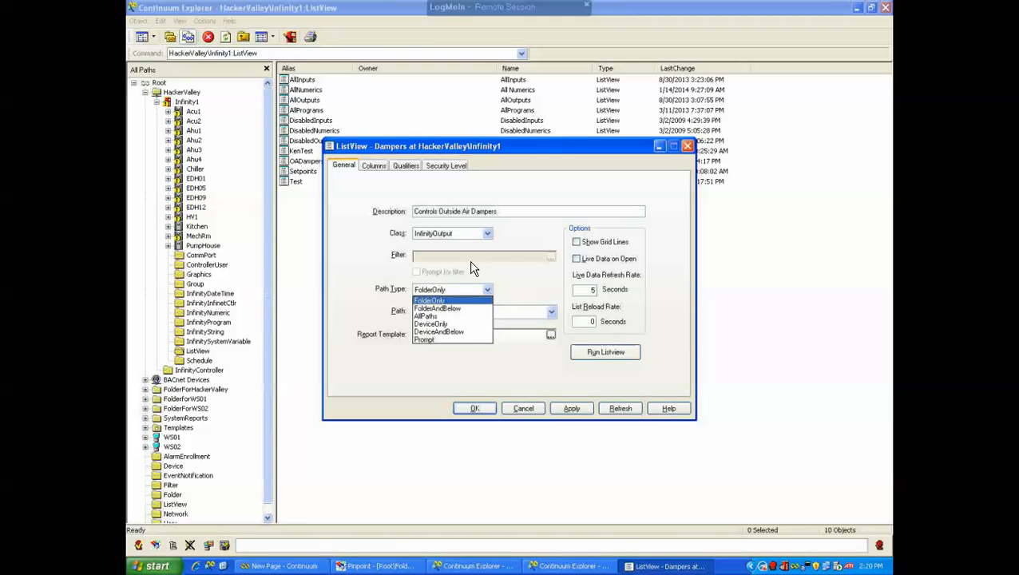
{"action": "left_click", "coordinate": [444, 332]}
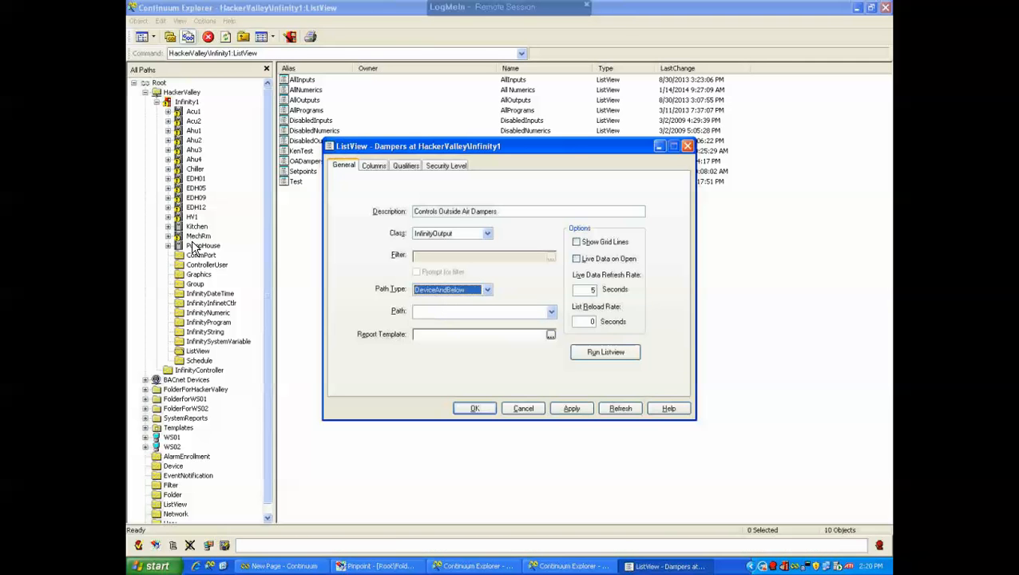
{"action": "left_click", "coordinate": [486, 289]}
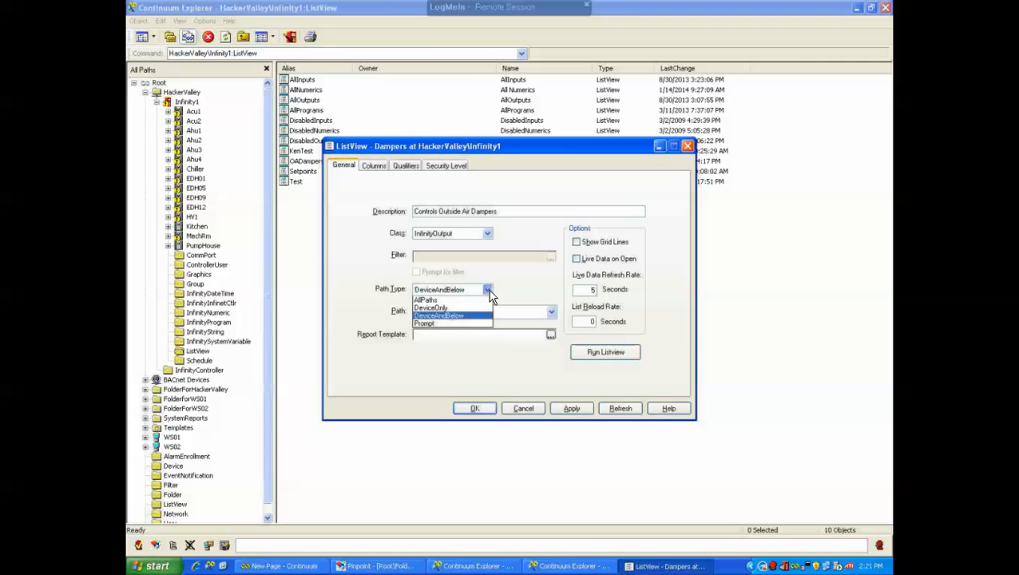
{"action": "left_click", "coordinate": [458, 324]}
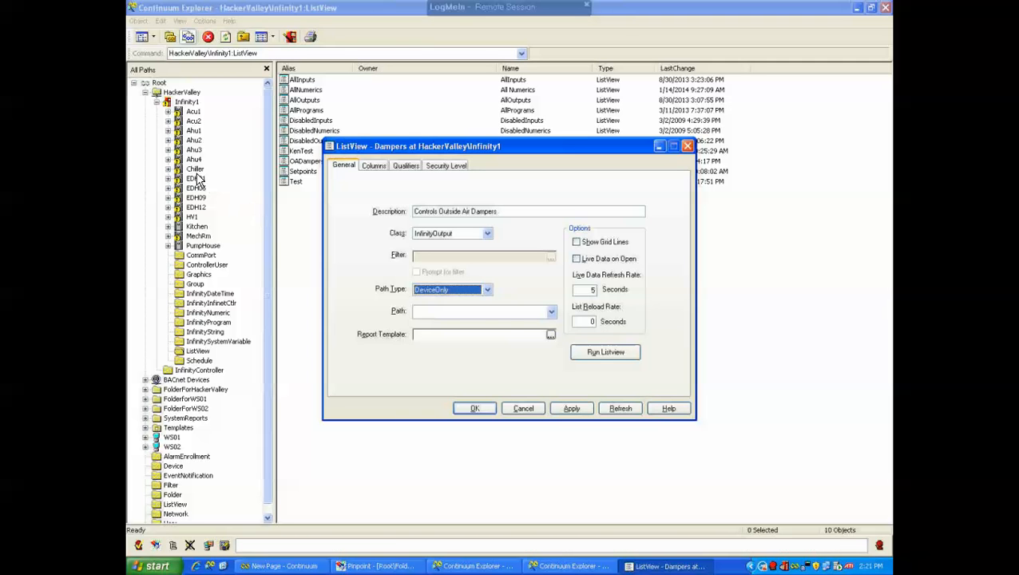
Set the Dampers list view's Path to Infinity1 under HackerValley and its Path Type to DeviceAndBelow
{"action": "left_click", "coordinate": [551, 312]}
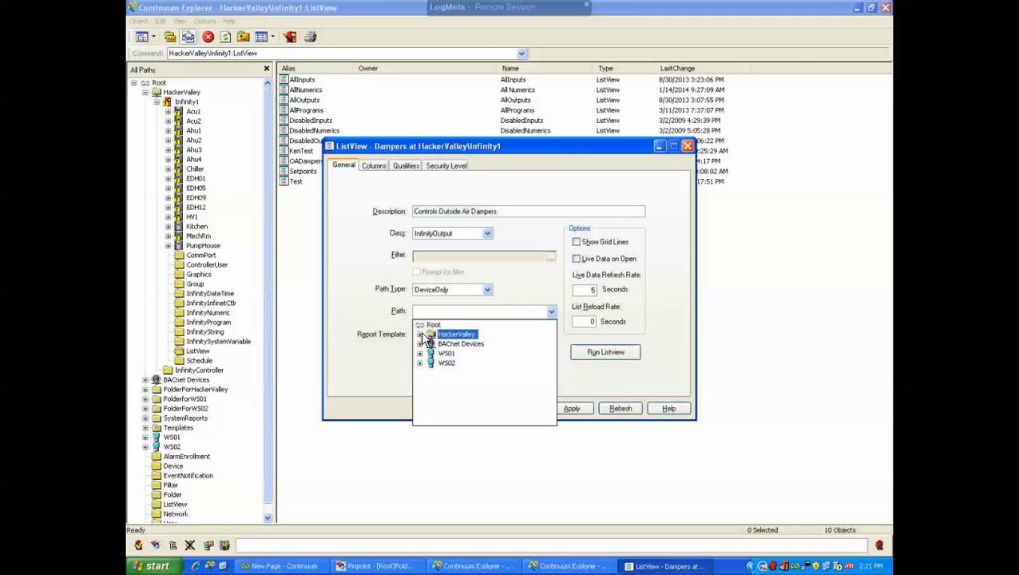
{"action": "left_click", "coordinate": [419, 333]}
{"action": "left_click", "coordinate": [460, 344]}
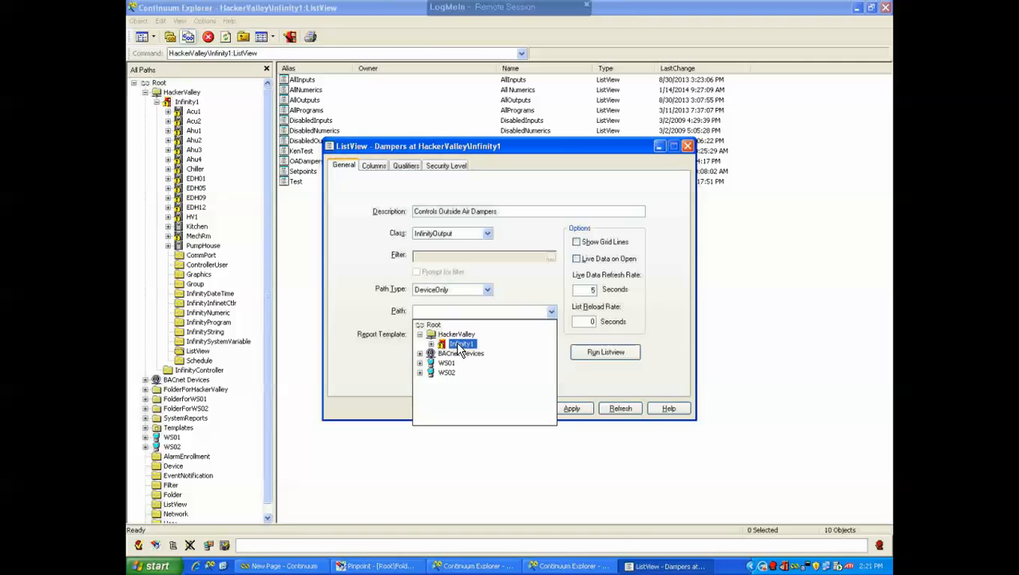
{"action": "left_click", "coordinate": [458, 346]}
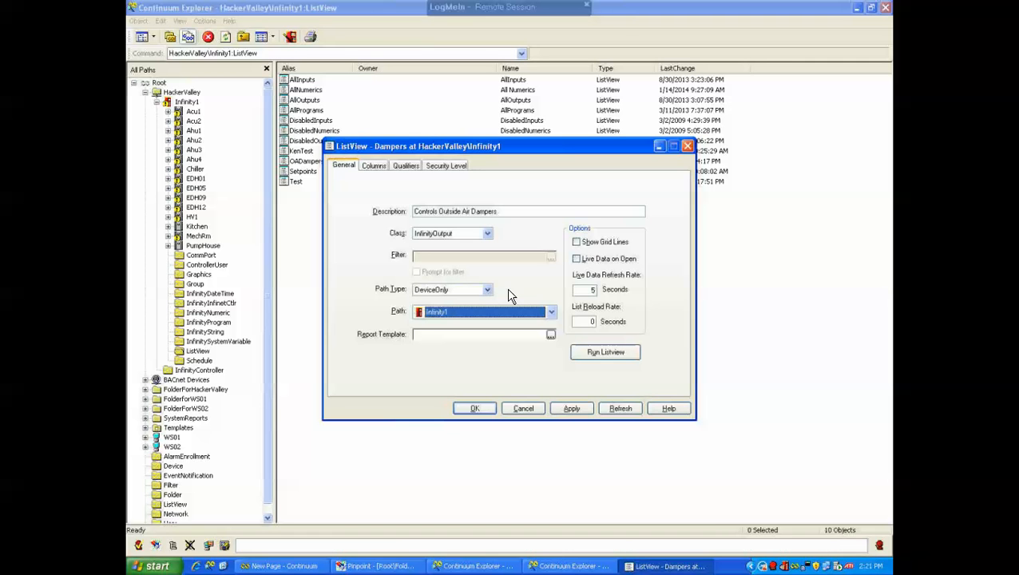
{"action": "left_click", "coordinate": [487, 289]}
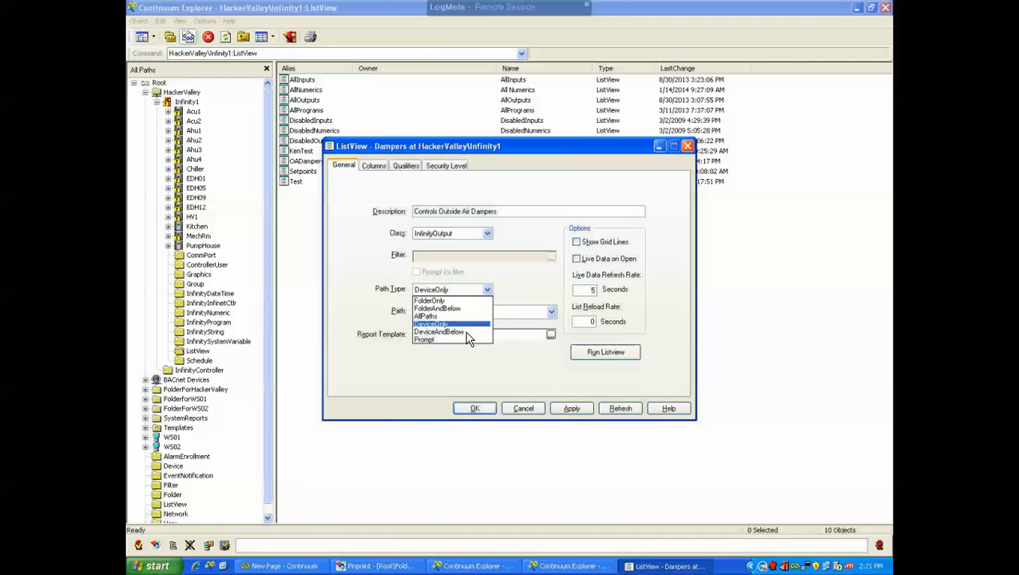
{"action": "left_click", "coordinate": [459, 331]}
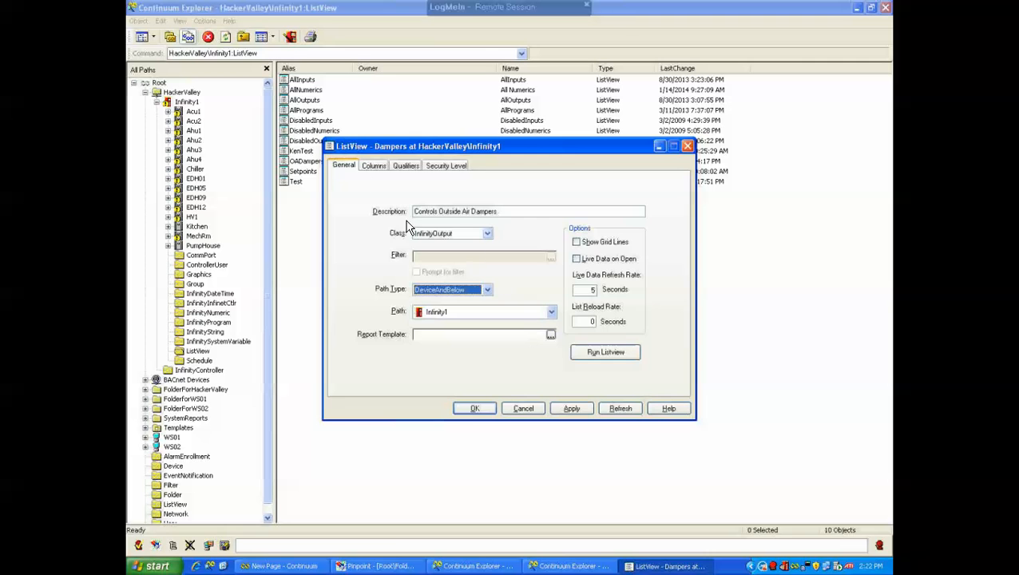
Add several new columns to the Dampers list view's column layout
{"action": "left_click", "coordinate": [374, 168]}
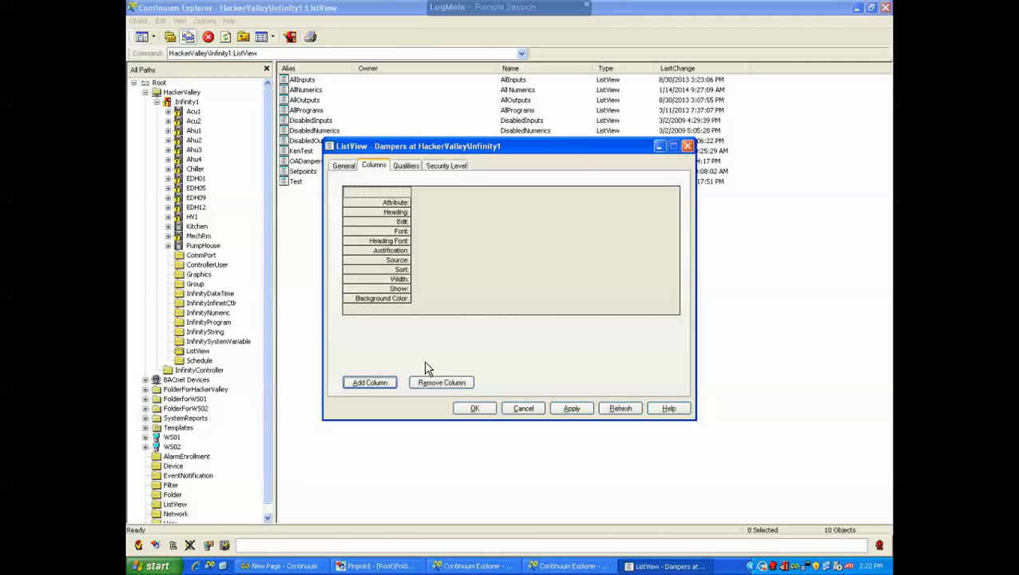
{"action": "left_click", "coordinate": [375, 384]}
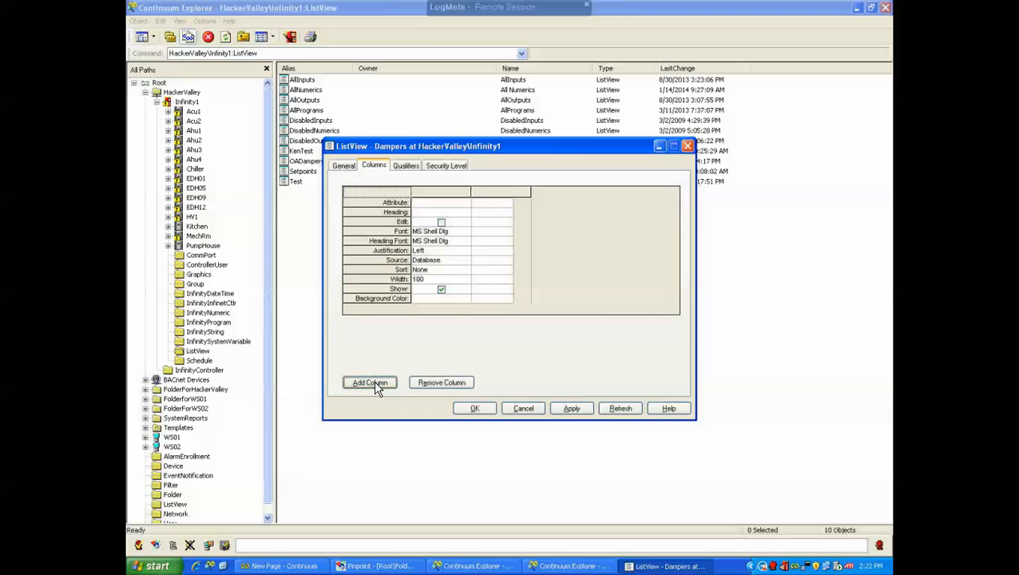
{"action": "left_click", "coordinate": [375, 384]}
{"action": "left_click", "coordinate": [375, 384]}
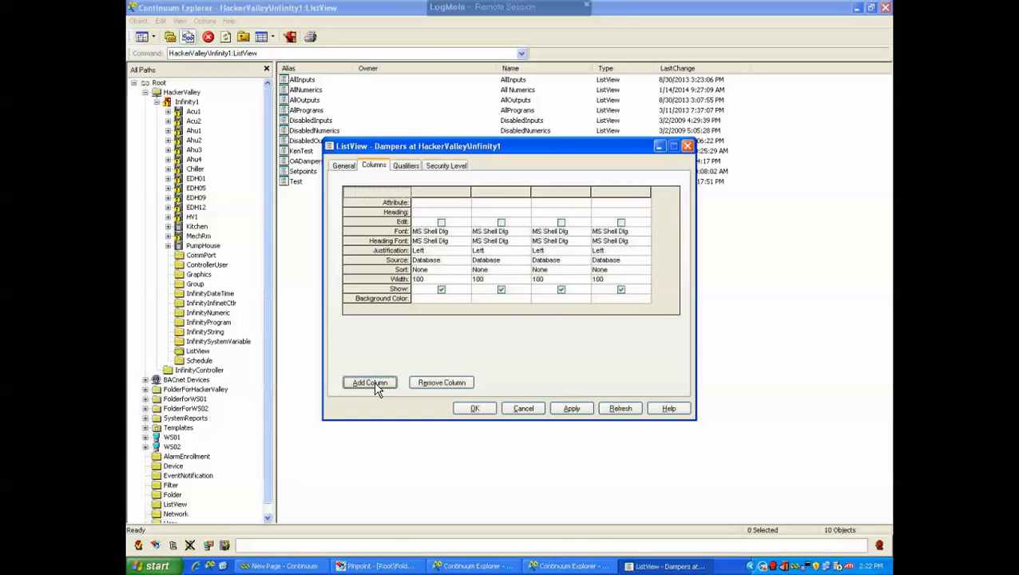
{"action": "left_click", "coordinate": [376, 384]}
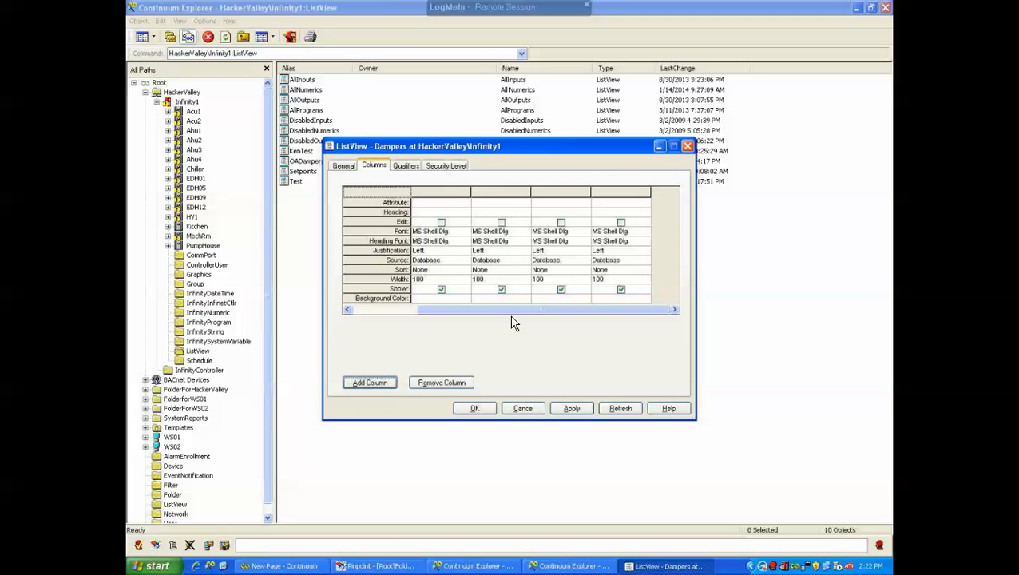
Set the first column's attribute to DeviceId
{"action": "left_click_drag", "start_coordinate": [541, 309], "coordinate": [447, 306]}
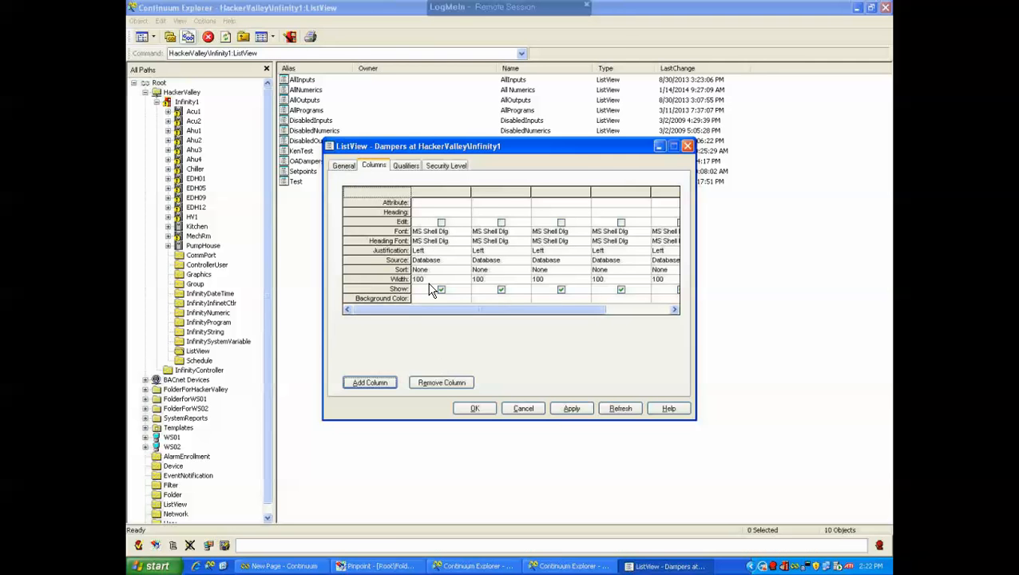
{"action": "left_click", "coordinate": [443, 208]}
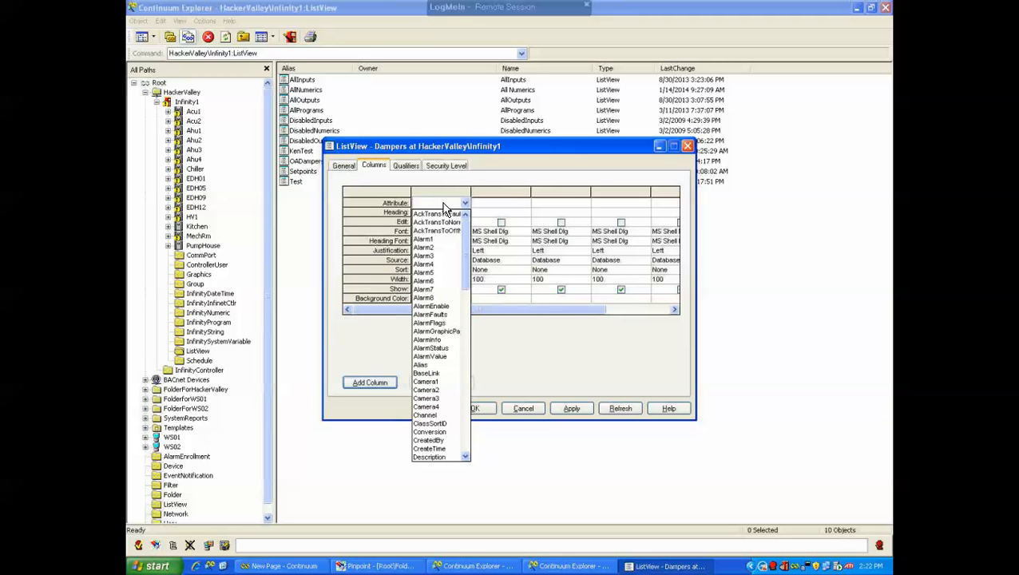
{"action": "left_click_drag", "start_coordinate": [468, 247], "coordinate": [471, 285]}
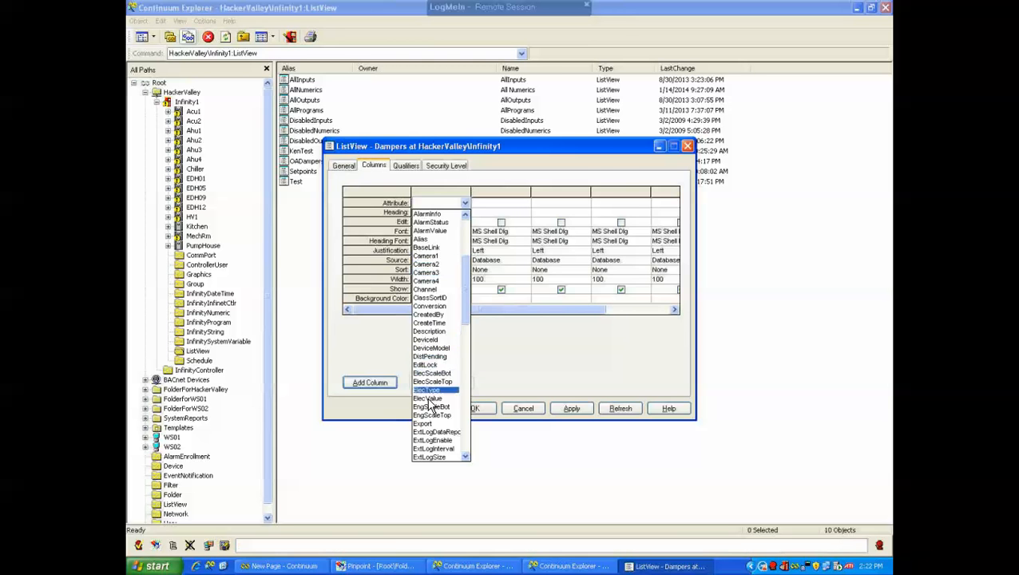
{"action": "left_click", "coordinate": [429, 341]}
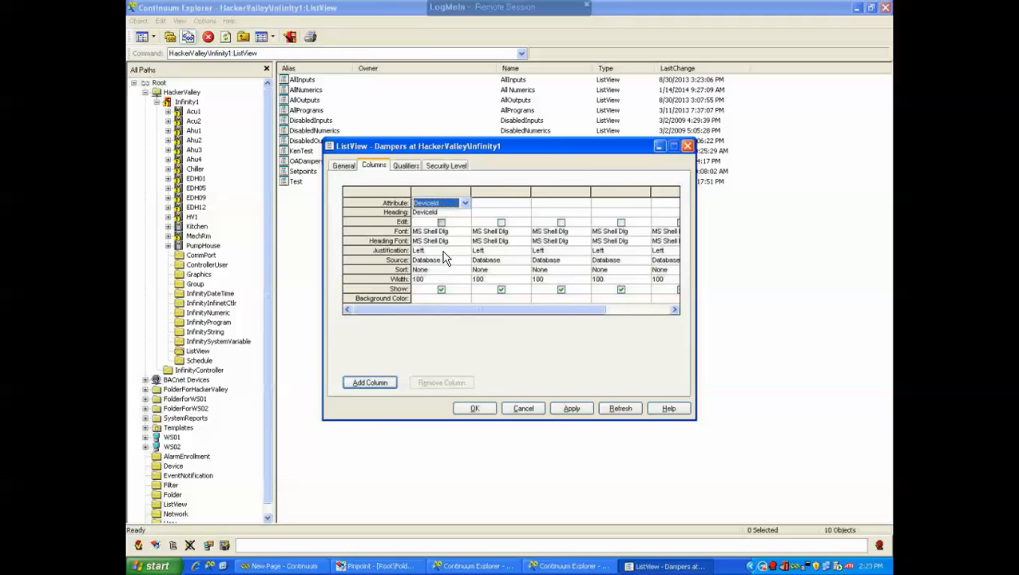
Set the second column's attribute to Name
{"action": "left_click", "coordinate": [496, 206]}
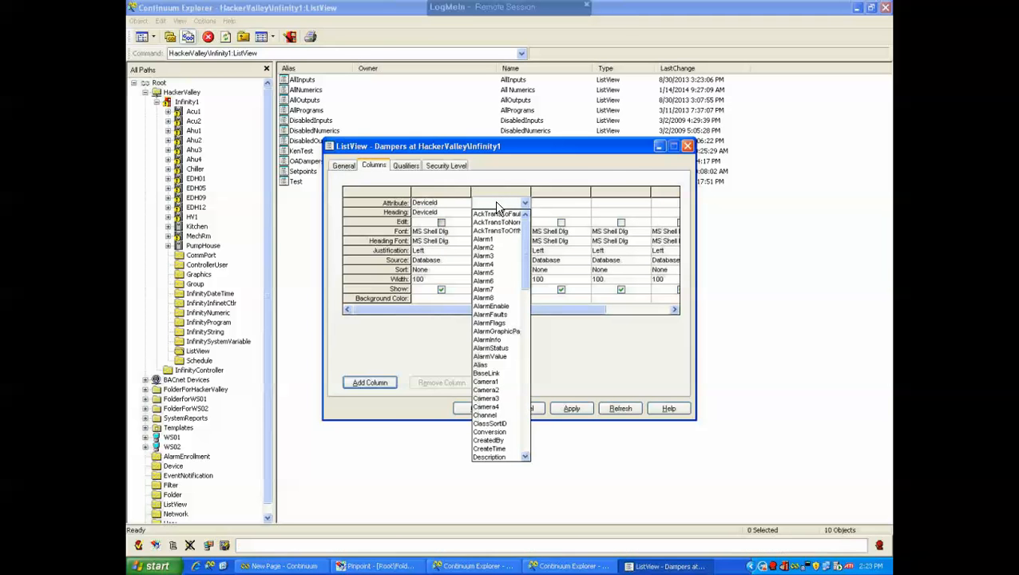
{"action": "key", "text": "n"}
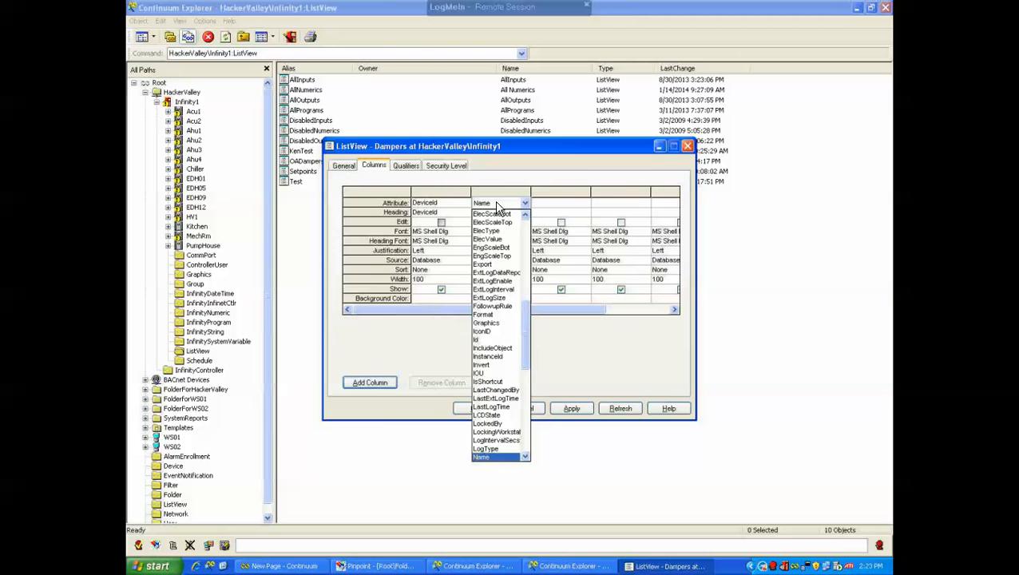
{"action": "left_click", "coordinate": [486, 458]}
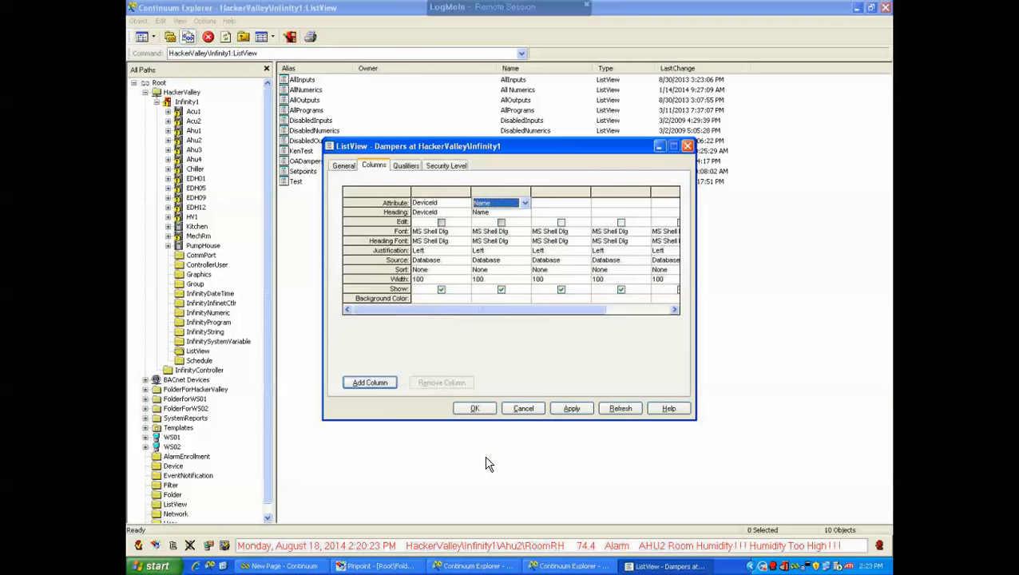
{"action": "left_click", "coordinate": [547, 207]}
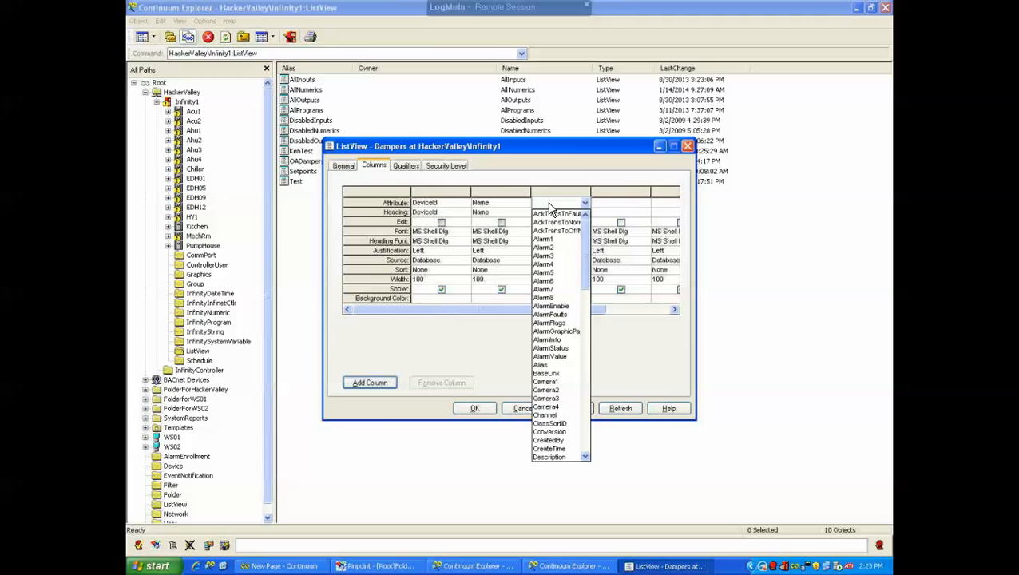
{"action": "left_click", "coordinate": [508, 209]}
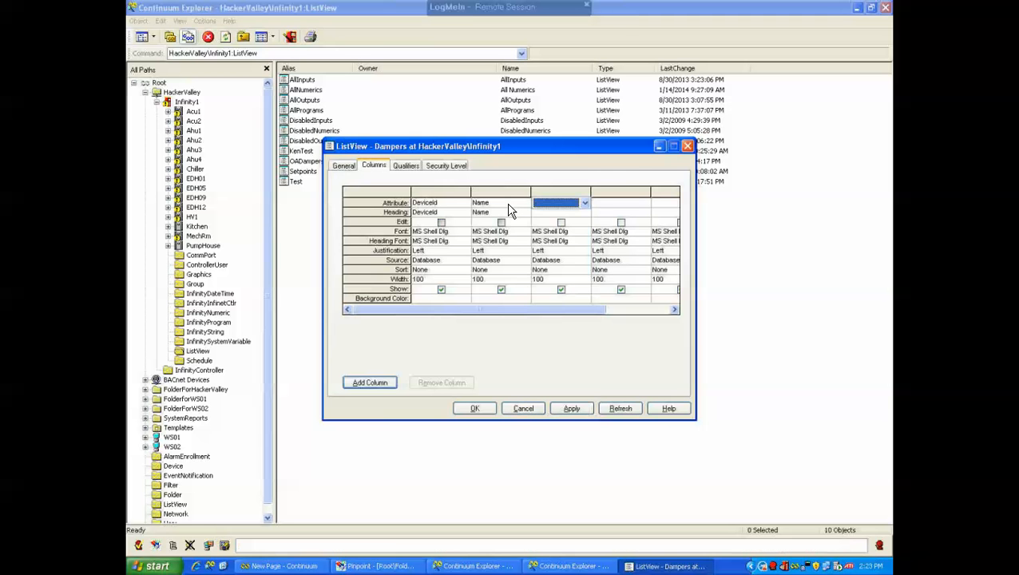
{"action": "left_click", "coordinate": [524, 205]}
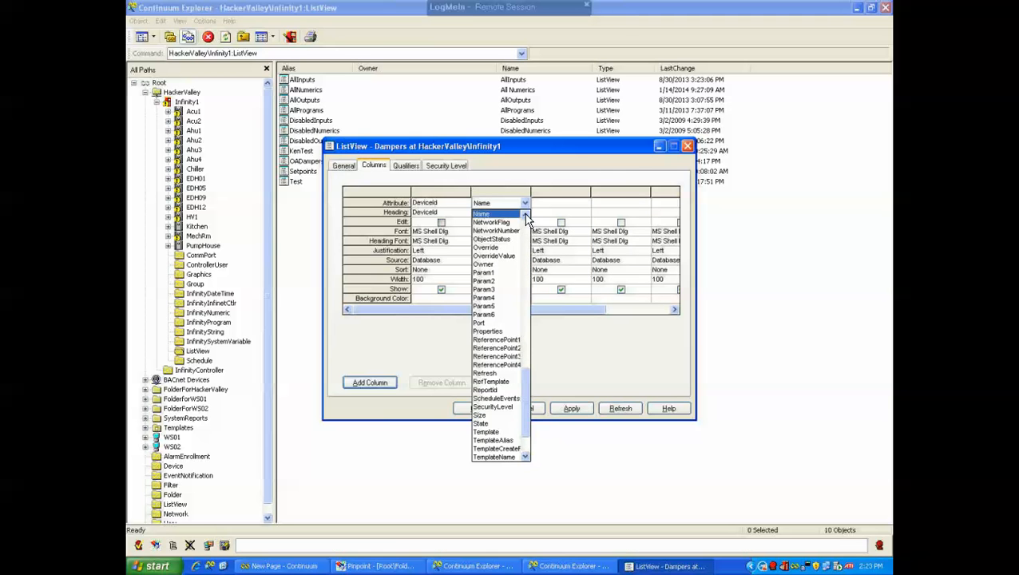
{"action": "left_click", "coordinate": [525, 215]}
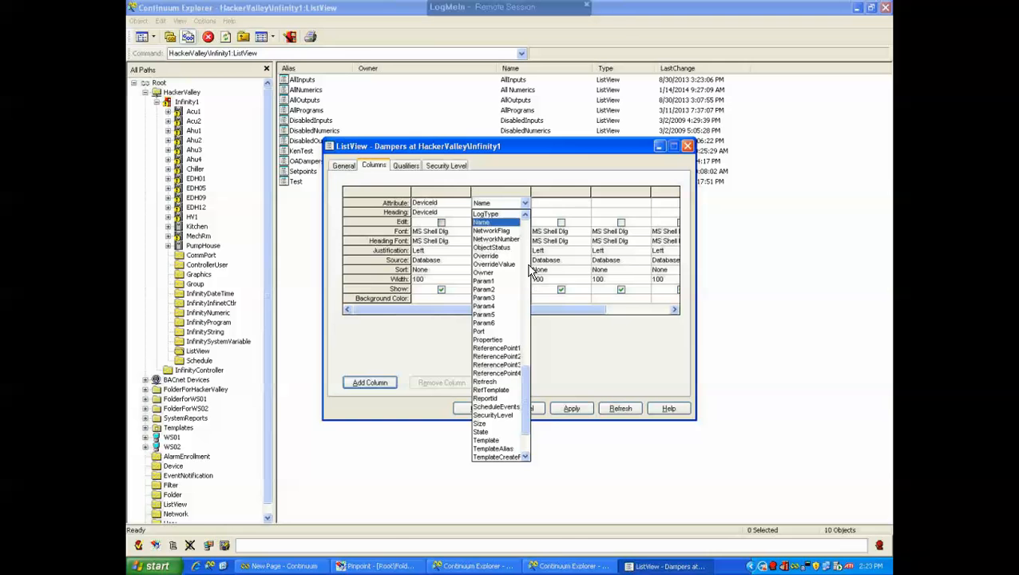
{"action": "left_click", "coordinate": [486, 223]}
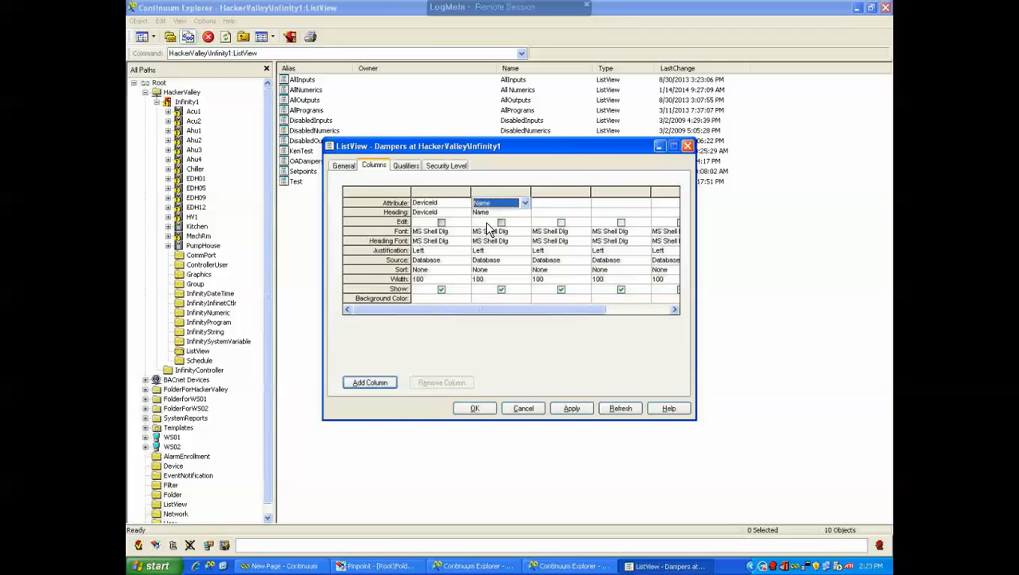
Set the third column's attribute to Value
{"action": "left_click", "coordinate": [580, 209]}
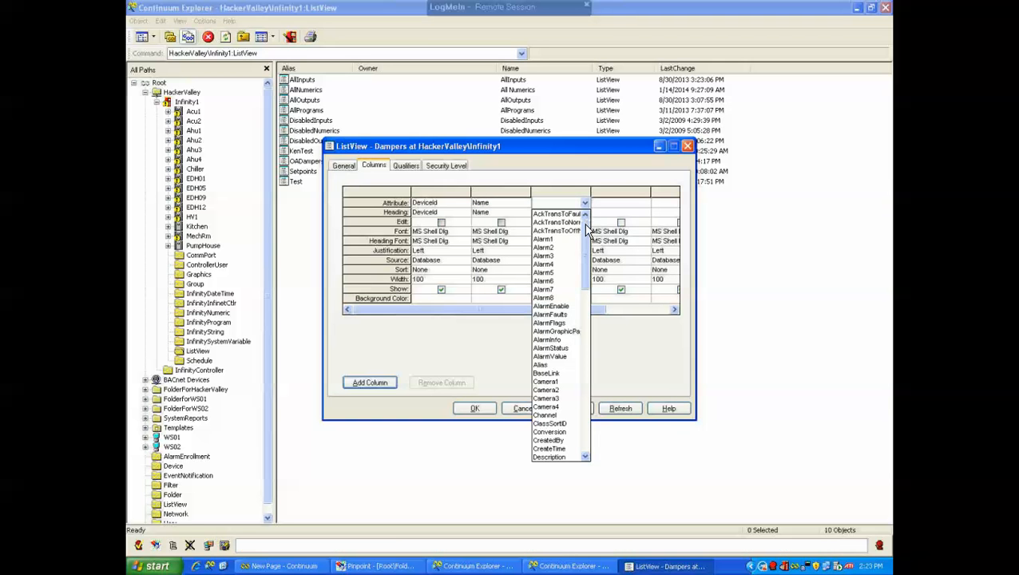
{"action": "left_click_drag", "start_coordinate": [588, 230], "coordinate": [585, 401]}
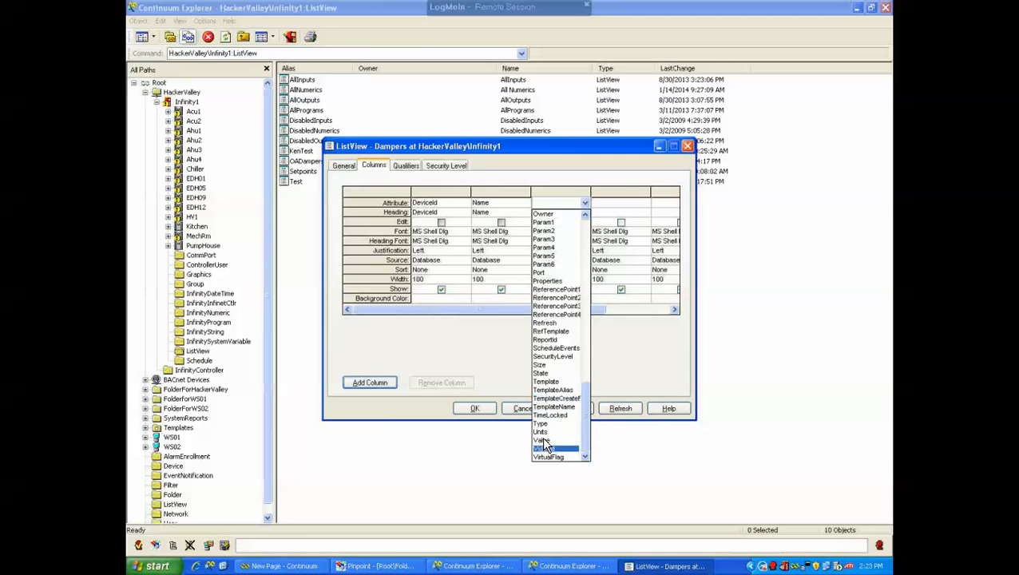
{"action": "left_click", "coordinate": [544, 448]}
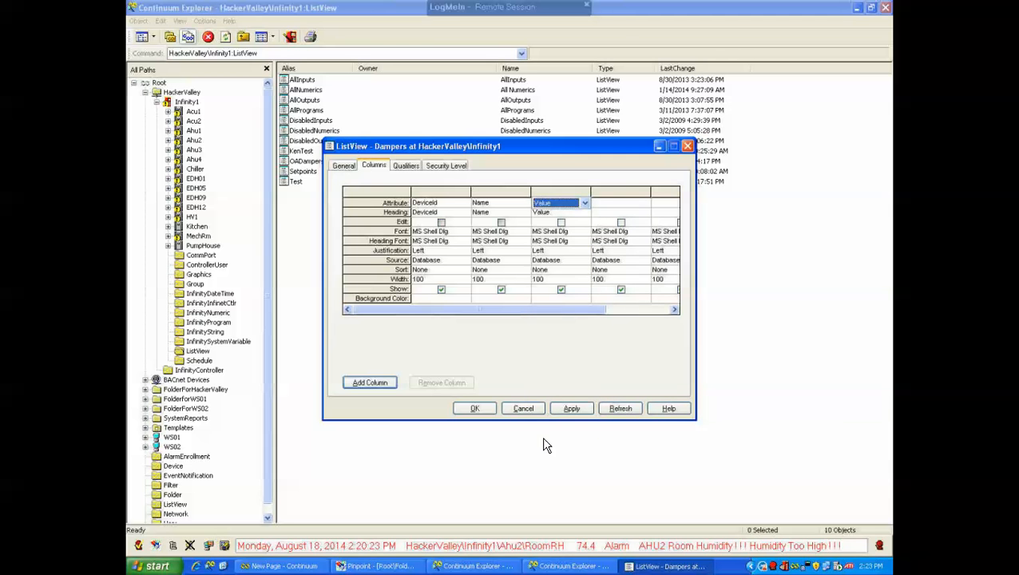
Set the fourth column's attribute to Value
{"action": "left_click", "coordinate": [606, 206]}
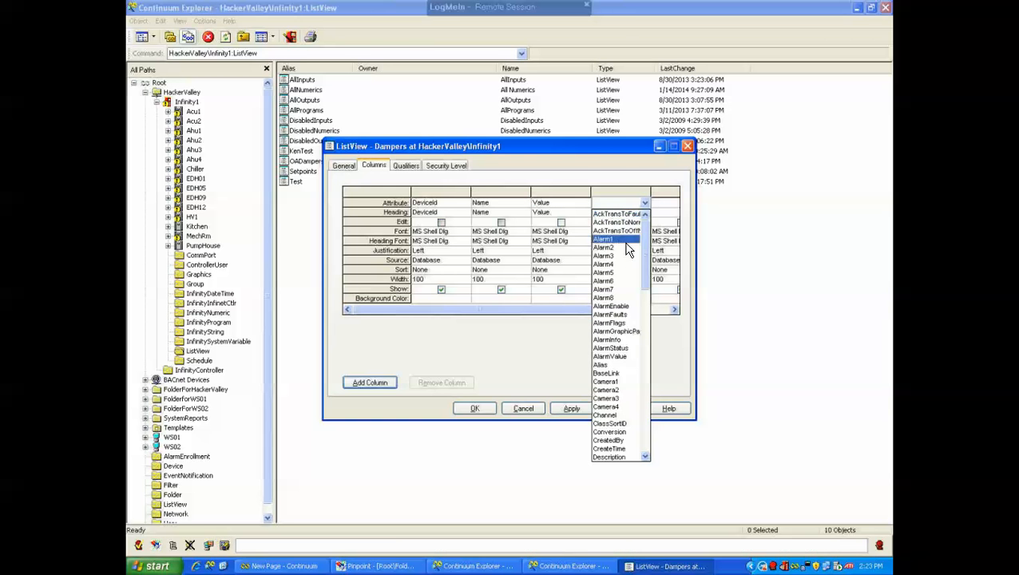
{"action": "left_click_drag", "start_coordinate": [641, 243], "coordinate": [651, 408]}
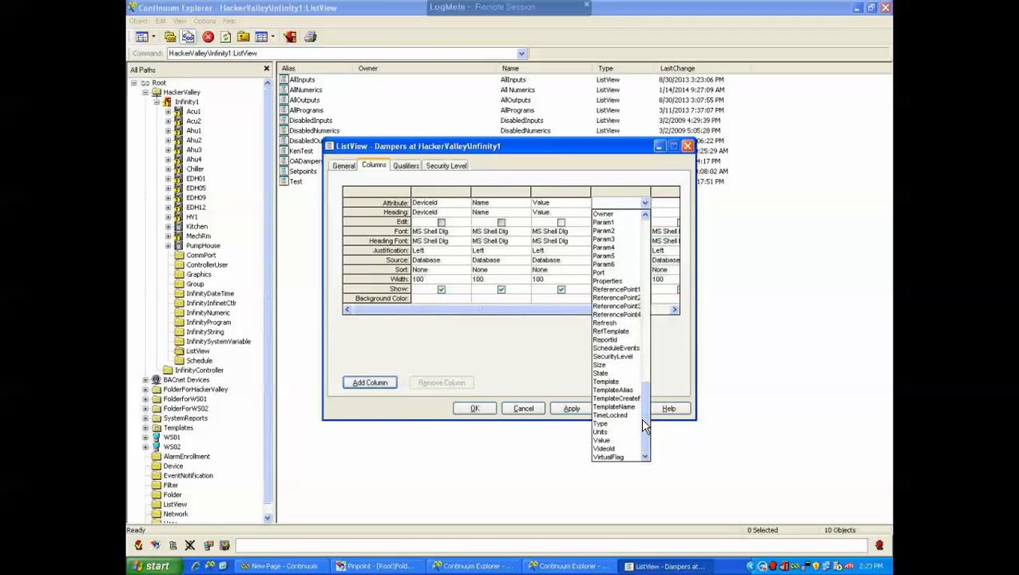
{"action": "left_click", "coordinate": [603, 439]}
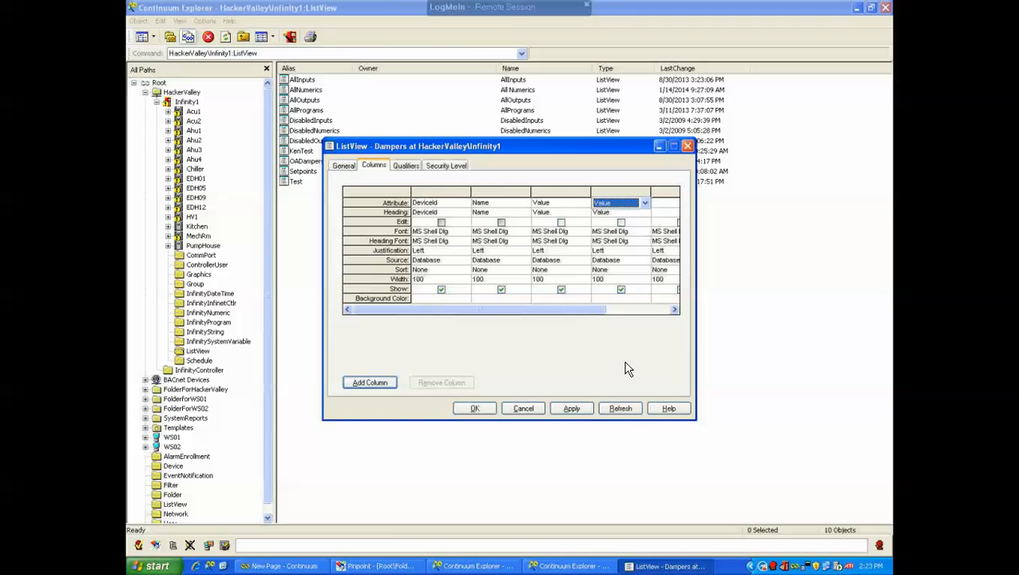
Set the fourth column's attribute to Units
{"action": "left_click", "coordinate": [644, 203]}
{"action": "left_click", "coordinate": [645, 205]}
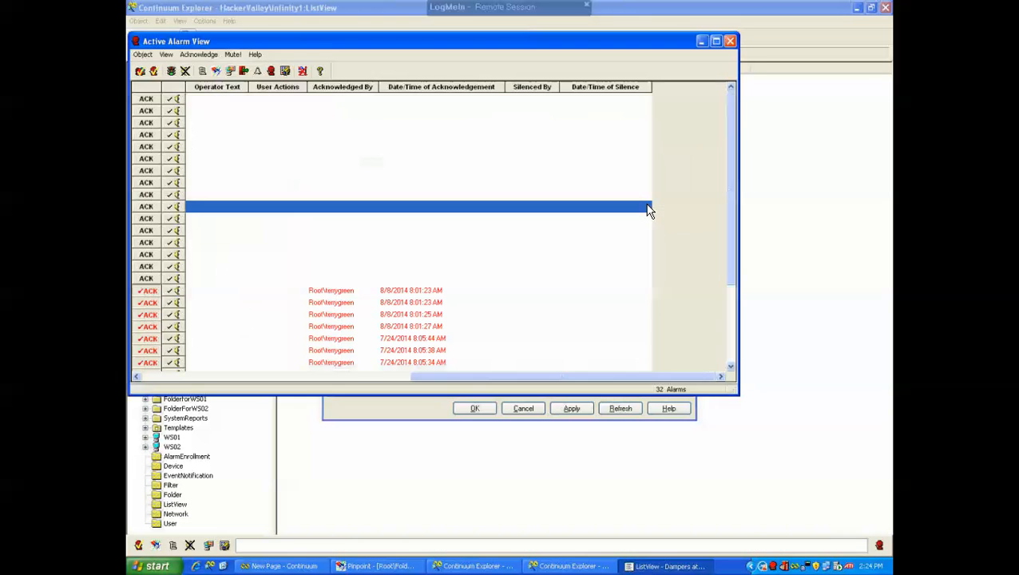
{"action": "left_click", "coordinate": [729, 41]}
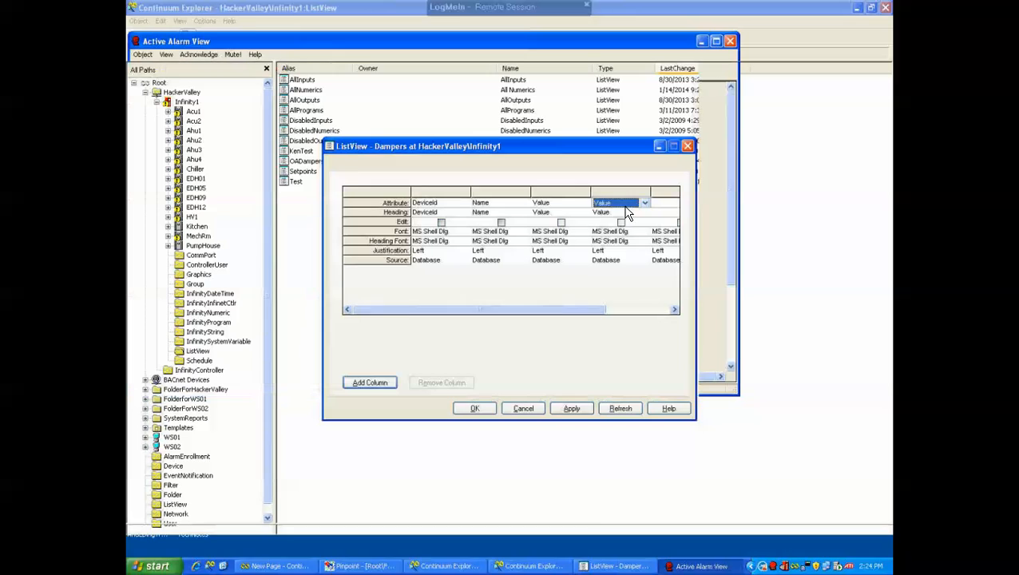
{"action": "left_click", "coordinate": [645, 205]}
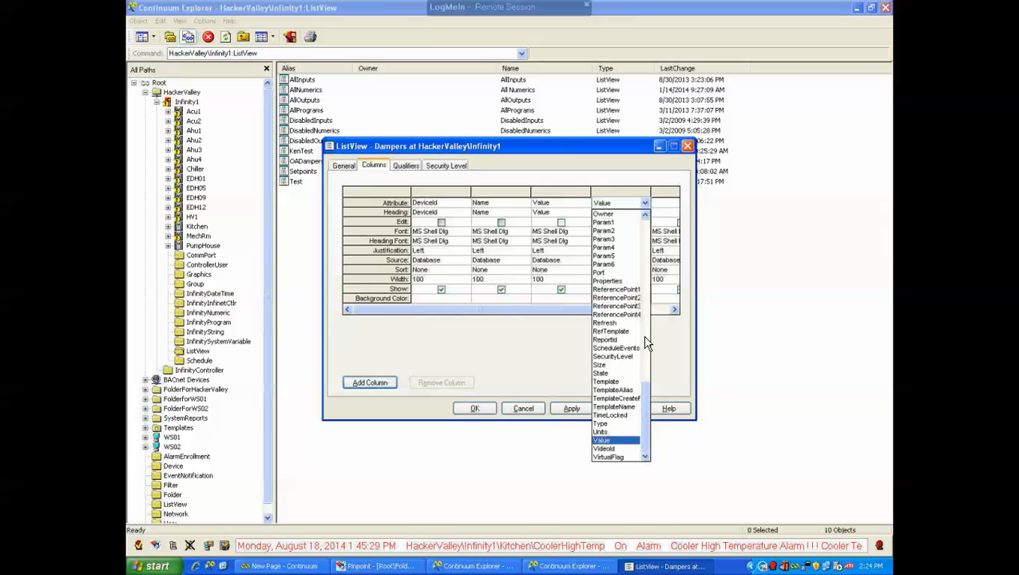
{"action": "left_click", "coordinate": [603, 432]}
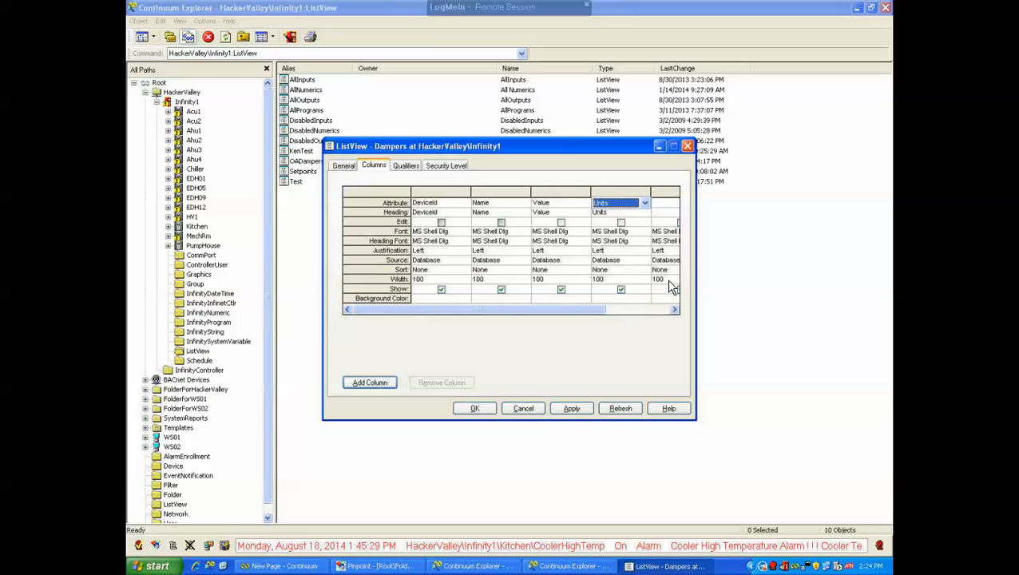
Add a fifth column with the State attribute
{"action": "left_click", "coordinate": [661, 206]}
{"action": "left_click", "coordinate": [661, 206]}
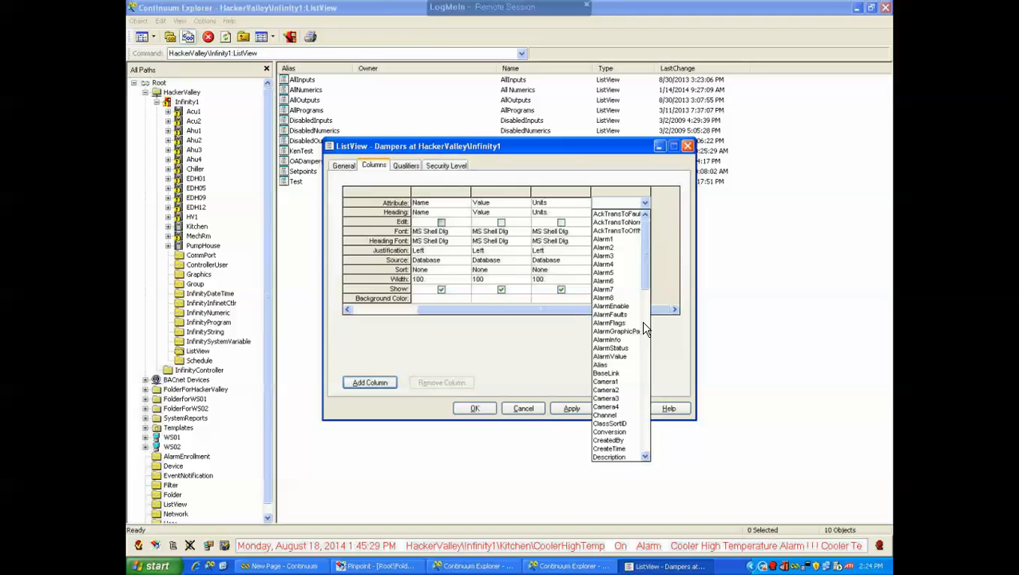
{"action": "key", "text": "s"}
{"action": "key", "text": "s"}
{"action": "key", "text": "s"}
{"action": "key", "text": "s"}
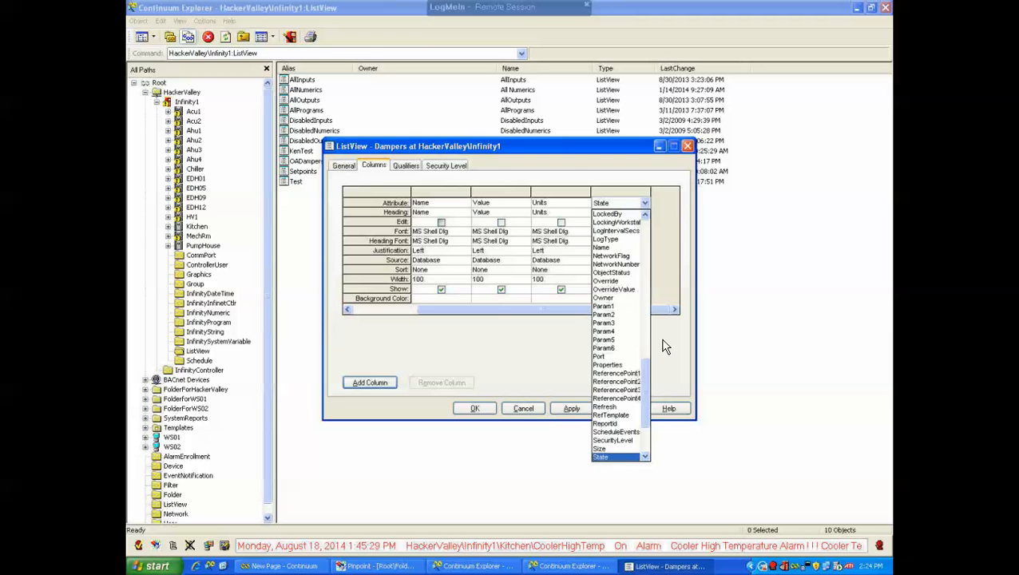
{"action": "left_click", "coordinate": [619, 457]}
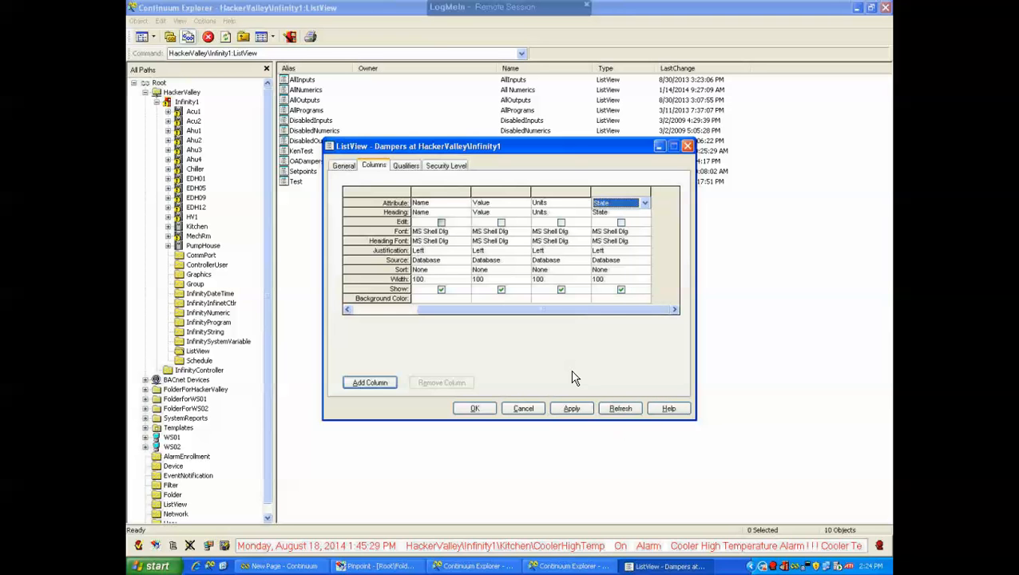
Set the DeviceId column's width to 300
{"action": "left_click_drag", "start_coordinate": [595, 311], "coordinate": [484, 312]}
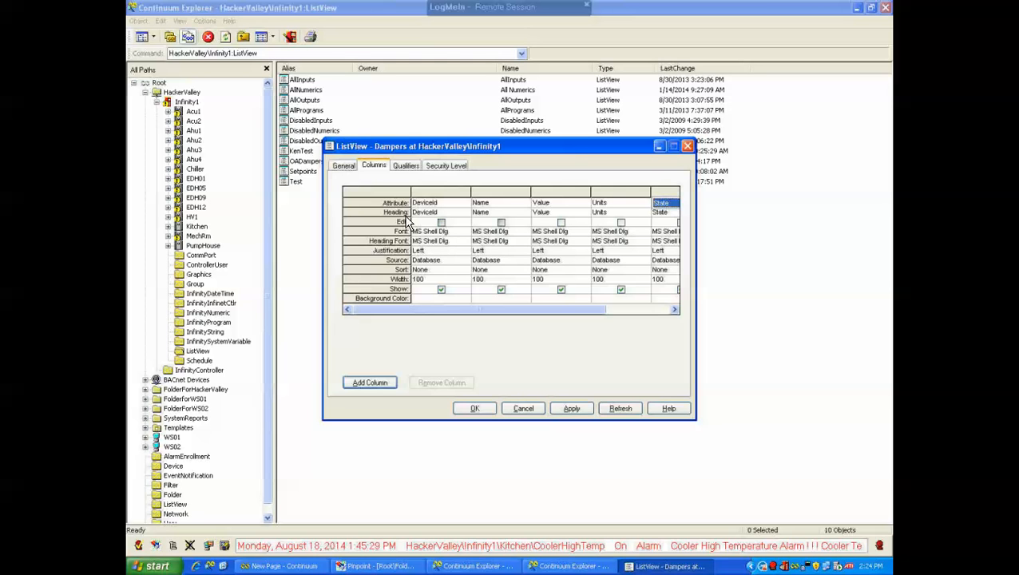
{"action": "left_click", "coordinate": [423, 280]}
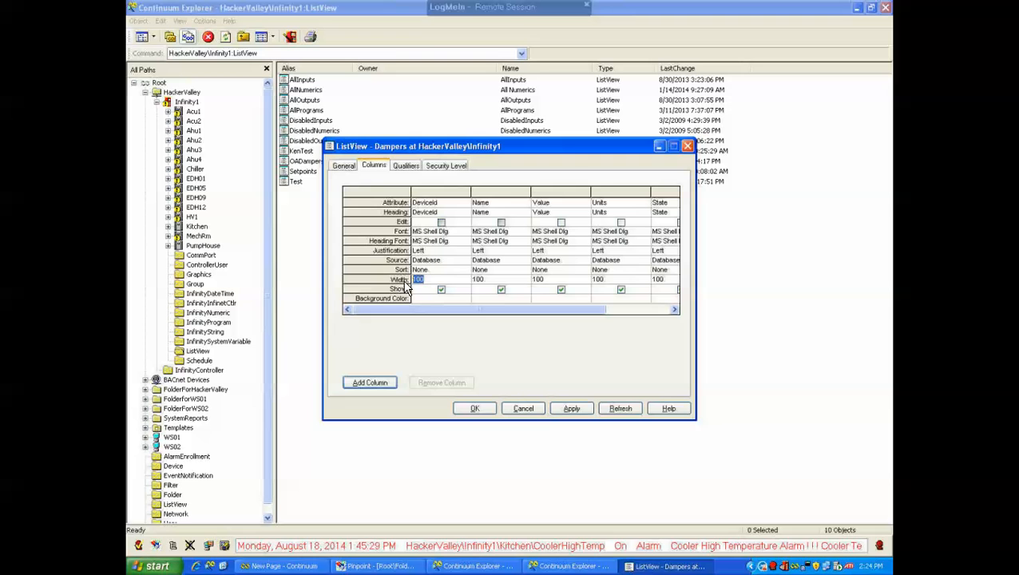
{"action": "type", "text": "300"}
Set the source of the Value and State columns to Live
{"action": "left_click", "coordinate": [573, 261]}
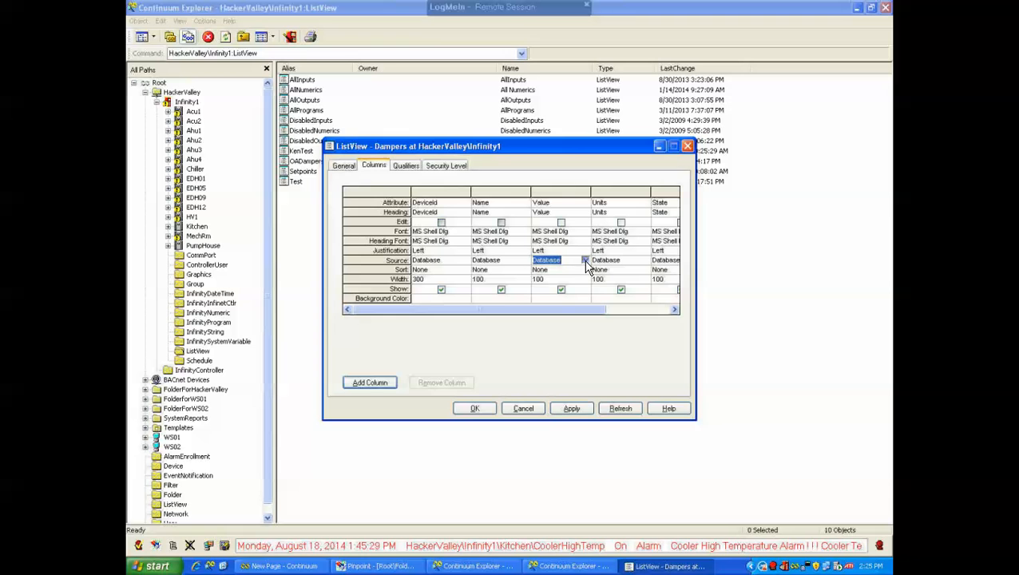
{"action": "left_click", "coordinate": [586, 261]}
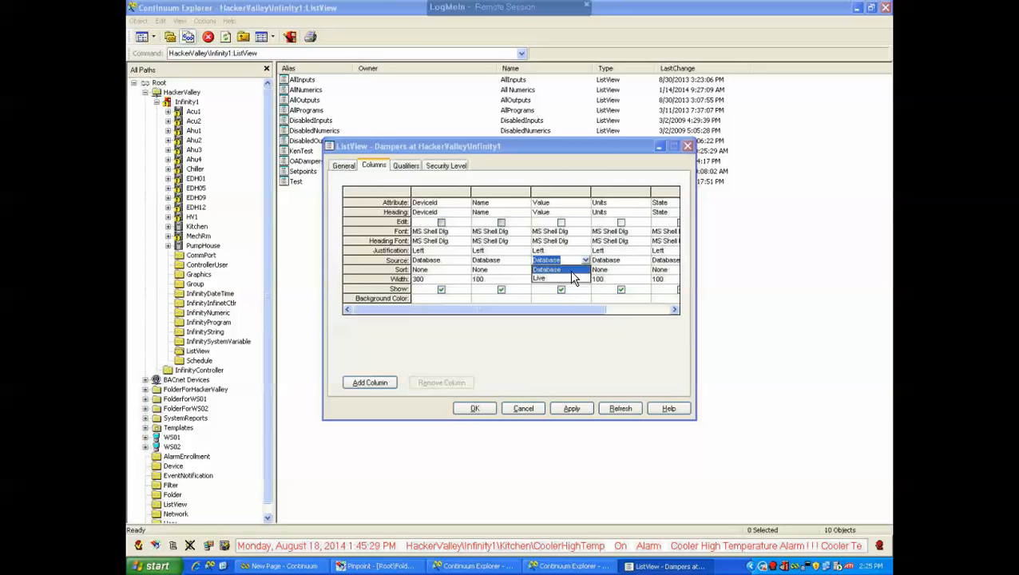
{"action": "left_click", "coordinate": [539, 279]}
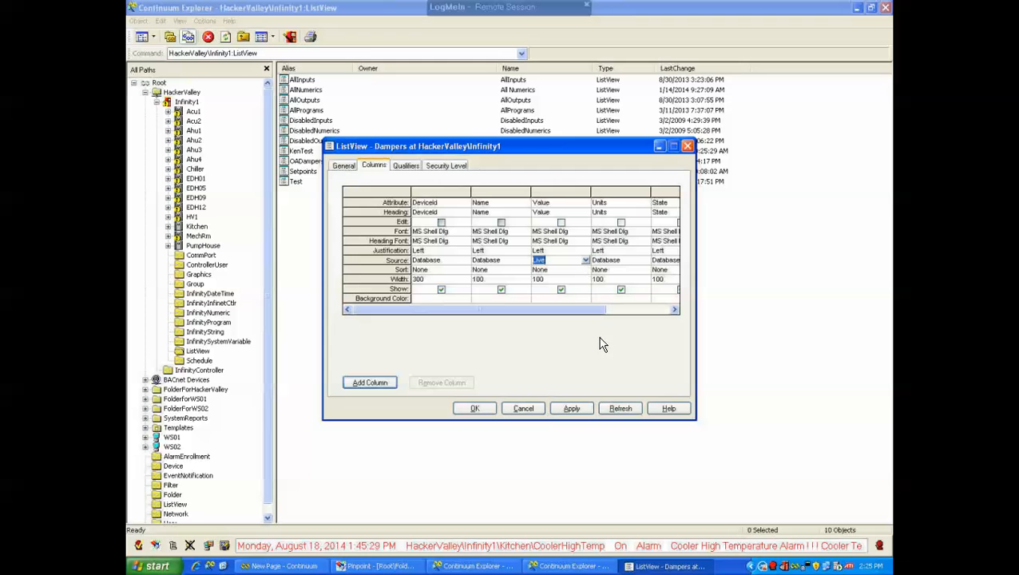
{"action": "left_click_drag", "start_coordinate": [576, 315], "coordinate": [630, 311]}
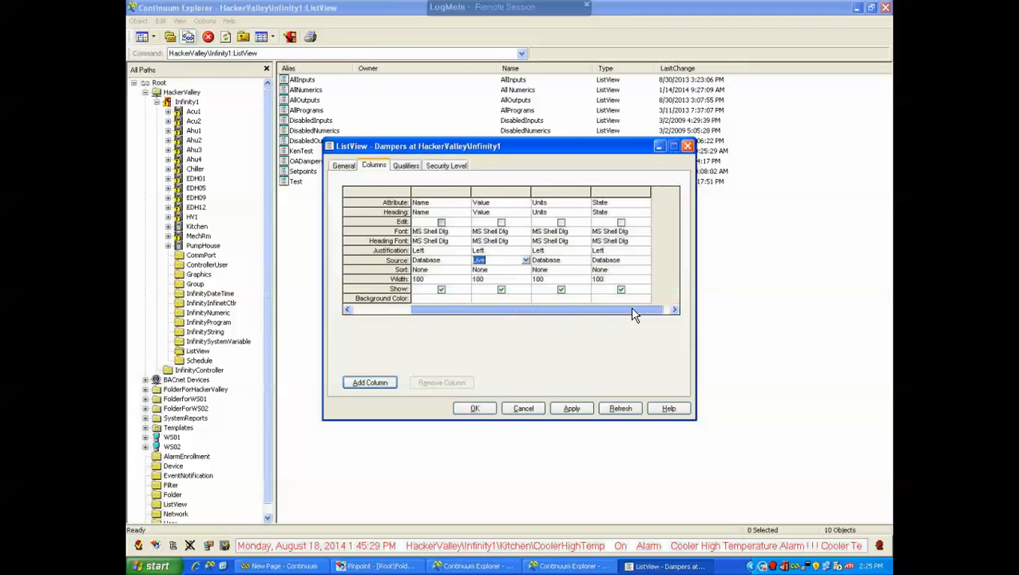
{"action": "left_click", "coordinate": [635, 260]}
{"action": "left_click", "coordinate": [643, 259]}
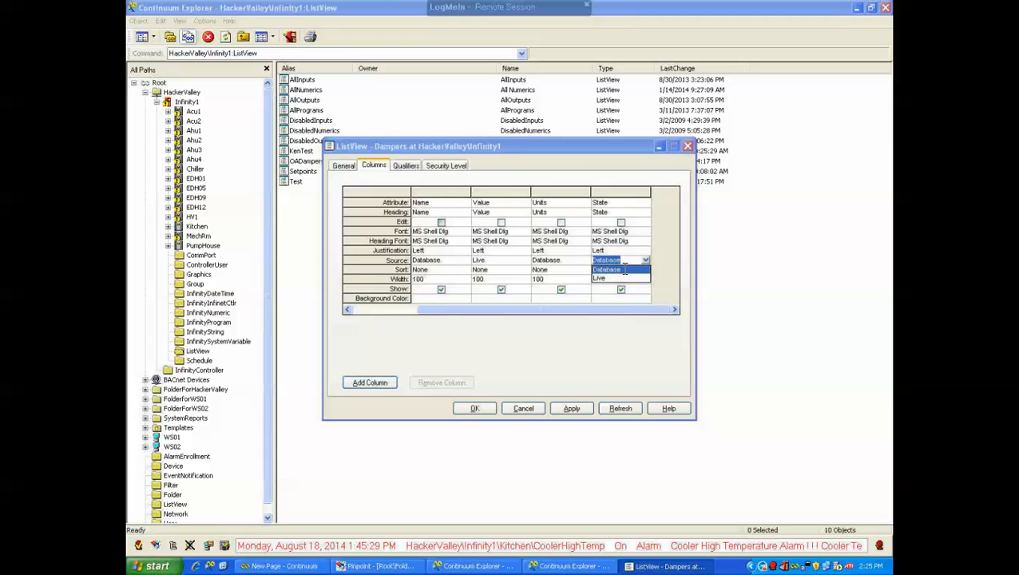
{"action": "left_click", "coordinate": [605, 278]}
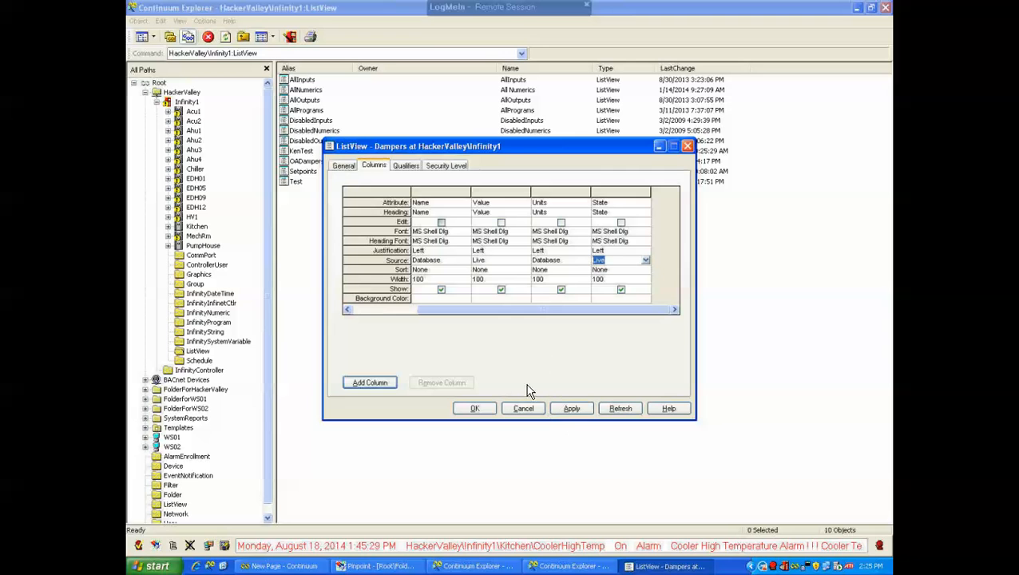
Set the DeviceId column's sort order to Primary, ascending
{"action": "left_click_drag", "start_coordinate": [525, 312], "coordinate": [469, 312]}
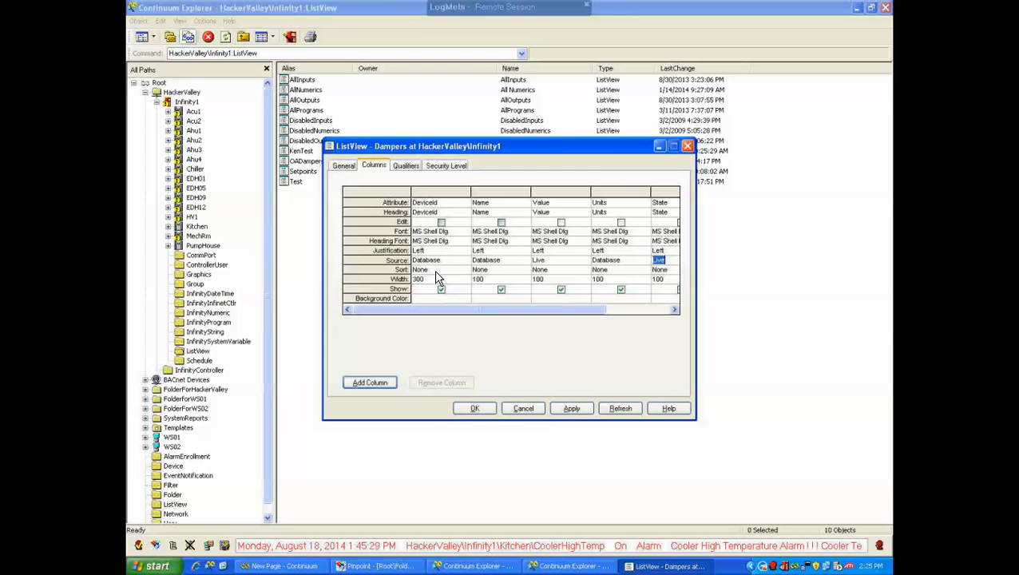
{"action": "left_click", "coordinate": [459, 270]}
{"action": "left_click", "coordinate": [462, 270]}
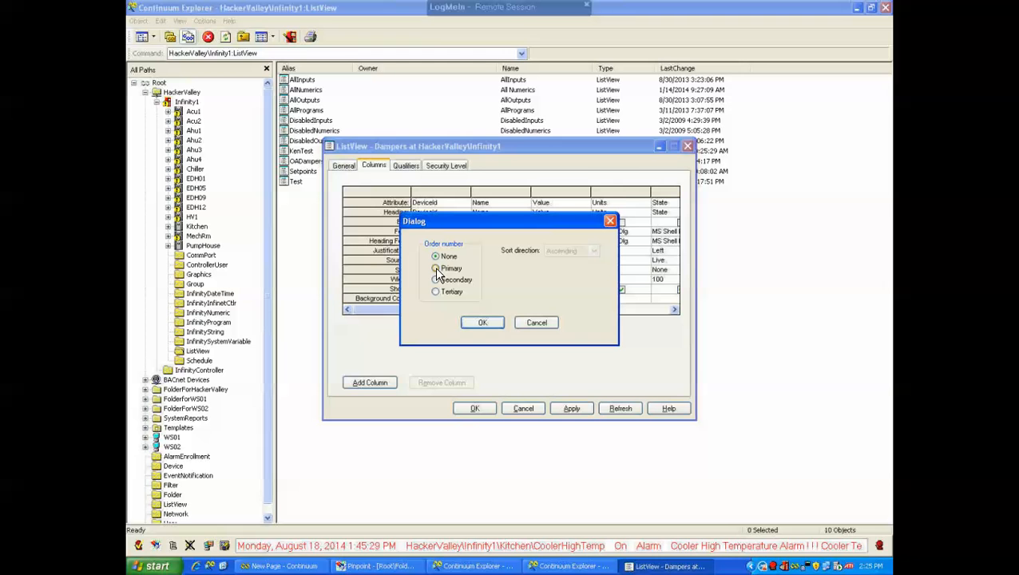
{"action": "left_click", "coordinate": [435, 268]}
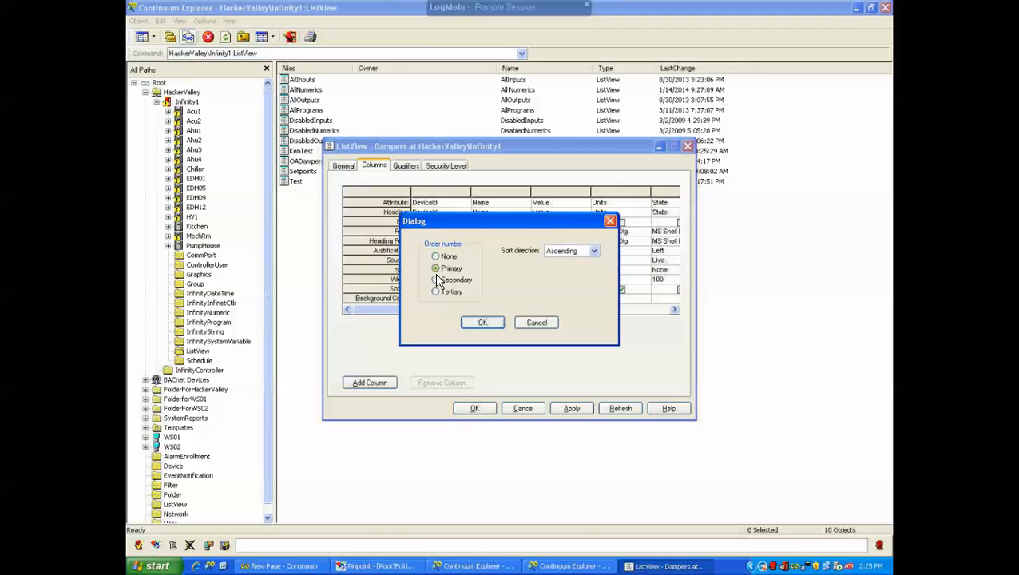
{"action": "left_click", "coordinate": [483, 323]}
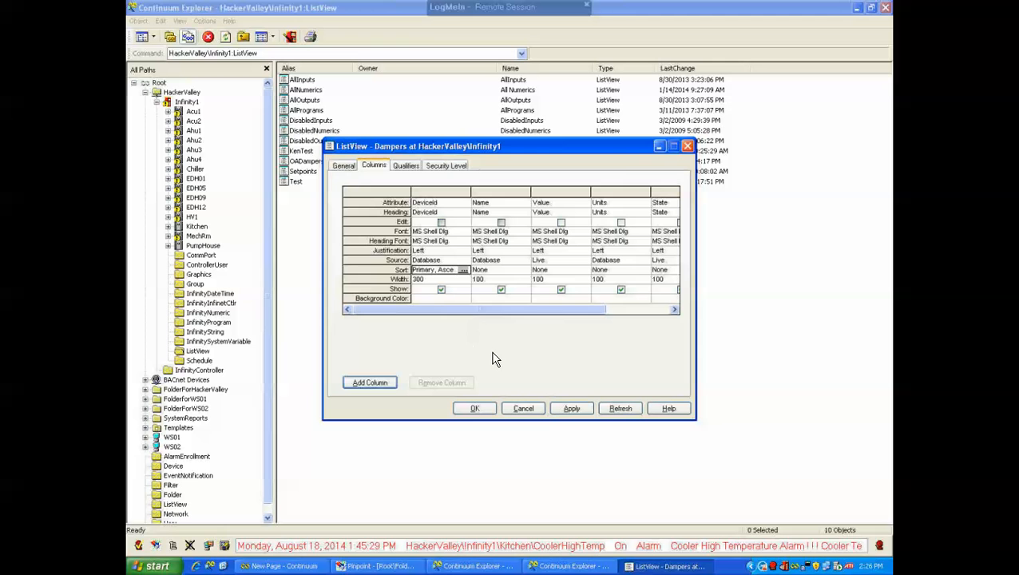
Change the DeviceId column's sort order to Secondary
{"action": "left_click", "coordinate": [463, 271]}
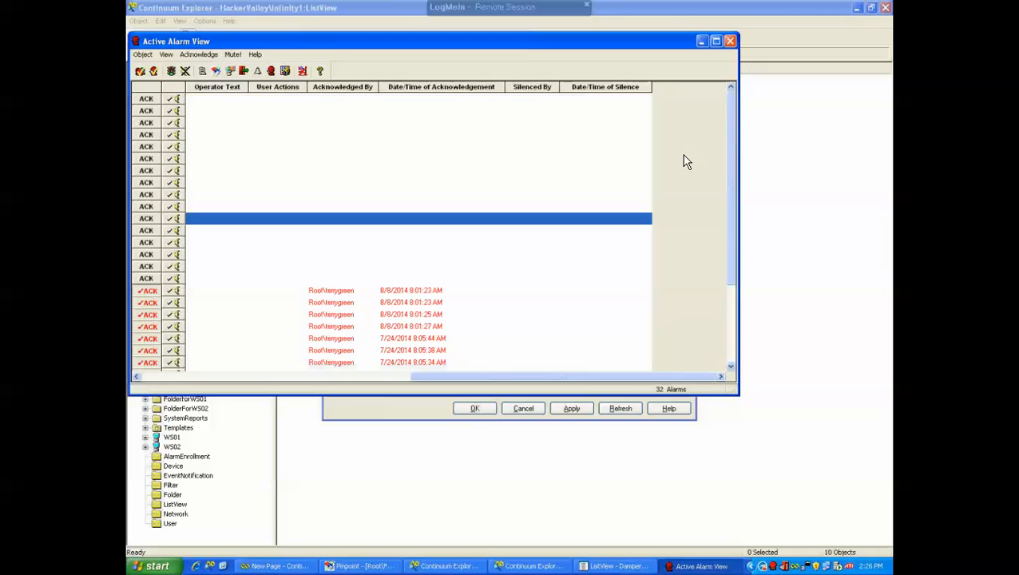
{"action": "left_click", "coordinate": [730, 41]}
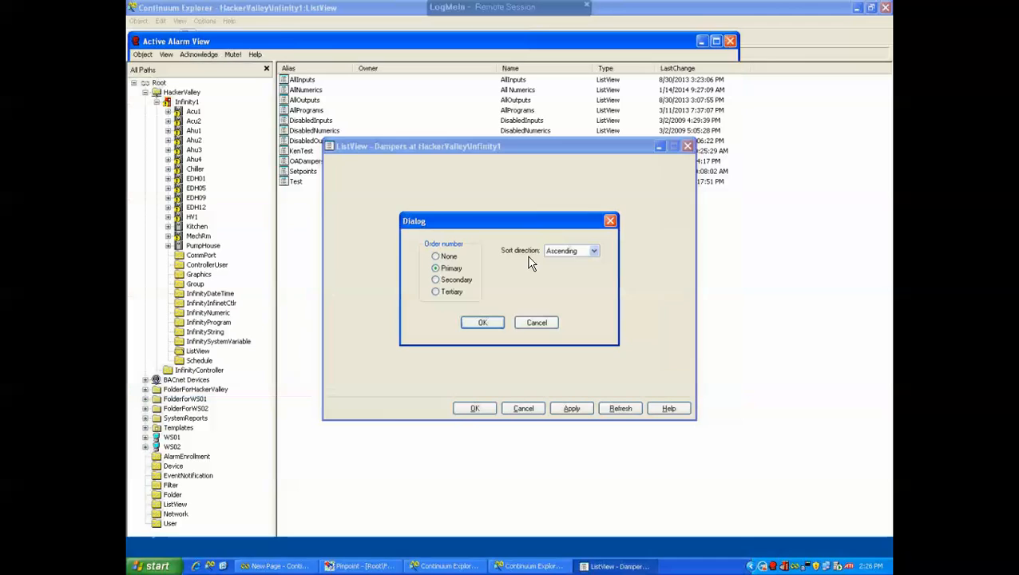
{"action": "left_click", "coordinate": [436, 280]}
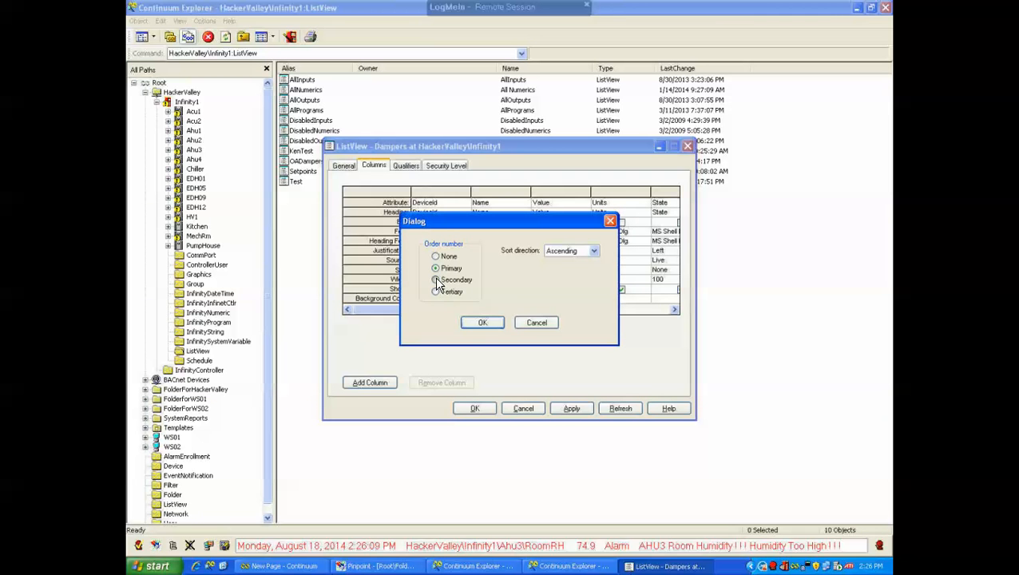
{"action": "left_click", "coordinate": [483, 322]}
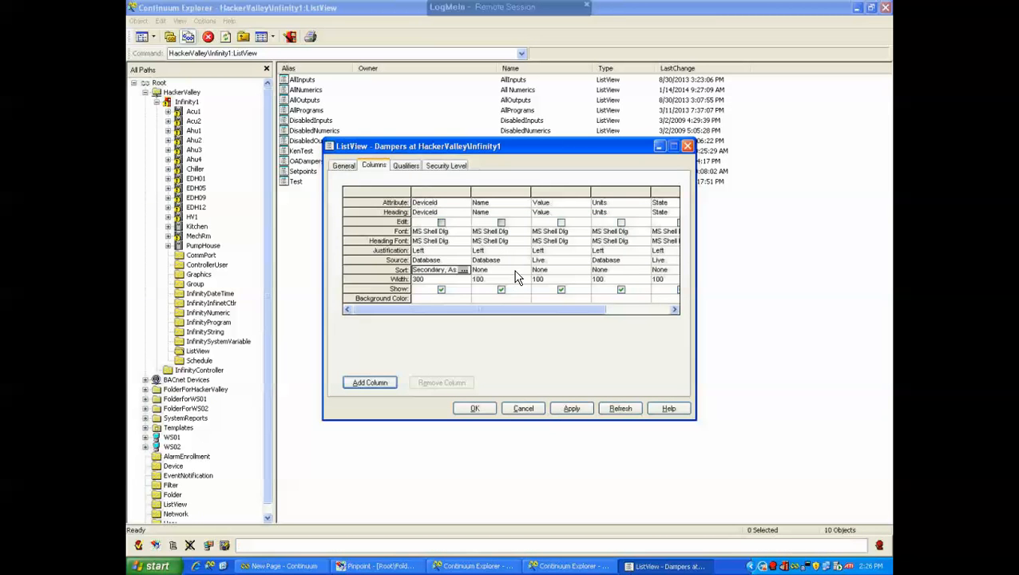
Set the Value column's sort order to Primary
{"action": "left_click", "coordinate": [573, 270]}
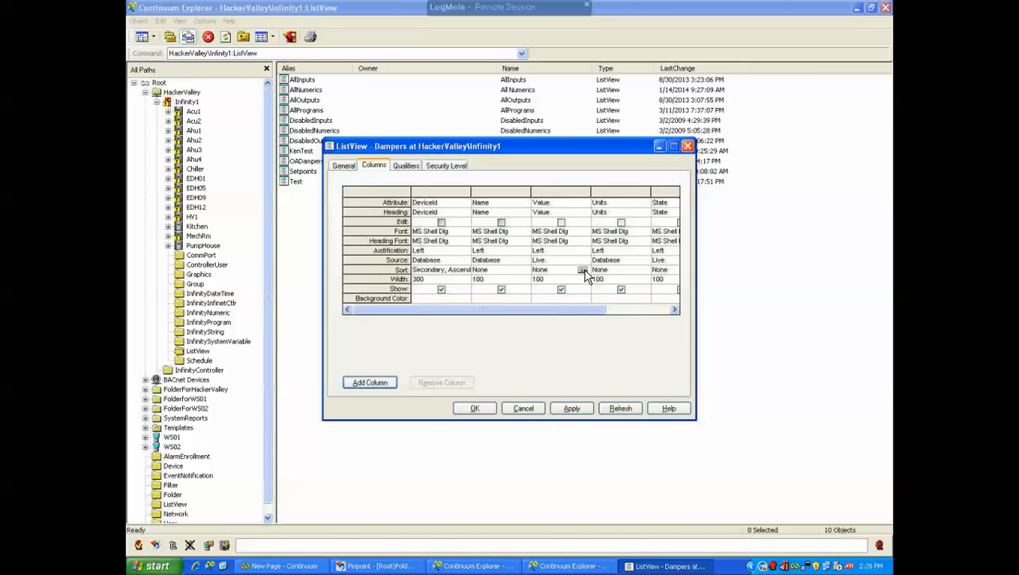
{"action": "left_click", "coordinate": [584, 270]}
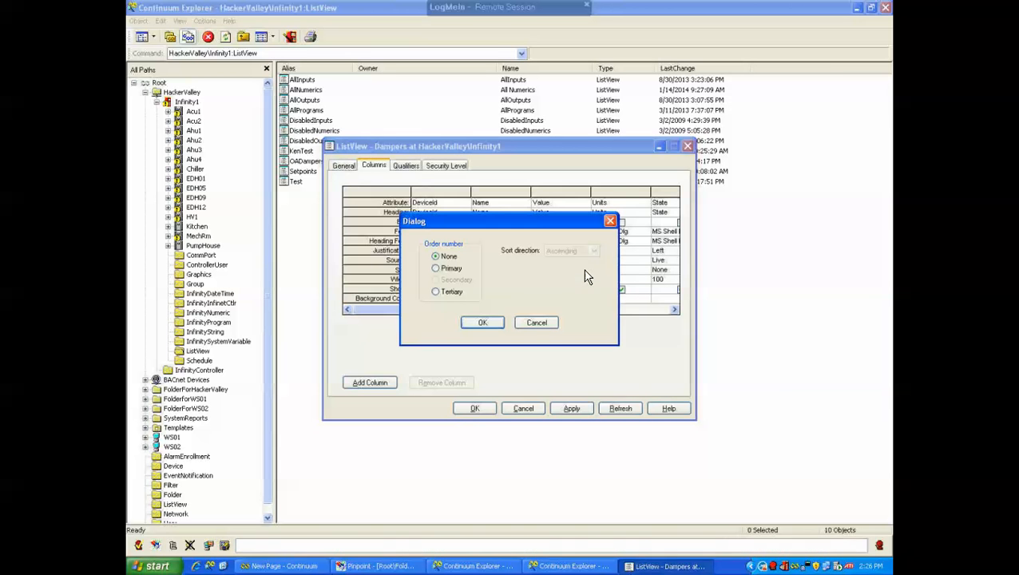
{"action": "left_click", "coordinate": [436, 267]}
{"action": "left_click", "coordinate": [483, 322]}
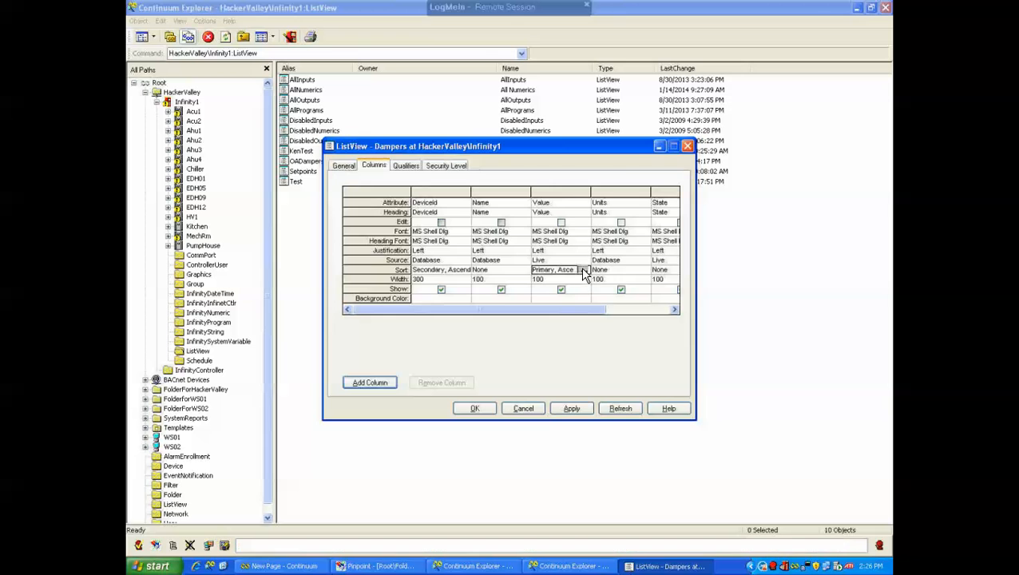
Reset the sort order of the Value and DeviceId columns to None
{"action": "left_click", "coordinate": [582, 270]}
{"action": "left_click", "coordinate": [436, 257]}
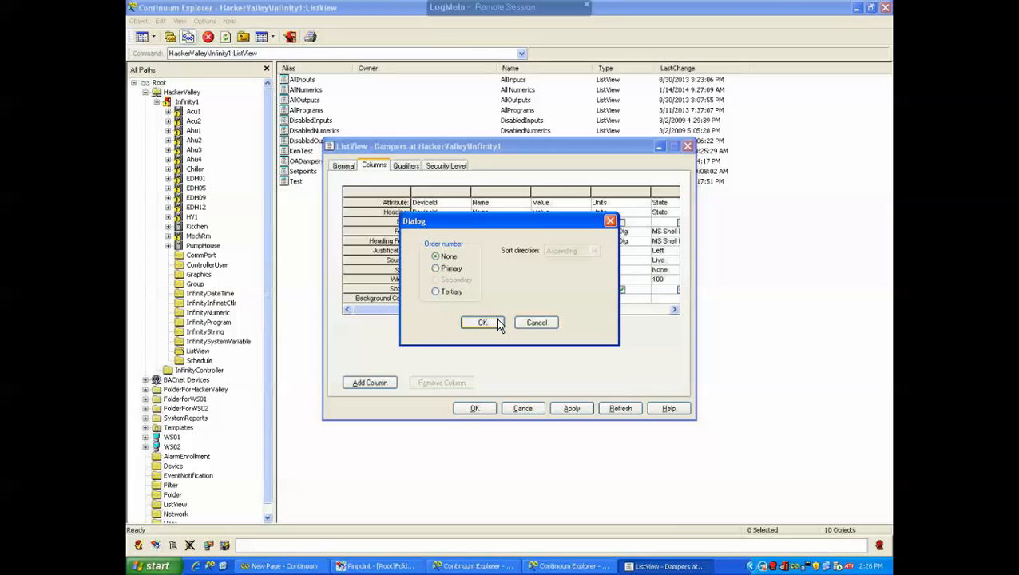
{"action": "left_click", "coordinate": [482, 322]}
{"action": "left_click", "coordinate": [464, 271]}
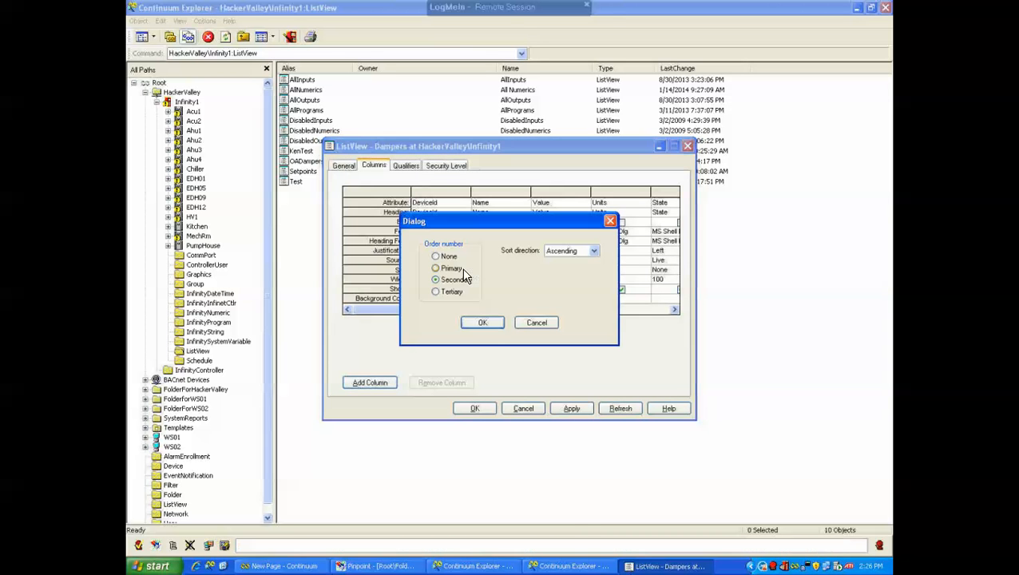
{"action": "left_click", "coordinate": [435, 256]}
{"action": "left_click", "coordinate": [482, 322]}
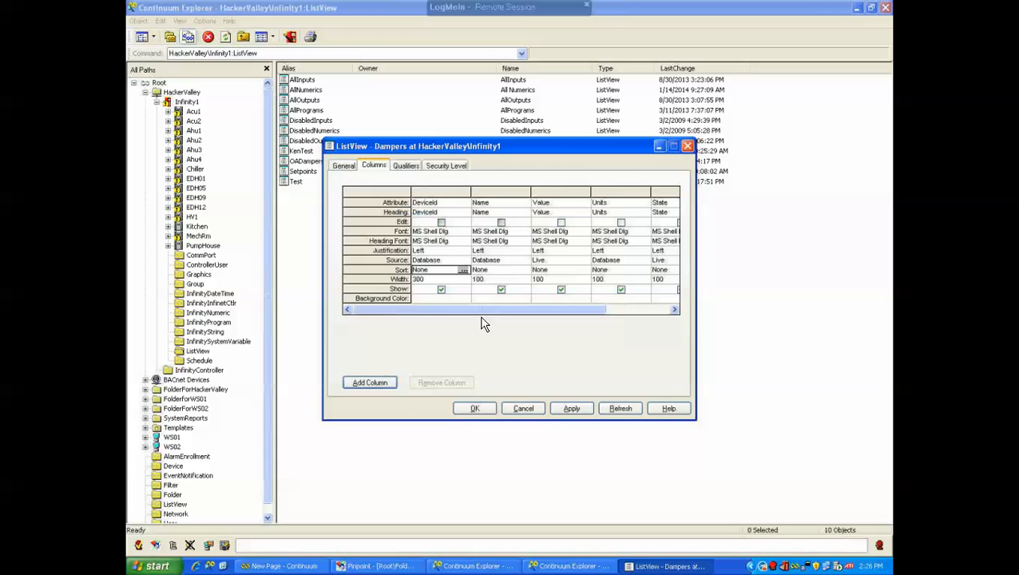
Review the Qualifiers and General settings and apply the Dampers list view configuration
{"action": "left_click", "coordinate": [406, 166]}
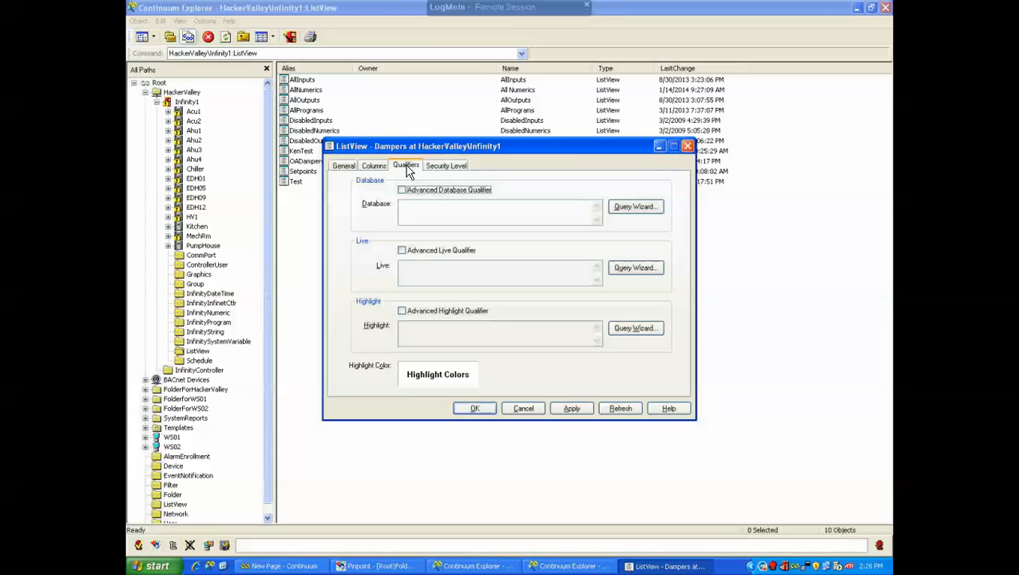
{"action": "left_click", "coordinate": [375, 166]}
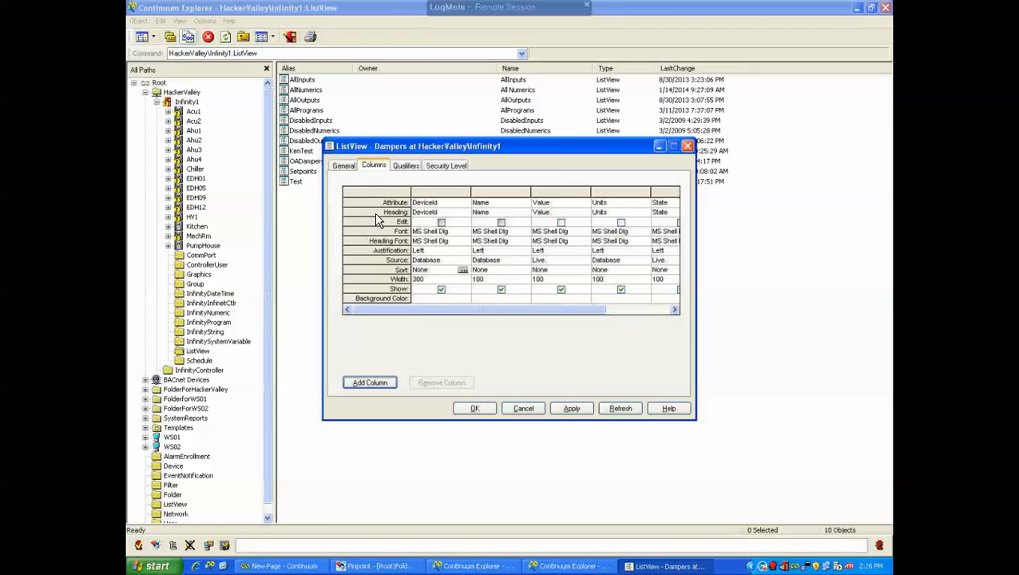
{"action": "left_click", "coordinate": [347, 166]}
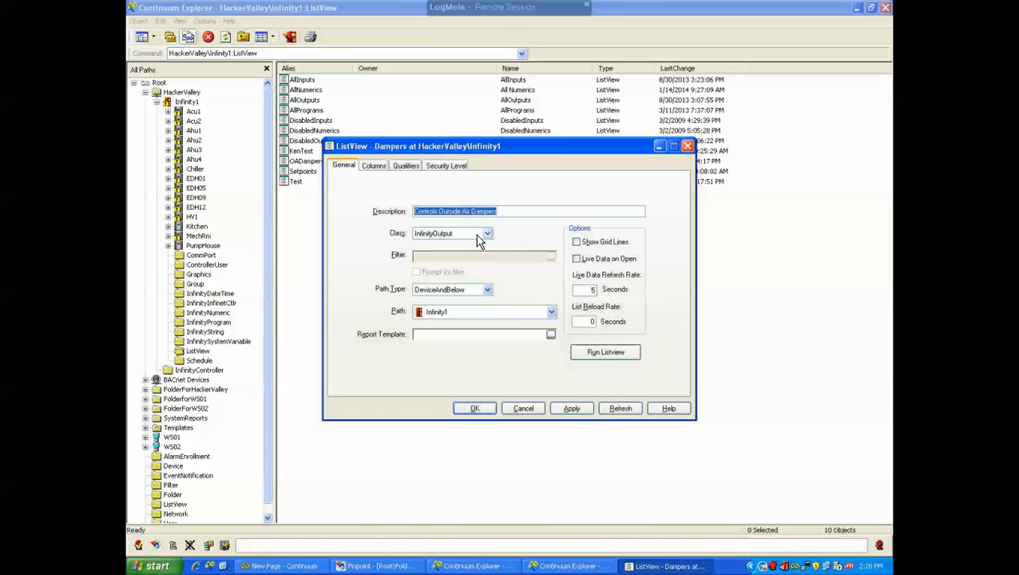
{"action": "left_click", "coordinate": [576, 409]}
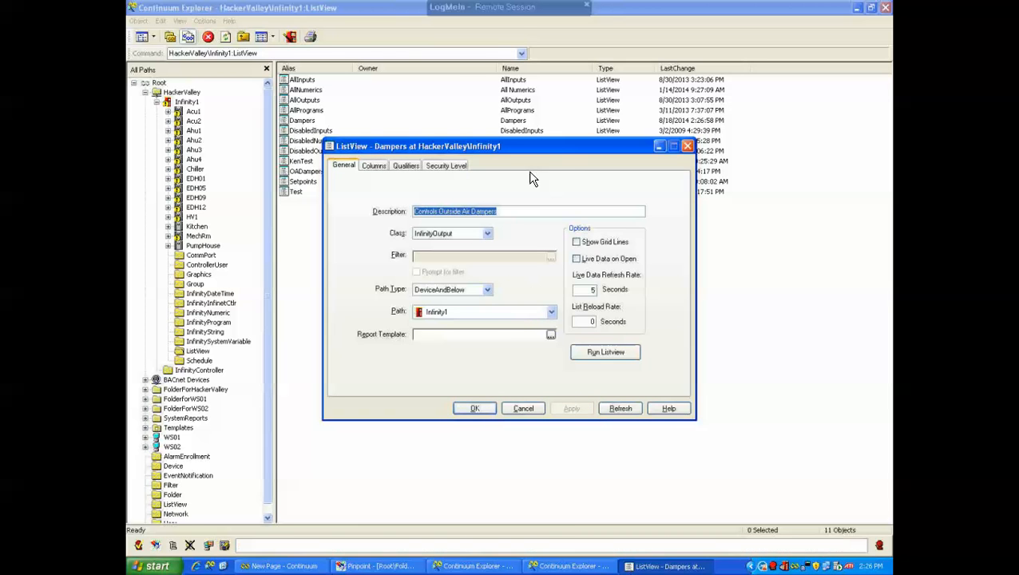
Select the new Dampers list view in the object list
{"action": "left_click_drag", "start_coordinate": [523, 147], "coordinate": [549, 177]}
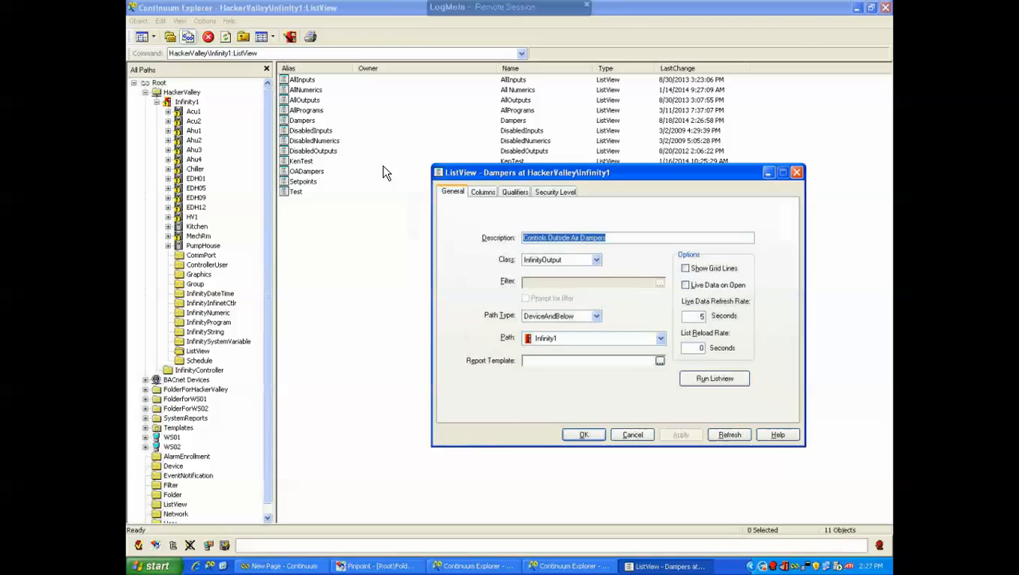
{"action": "left_click", "coordinate": [302, 124]}
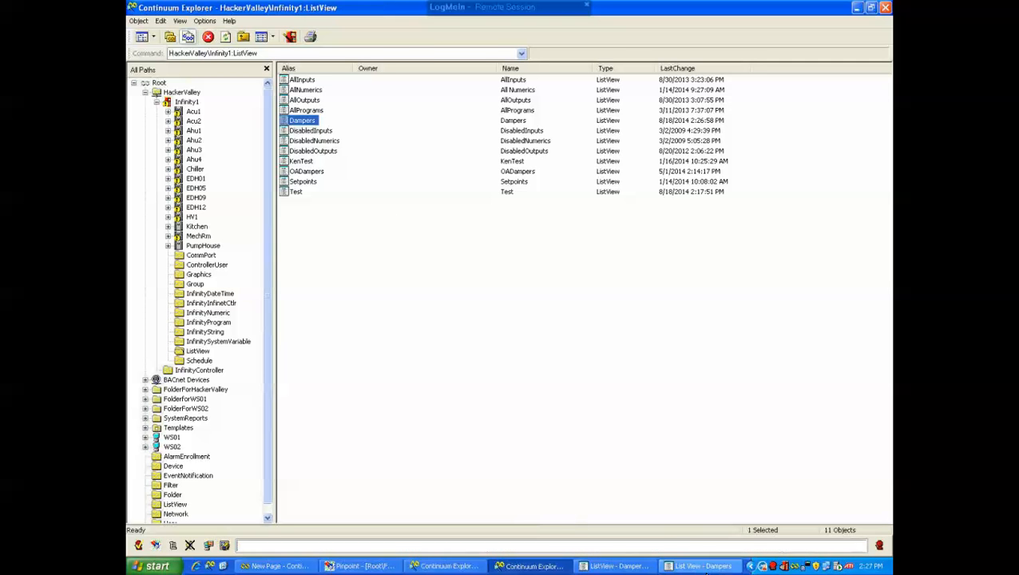
Open the Dampers list view to review its rows, then close it
{"action": "left_click", "coordinate": [702, 566]}
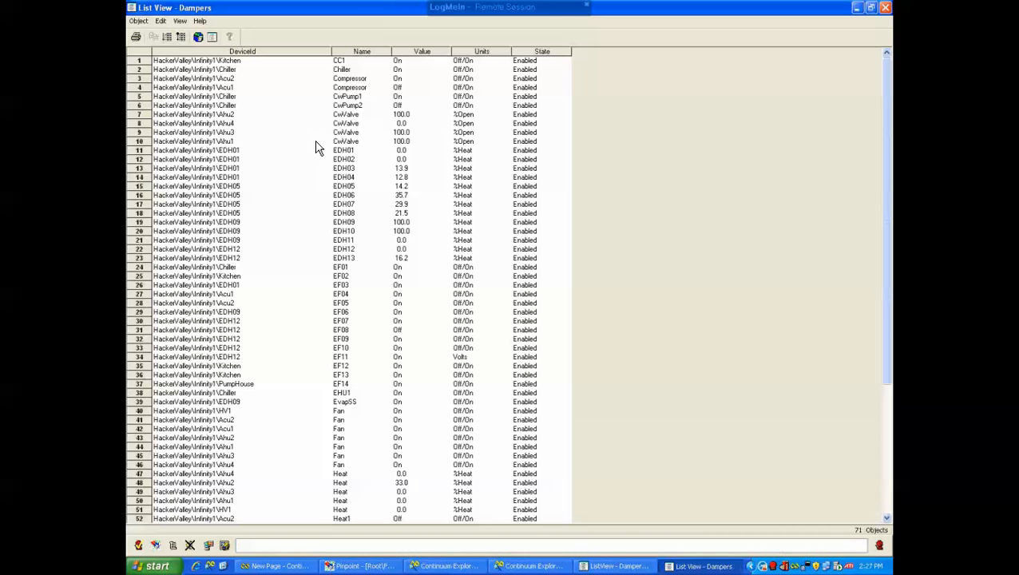
{"action": "left_click", "coordinate": [886, 8]}
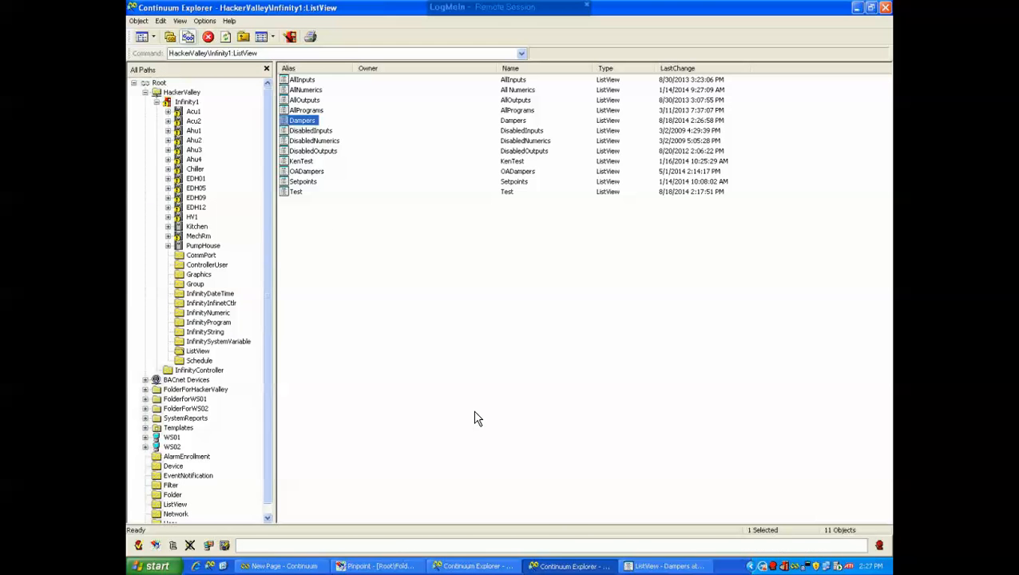
Set the Name column's sort order to Primary, Ascending, apply the change and close the list view properties
{"action": "left_click", "coordinate": [569, 566]}
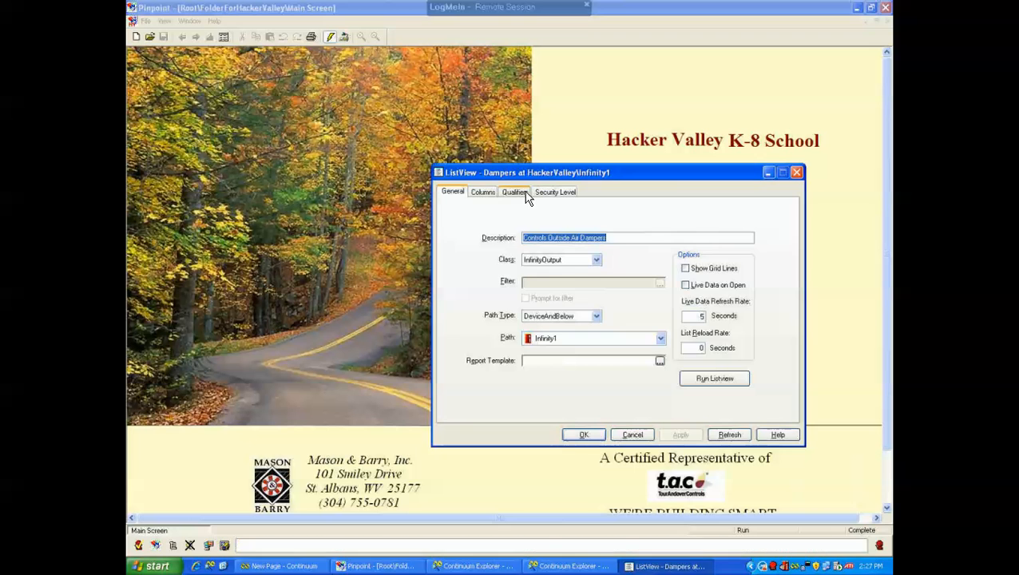
{"action": "left_click", "coordinate": [483, 198]}
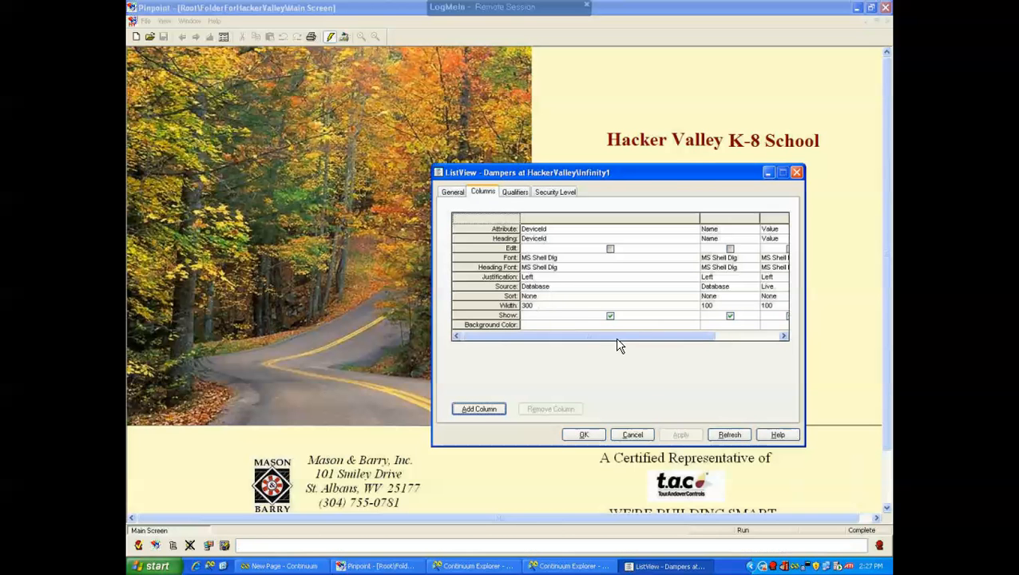
{"action": "left_click", "coordinate": [730, 315]}
{"action": "left_click", "coordinate": [728, 297]}
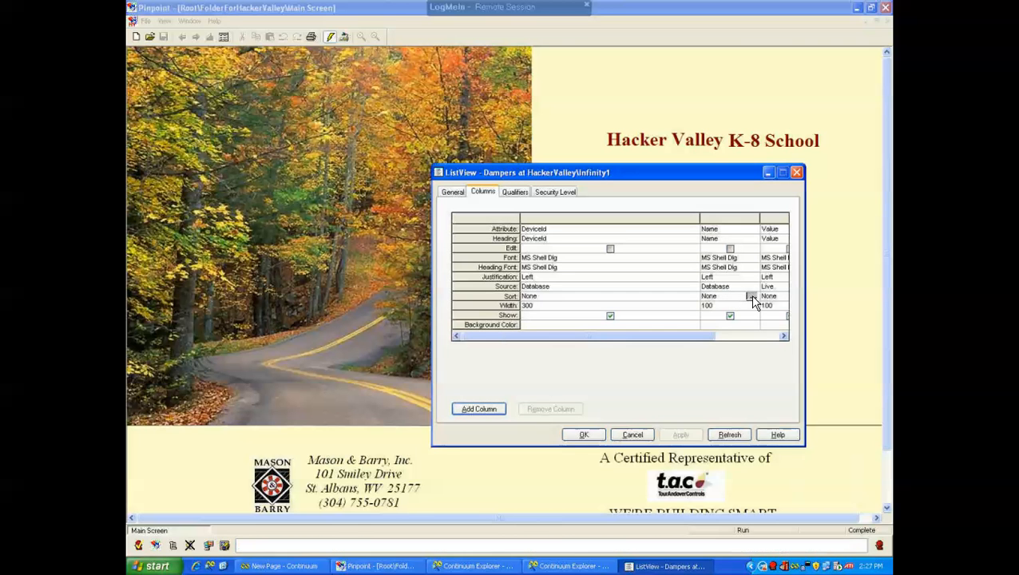
{"action": "left_click", "coordinate": [751, 296]}
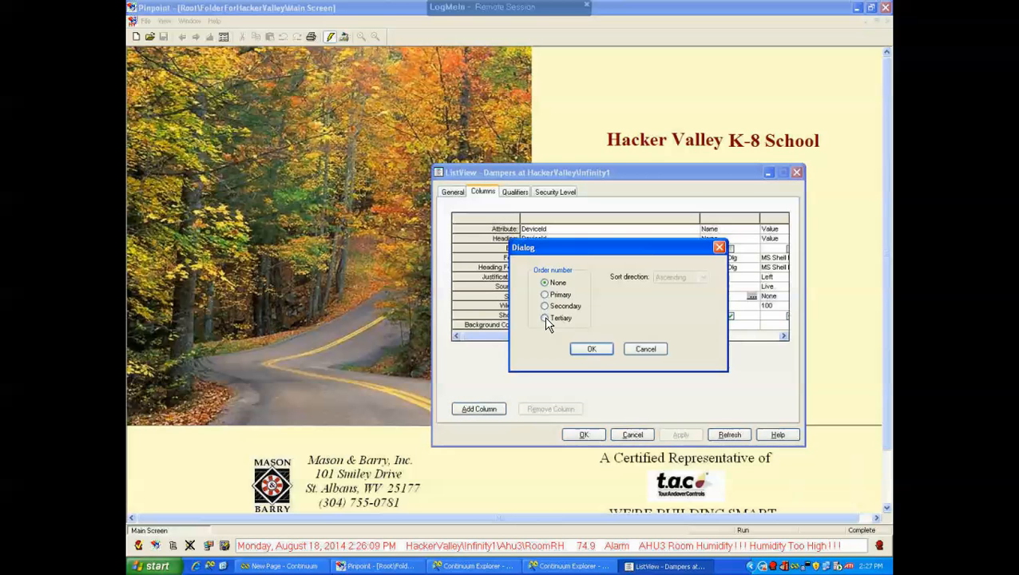
{"action": "left_click", "coordinate": [545, 296]}
{"action": "left_click", "coordinate": [591, 348]}
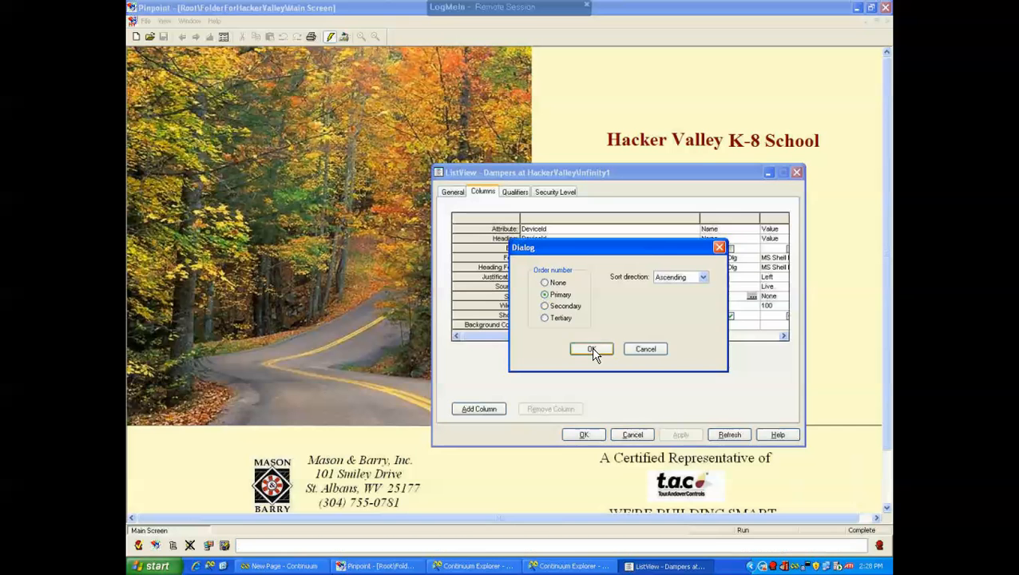
{"action": "left_click", "coordinate": [678, 433]}
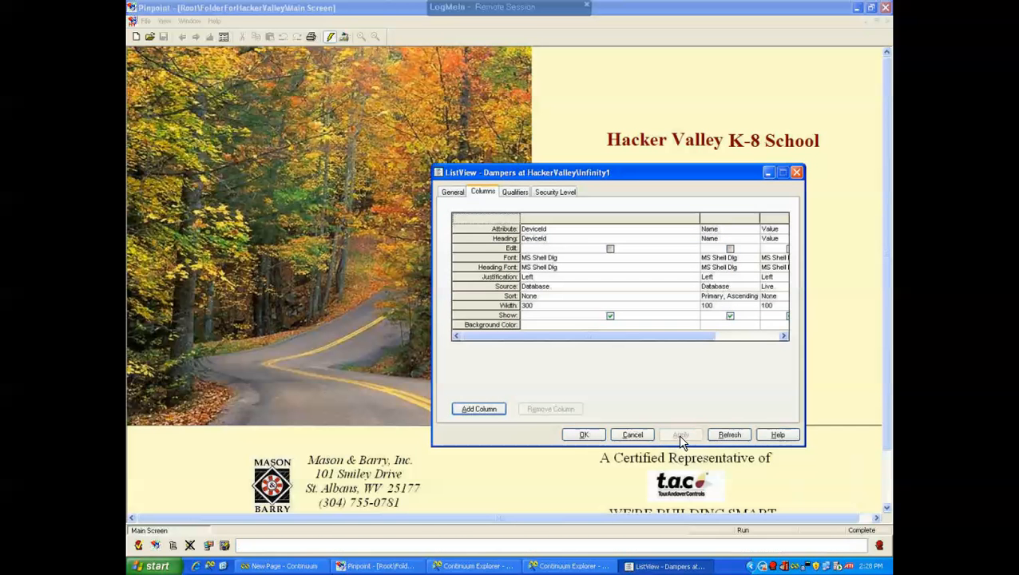
{"action": "left_click", "coordinate": [583, 434]}
Run the Dampers list view and scroll through all its rows before closing it
{"action": "left_click", "coordinate": [569, 565]}
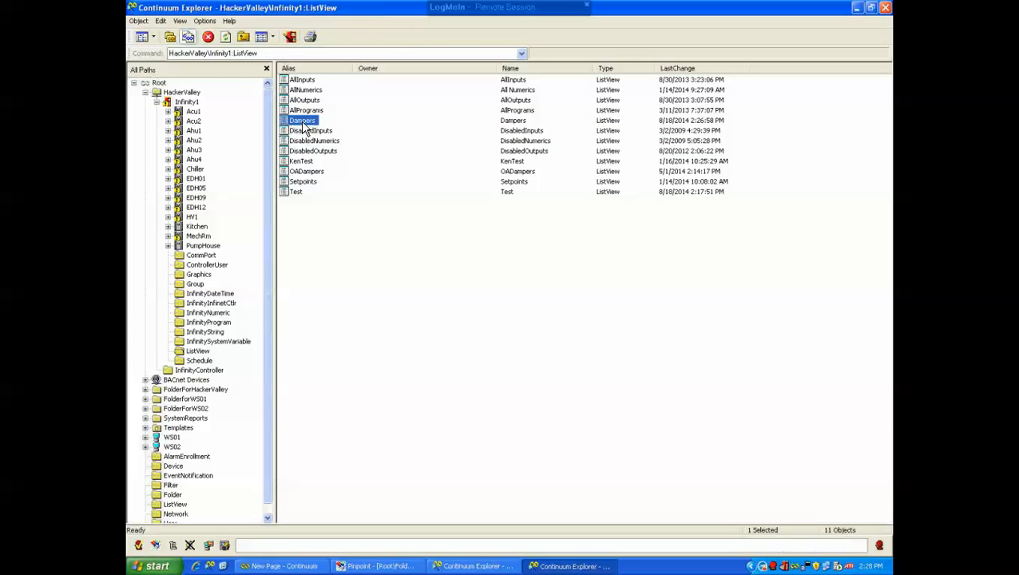
{"action": "double_click", "coordinate": [301, 121]}
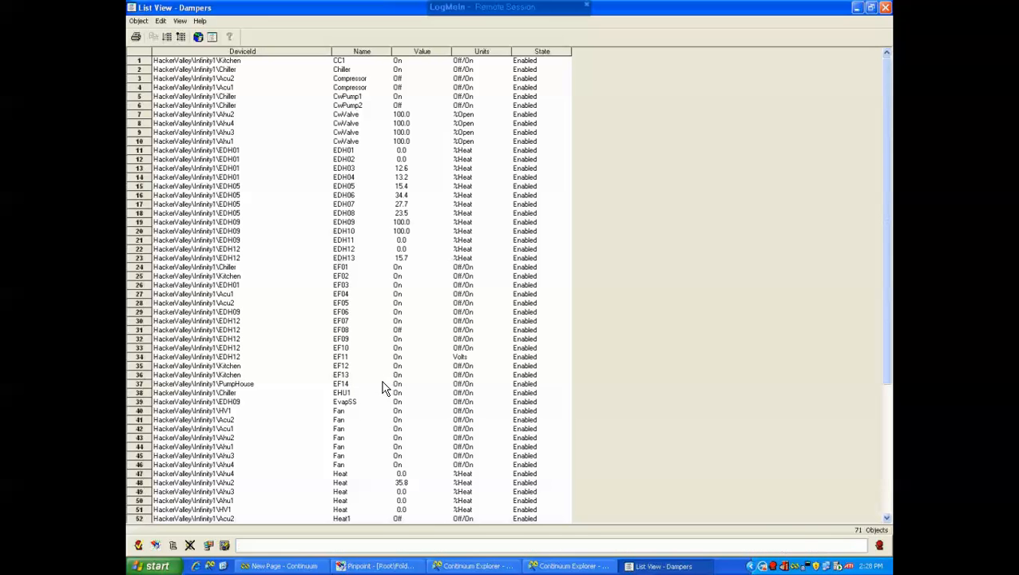
{"action": "scroll", "coordinate": [447, 423], "scroll_direction": "down", "scroll_amount": 6}
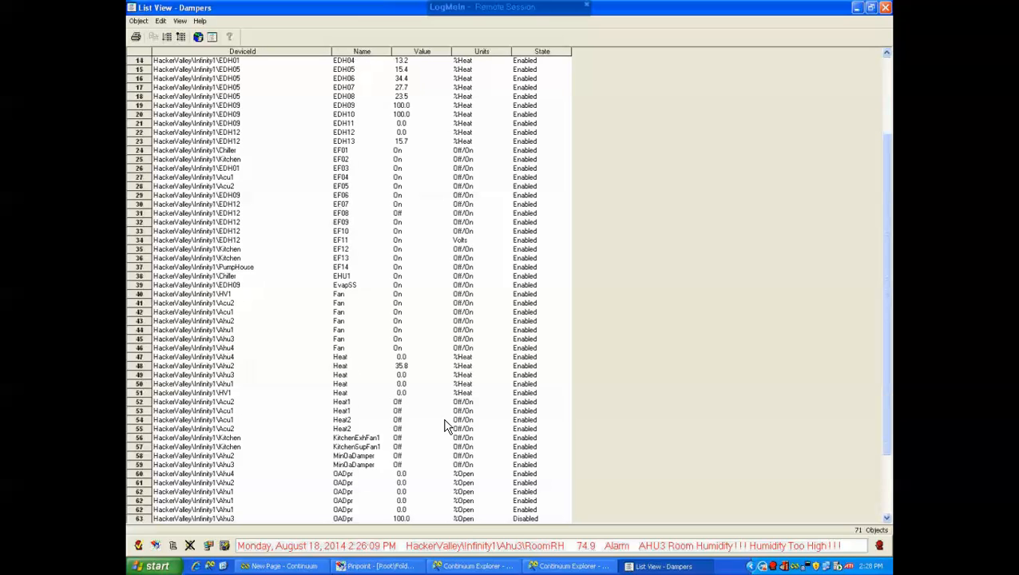
{"action": "scroll", "coordinate": [447, 423], "scroll_direction": "down", "scroll_amount": 1}
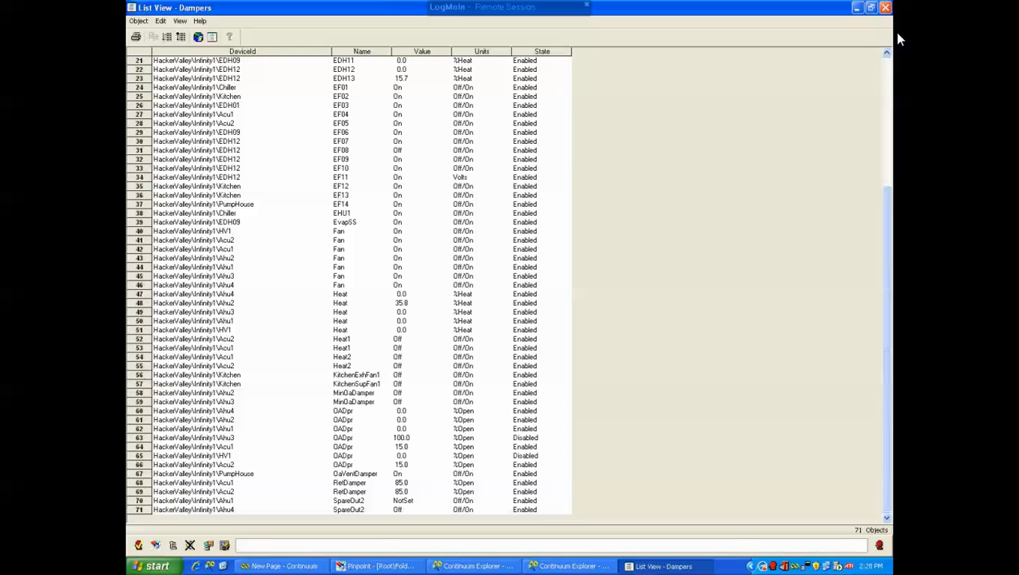
{"action": "left_click", "coordinate": [885, 7]}
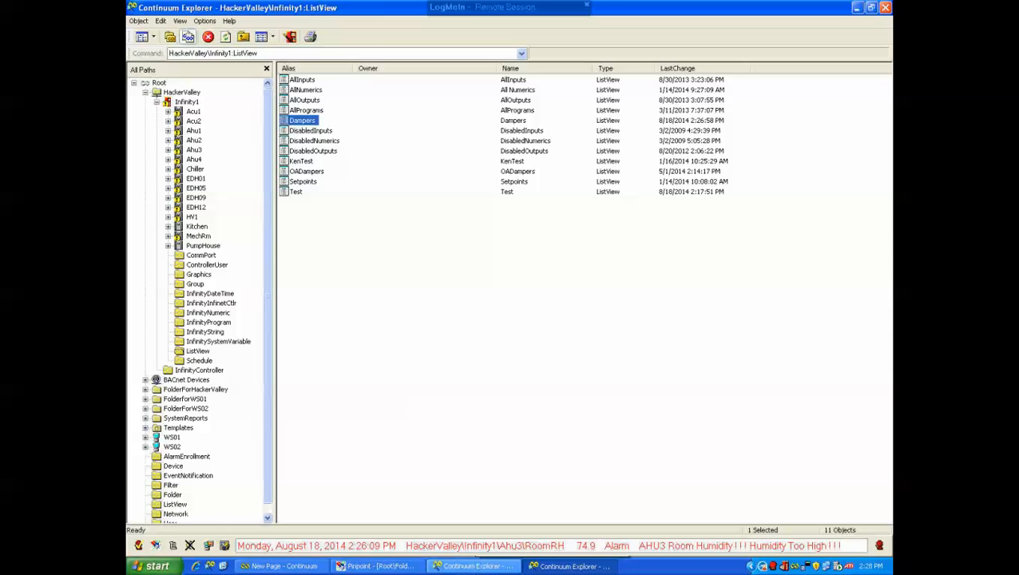
{"action": "left_click", "coordinate": [480, 570]}
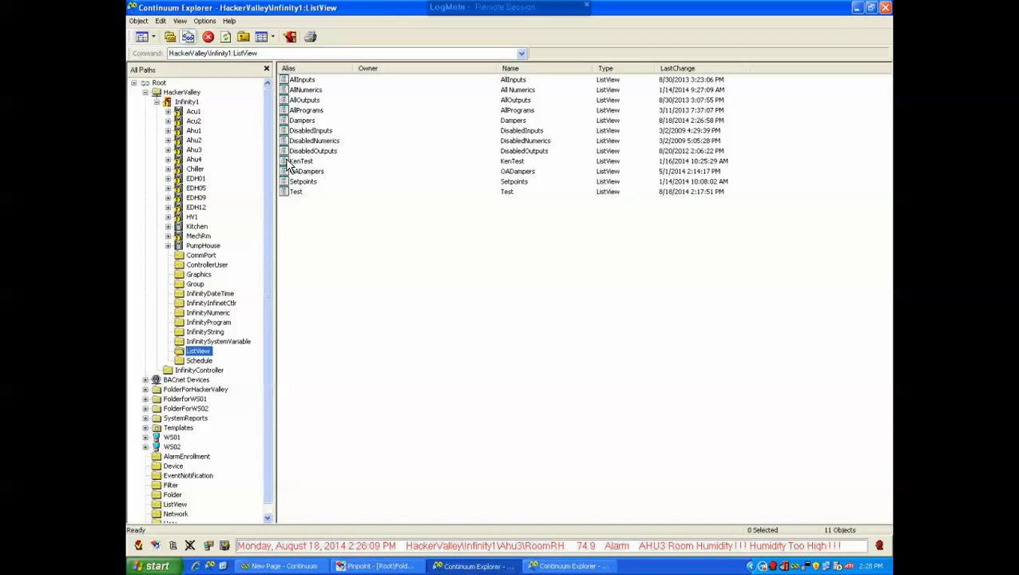
{"action": "left_click", "coordinate": [582, 568]}
{"action": "left_click", "coordinate": [475, 568]}
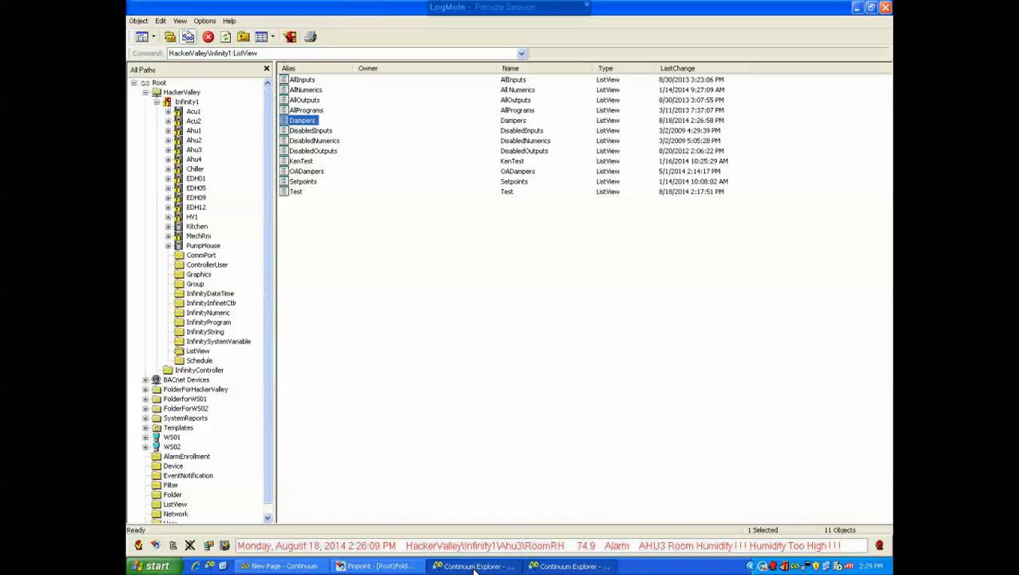
Open the Dampers list view for editing and review its column settings
{"action": "left_click", "coordinate": [308, 122]}
{"action": "right_click", "coordinate": [310, 126]}
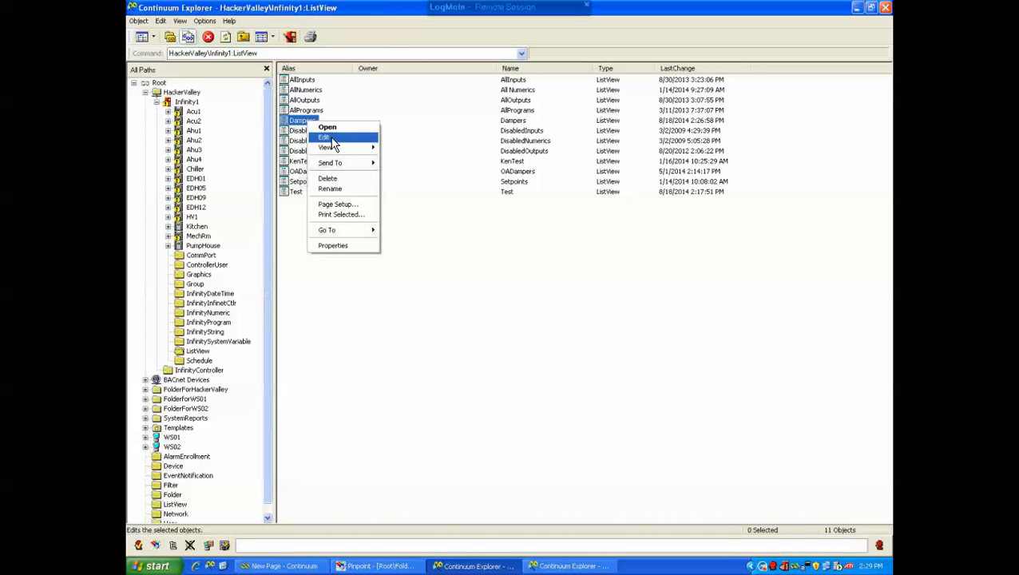
{"action": "left_click", "coordinate": [327, 138]}
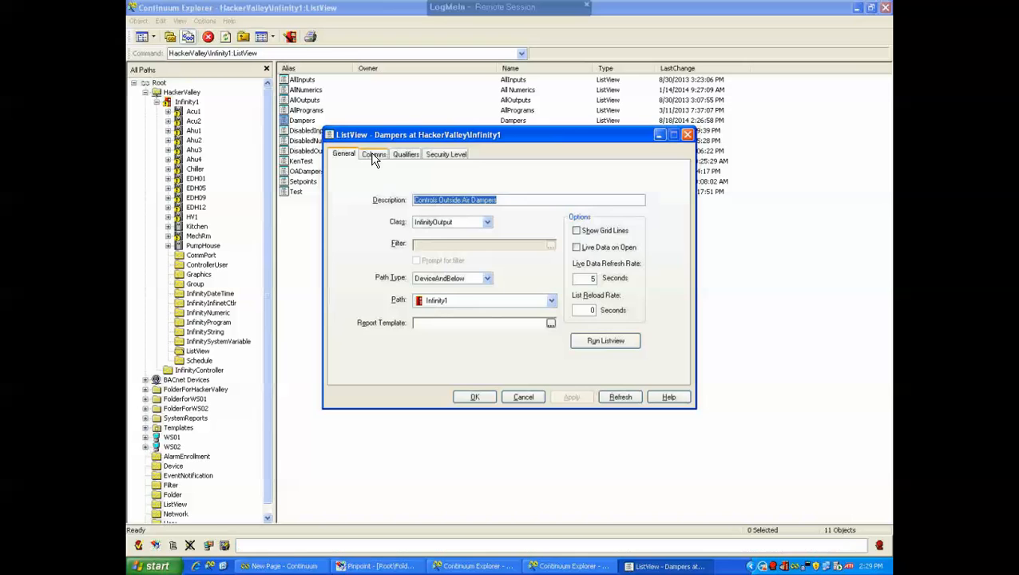
{"action": "left_click", "coordinate": [374, 154]}
{"action": "left_click_drag", "start_coordinate": [577, 301], "coordinate": [651, 304]}
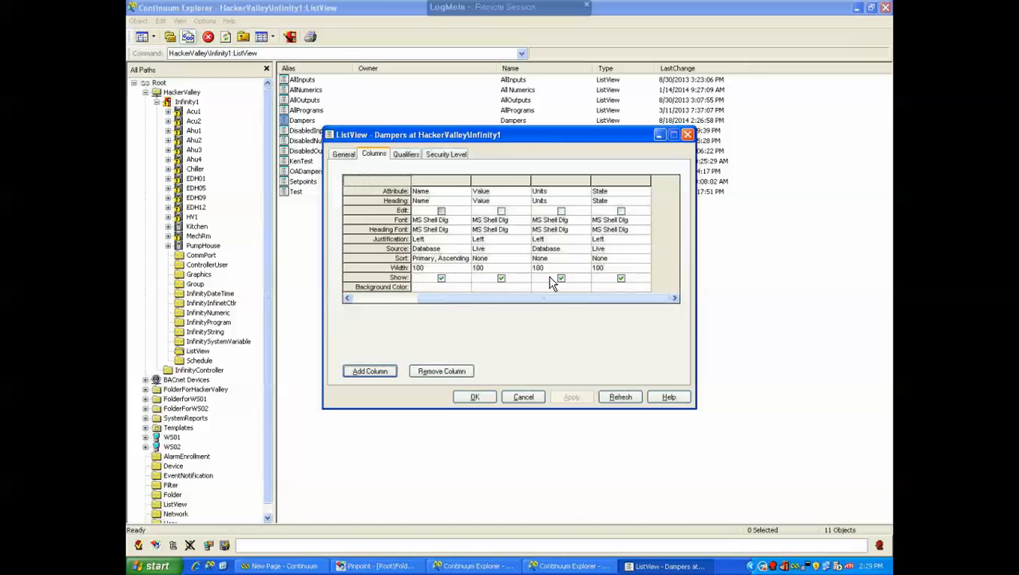
Start a database qualifier query with attribute Name and operator is
{"action": "left_click", "coordinate": [407, 157]}
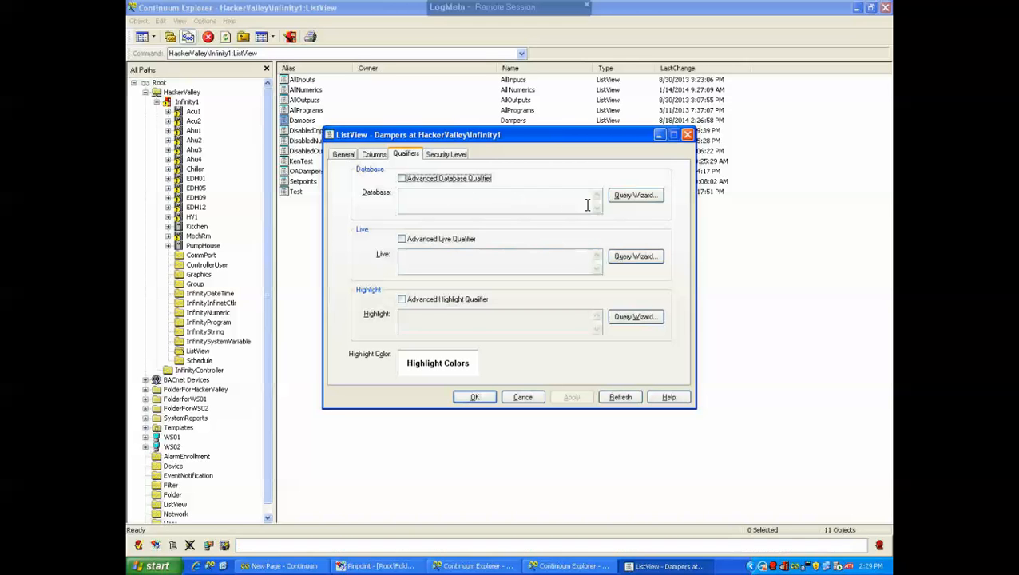
{"action": "left_click", "coordinate": [636, 199]}
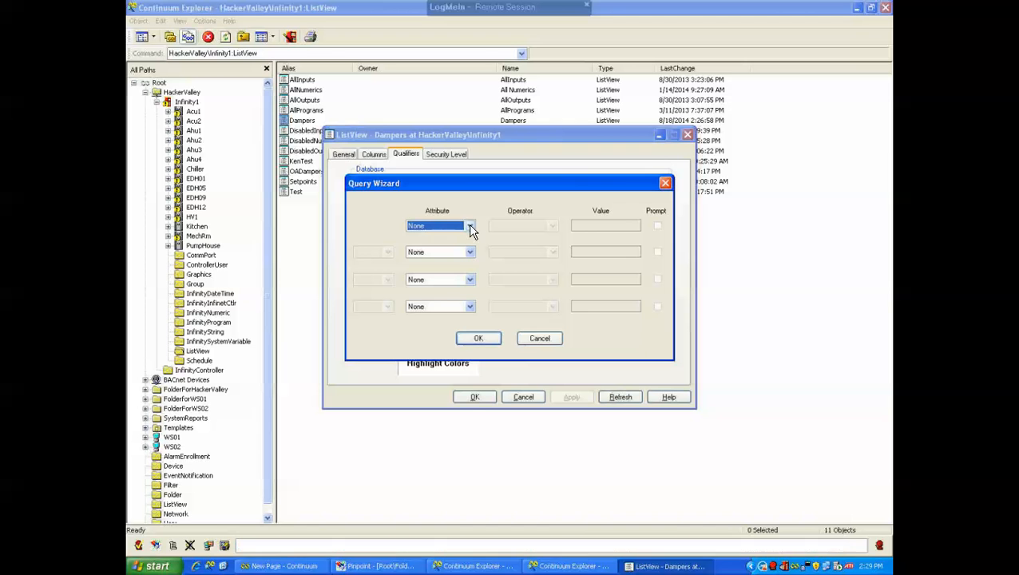
{"action": "left_click", "coordinate": [469, 227]}
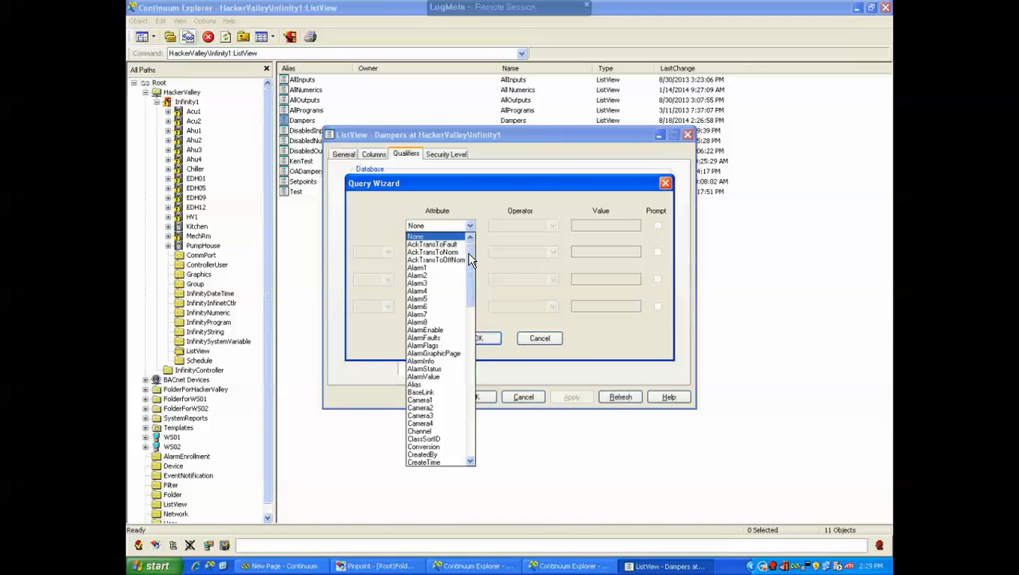
{"action": "left_click_drag", "start_coordinate": [467, 255], "coordinate": [468, 342]}
{"action": "left_click", "coordinate": [422, 393]}
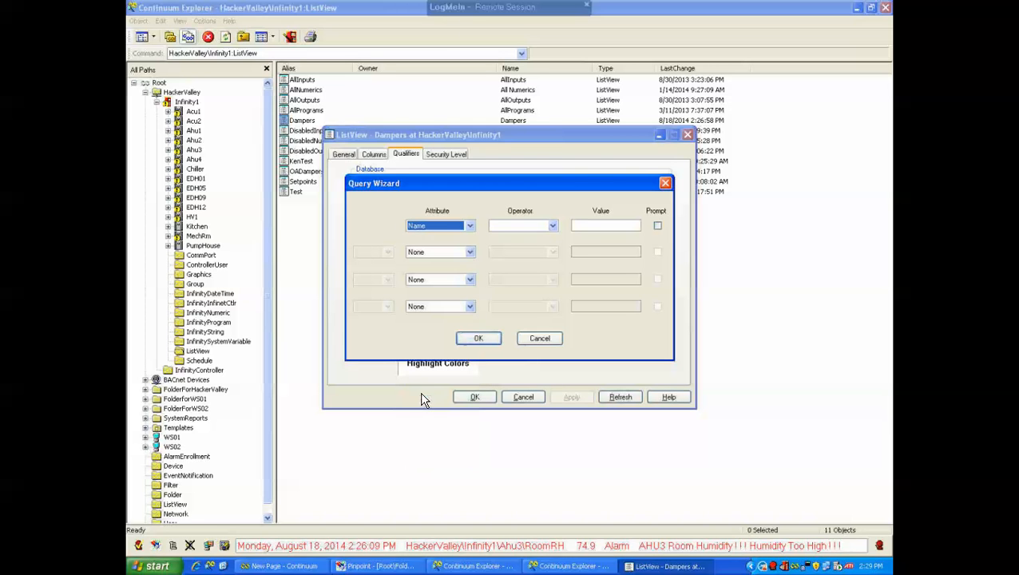
{"action": "left_click", "coordinate": [553, 227]}
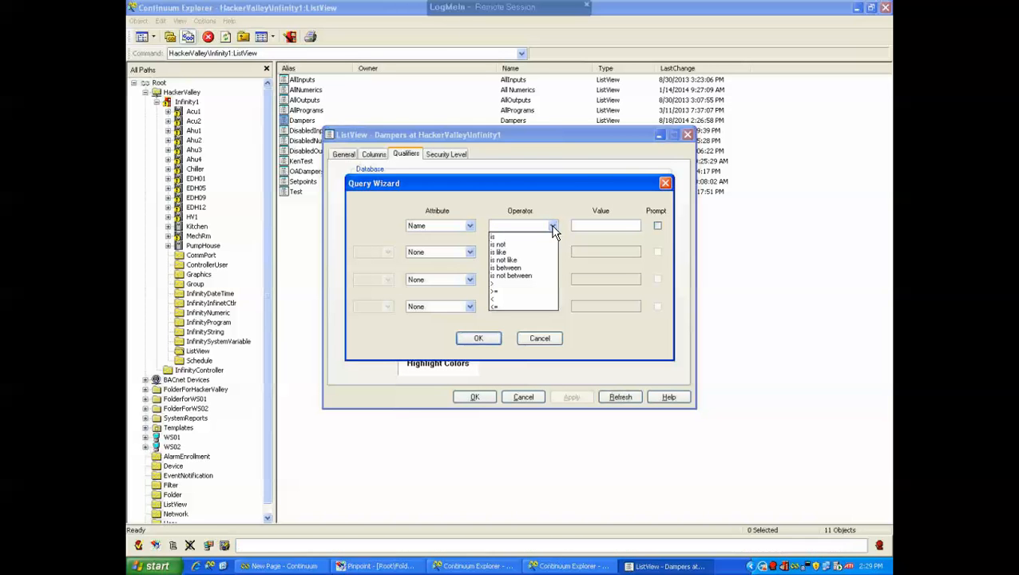
{"action": "left_click", "coordinate": [496, 237]}
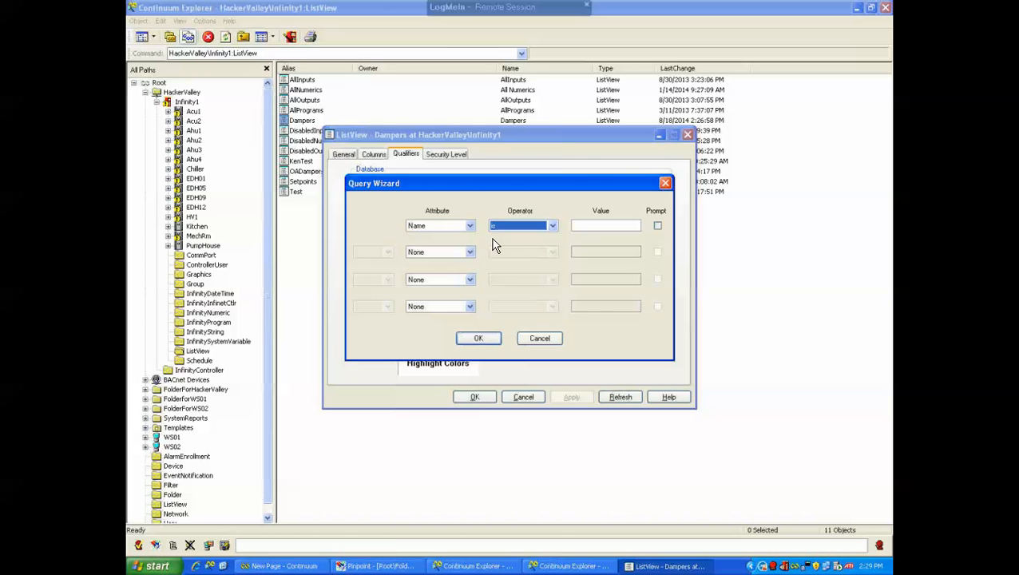
{"action": "left_click", "coordinate": [631, 226]}
Check the output point names in Ahu3's InfinityOutput folder
{"action": "left_click", "coordinate": [167, 149]}
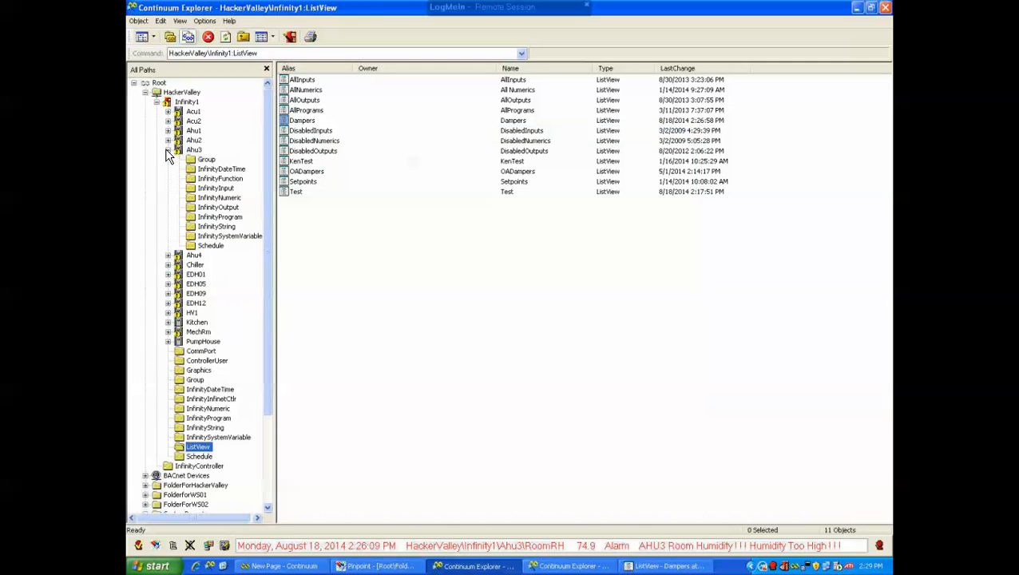
{"action": "left_click", "coordinate": [218, 207]}
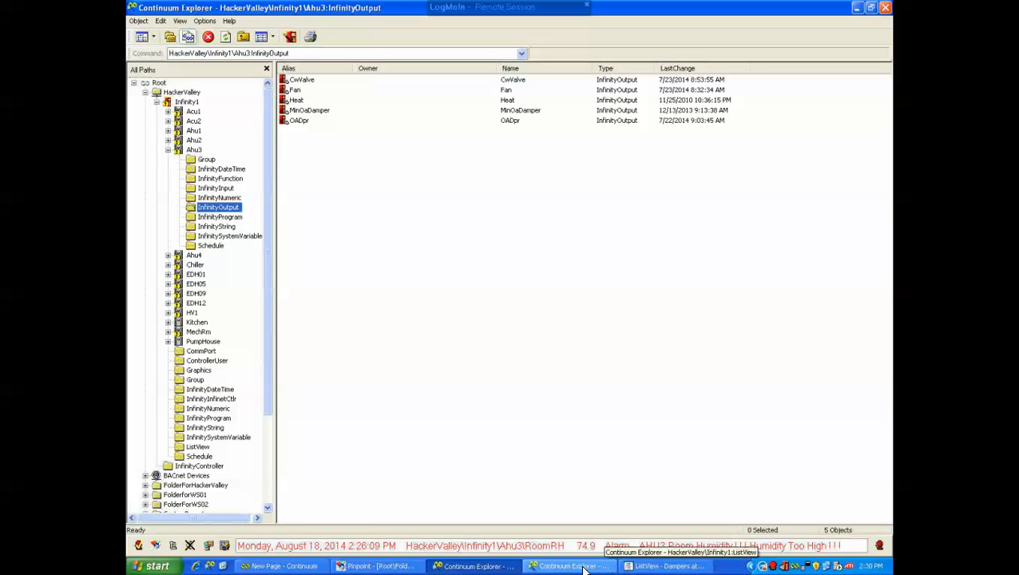
{"action": "left_click", "coordinate": [636, 567]}
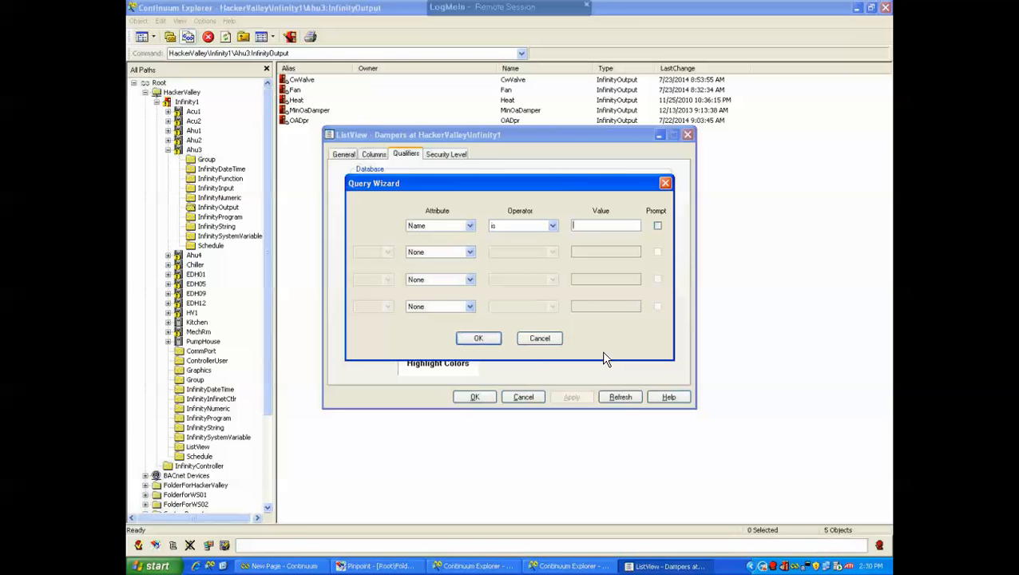
Set the qualifier value to oadpr, then apply and save the list view settings
{"action": "type", "text": "oadpr"}
{"action": "left_click", "coordinate": [479, 338]}
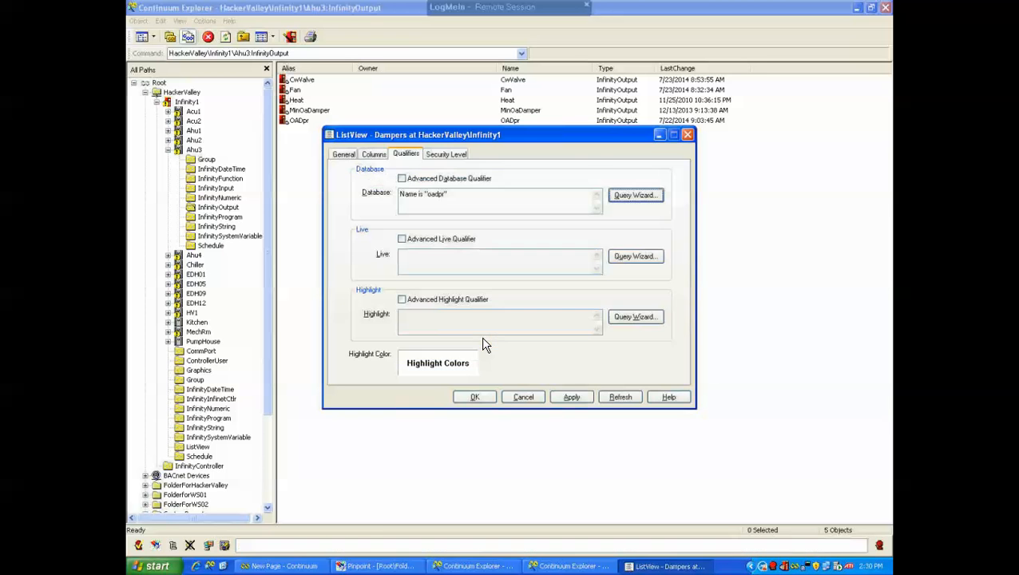
{"action": "left_click", "coordinate": [570, 399]}
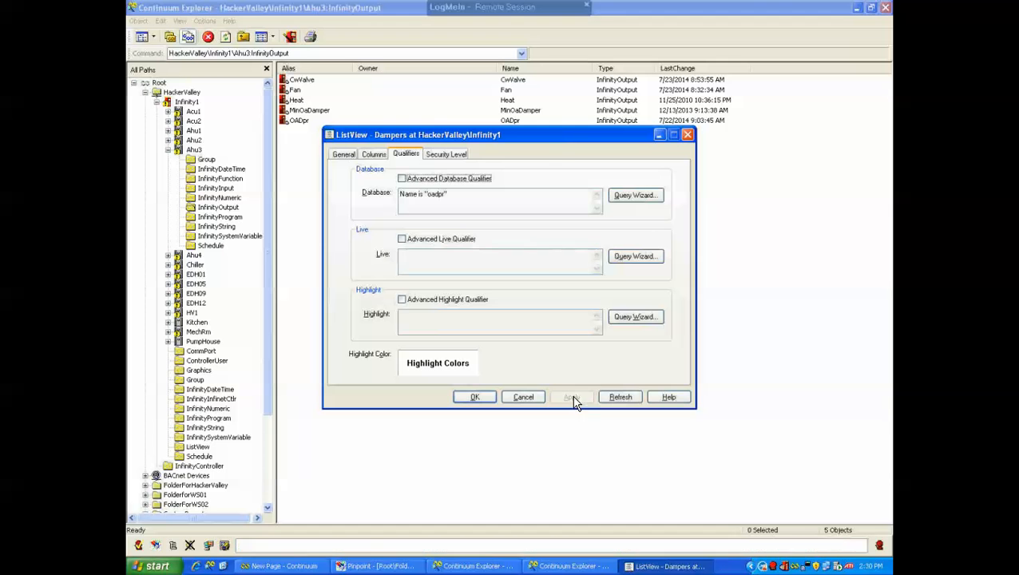
{"action": "left_click", "coordinate": [479, 398]}
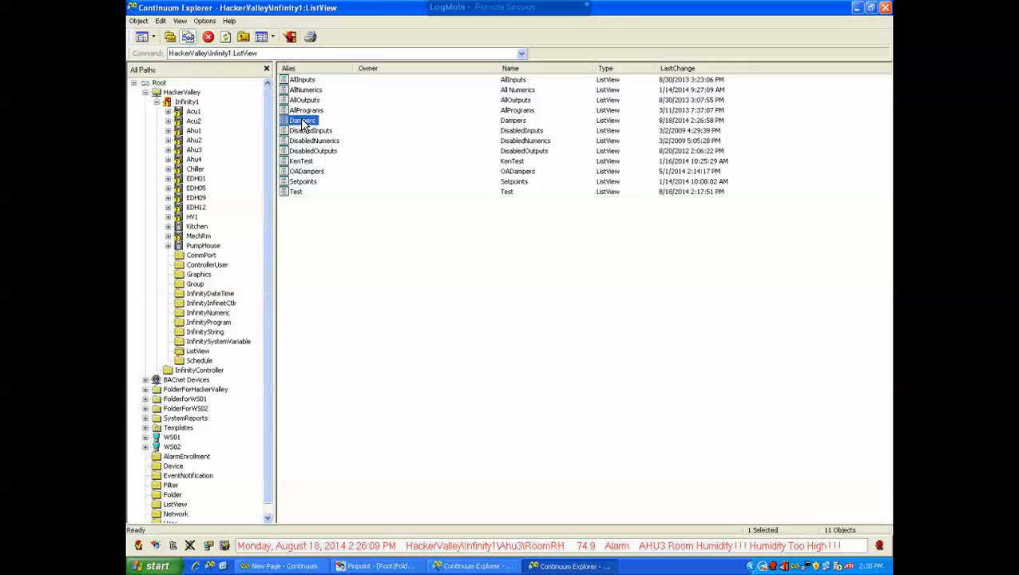
Run the Dampers list view and select its first four rows
{"action": "double_click", "coordinate": [299, 123]}
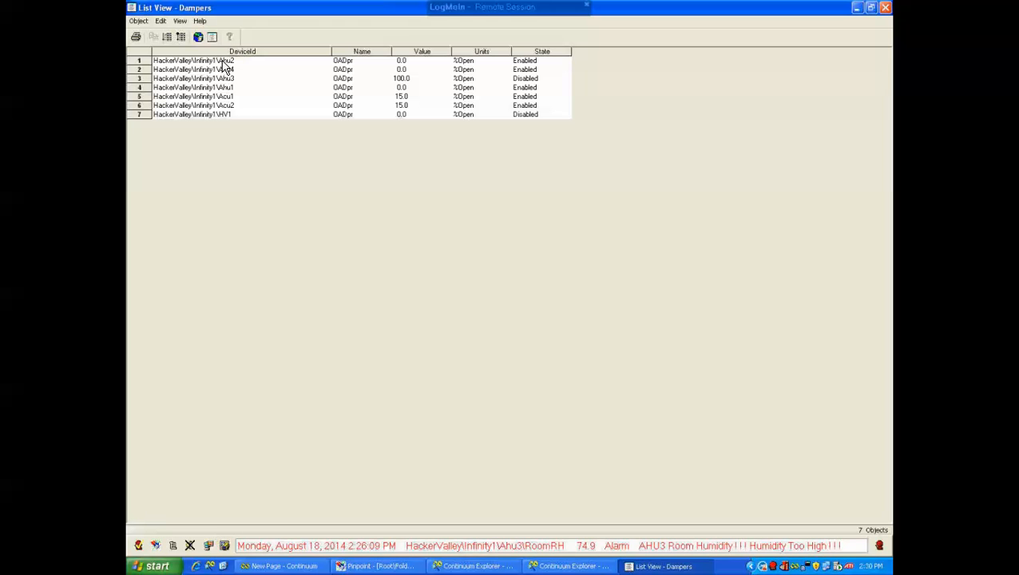
{"action": "left_click", "coordinate": [223, 63]}
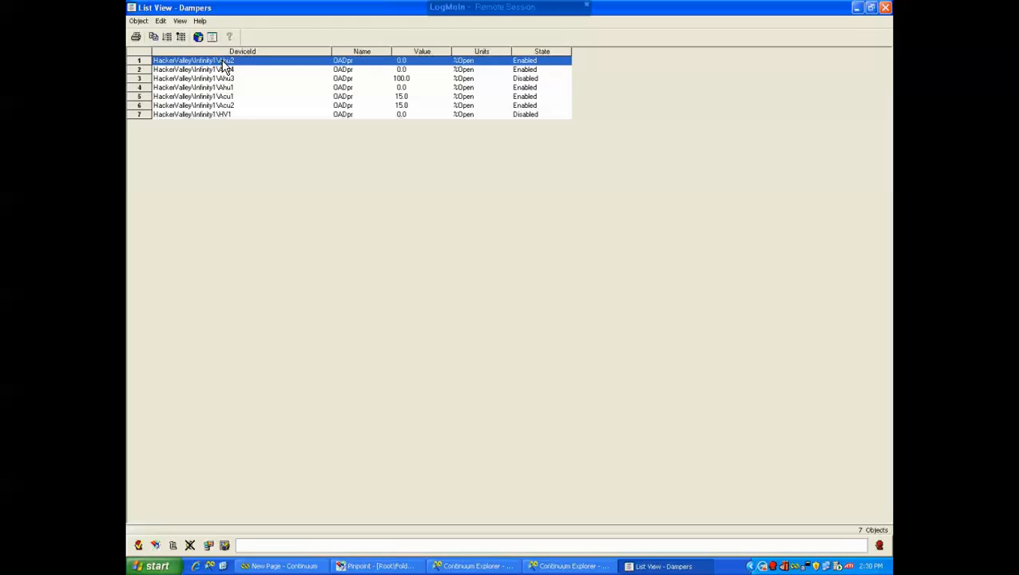
{"action": "left_click", "coordinate": [211, 115], "text": "shift"}
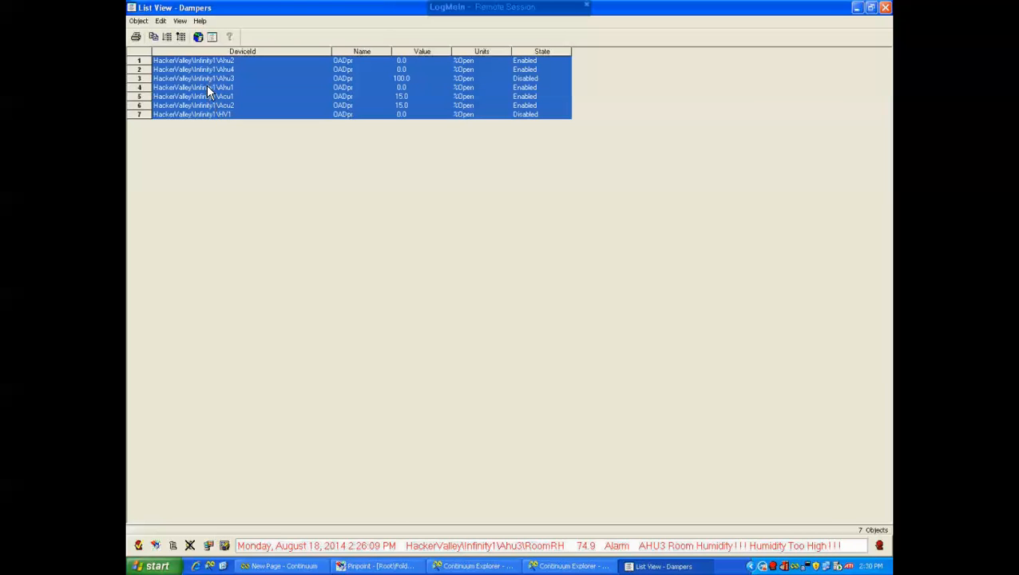
{"action": "left_click", "coordinate": [205, 88], "text": "shift"}
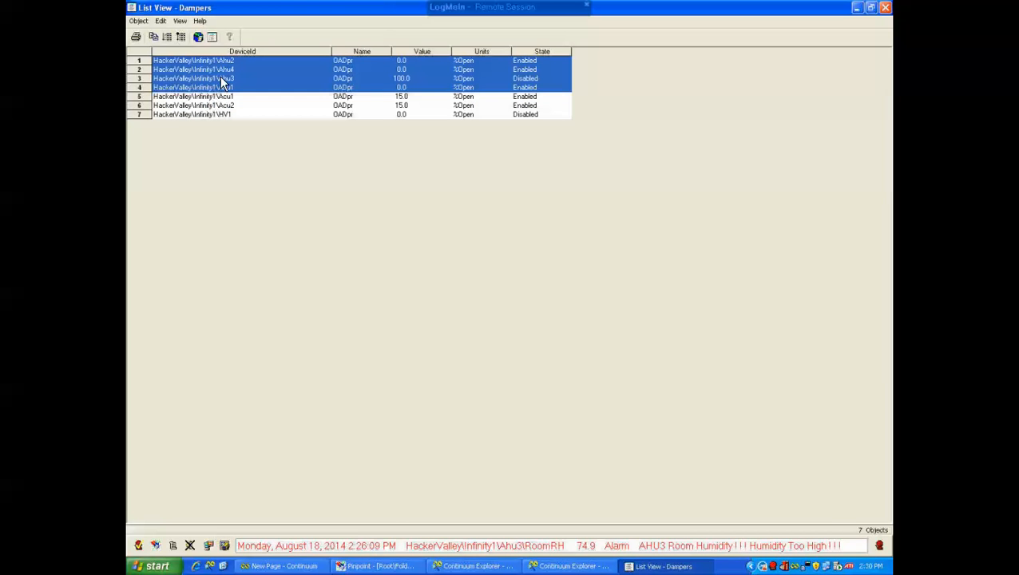
Select all seven damper points in the list and disable them
{"action": "left_click", "coordinate": [213, 115], "text": "shift"}
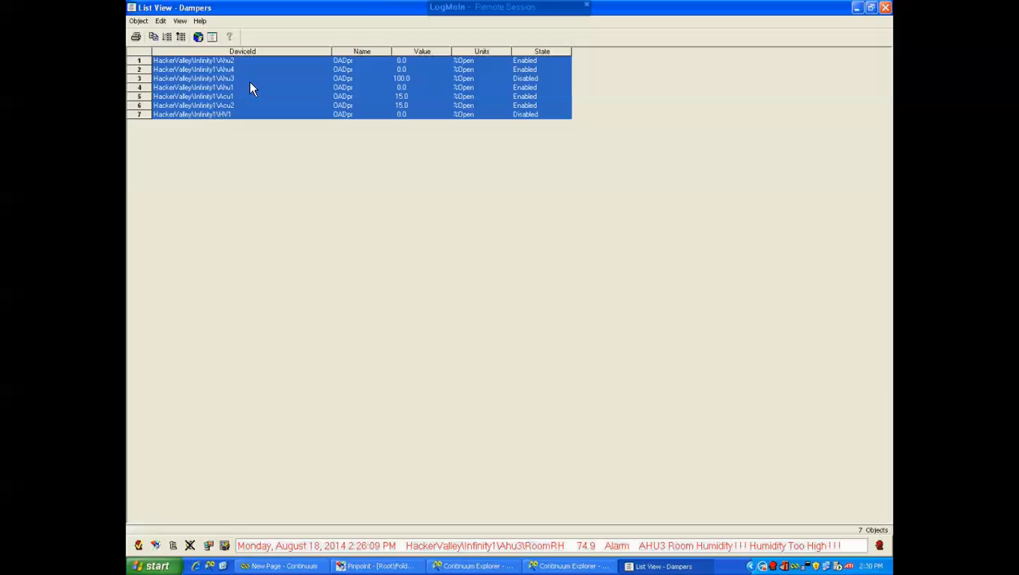
{"action": "right_click", "coordinate": [249, 83]}
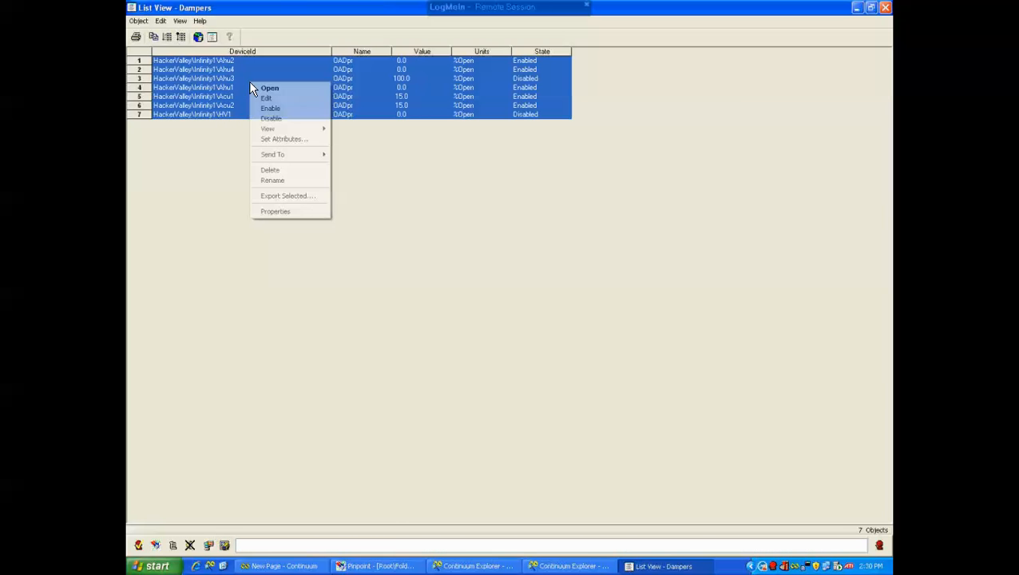
{"action": "left_click", "coordinate": [272, 120]}
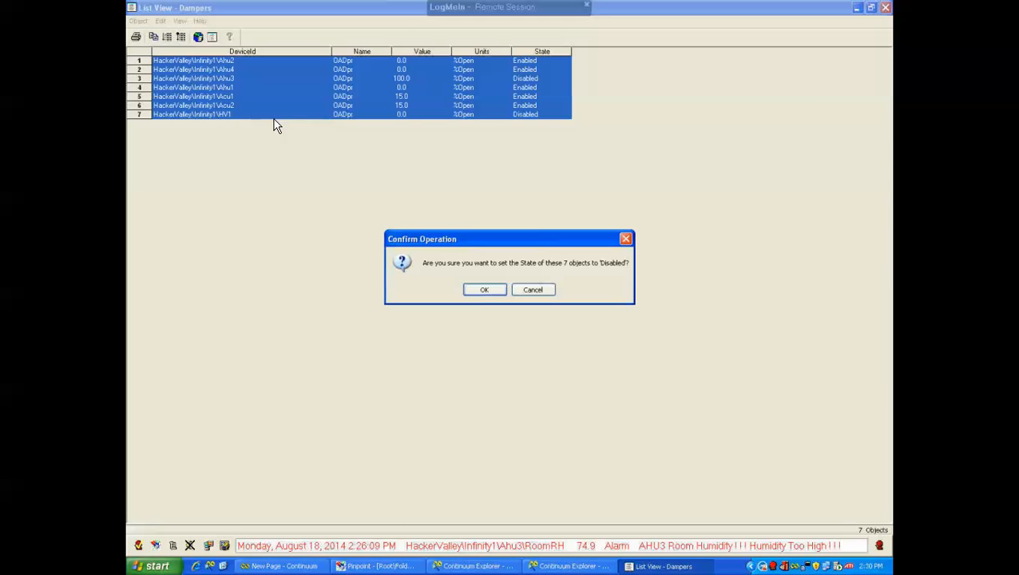
{"action": "left_click", "coordinate": [491, 292]}
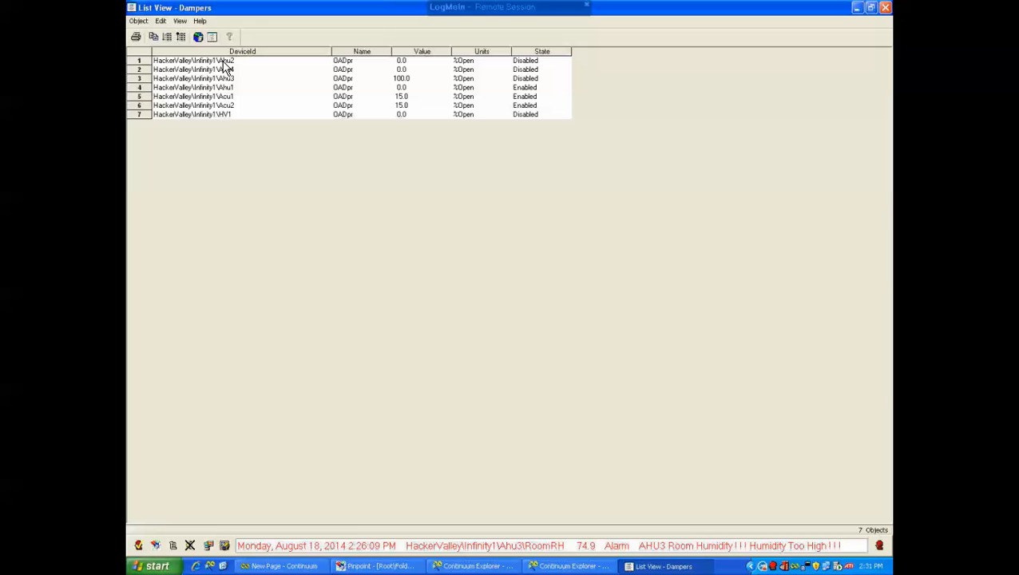
Select all seven points again and set their Value attribute to 05 for the whole group
{"action": "left_click_drag", "start_coordinate": [224, 62], "coordinate": [222, 117]}
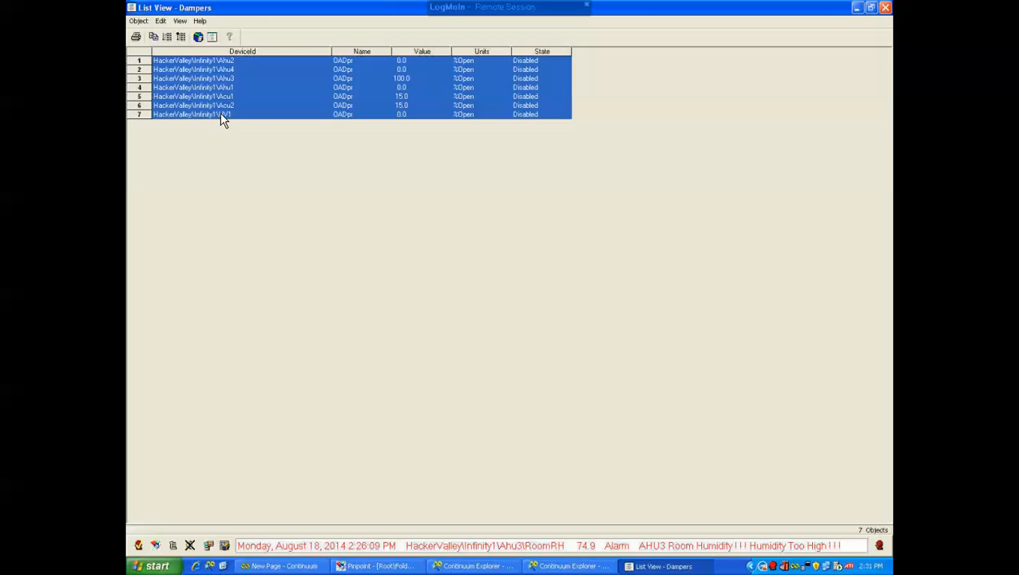
{"action": "right_click", "coordinate": [263, 94]}
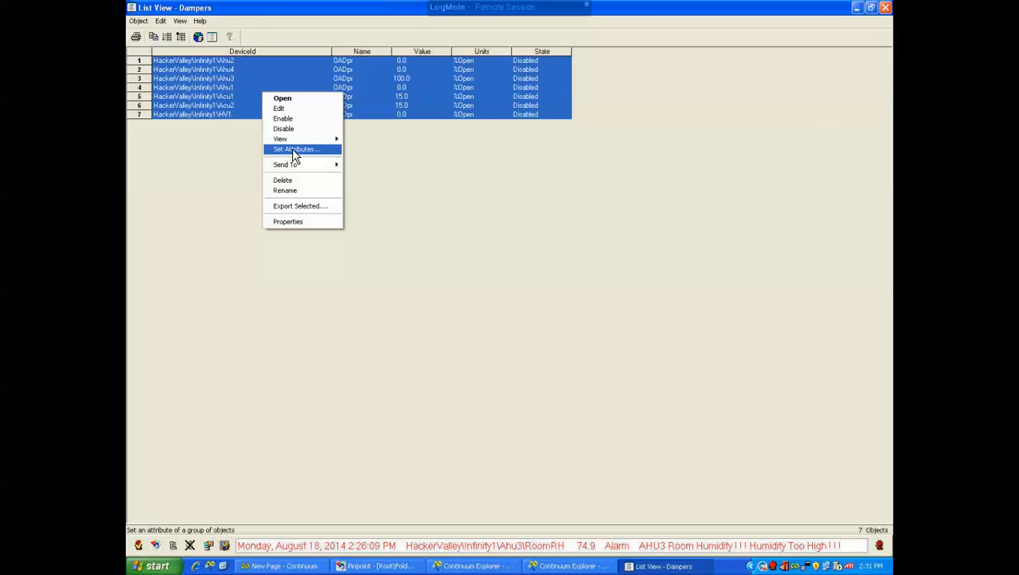
{"action": "left_click", "coordinate": [247, 85]}
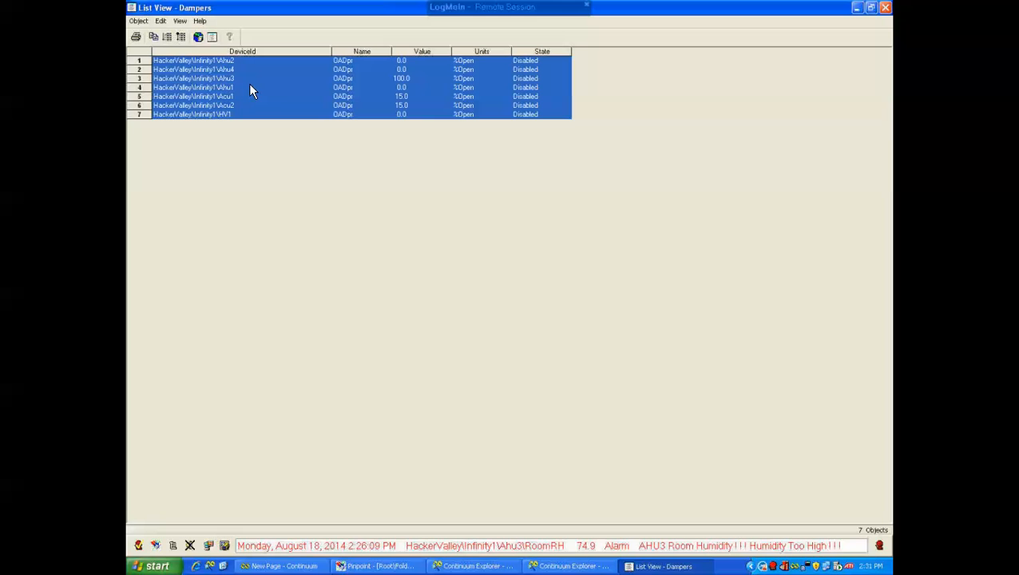
{"action": "right_click", "coordinate": [257, 84]}
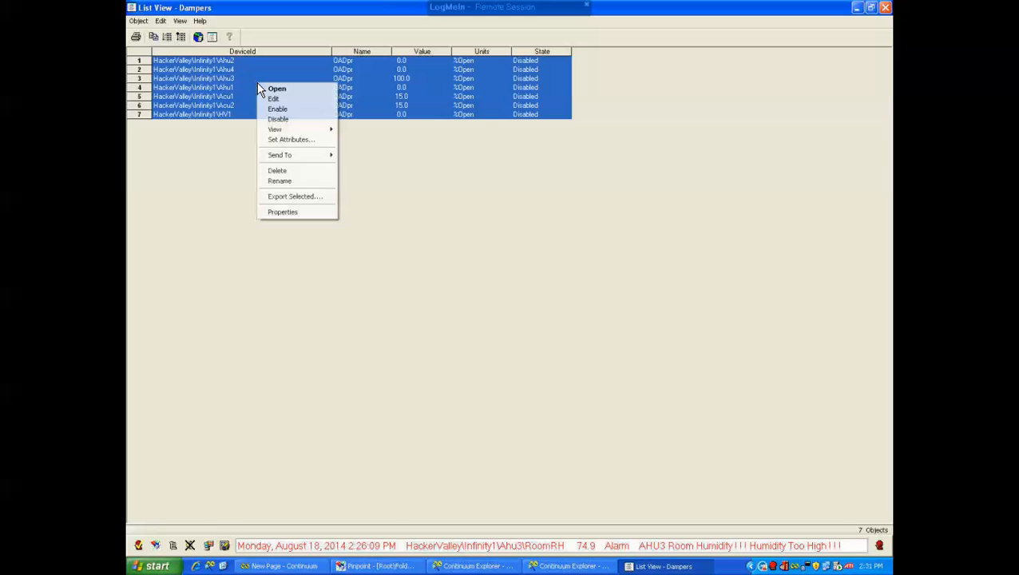
{"action": "left_click", "coordinate": [286, 140]}
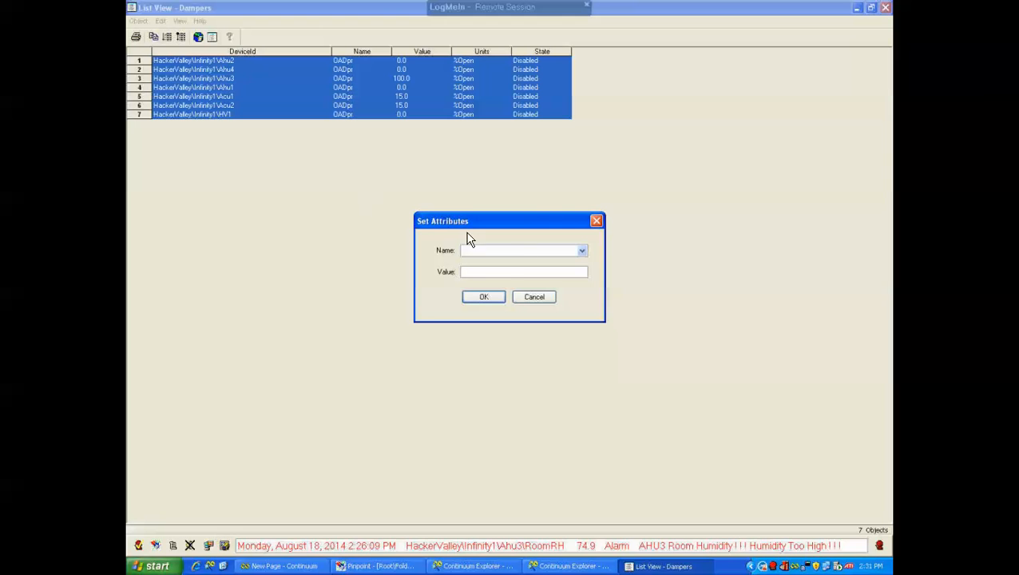
{"action": "left_click", "coordinate": [584, 252]}
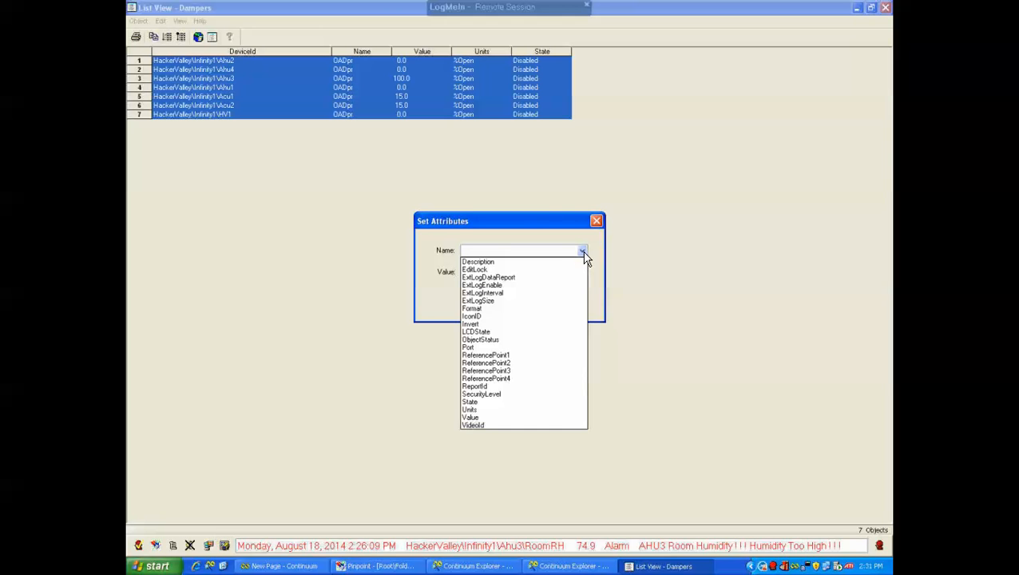
{"action": "left_click", "coordinate": [480, 418]}
{"action": "left_click", "coordinate": [490, 271]}
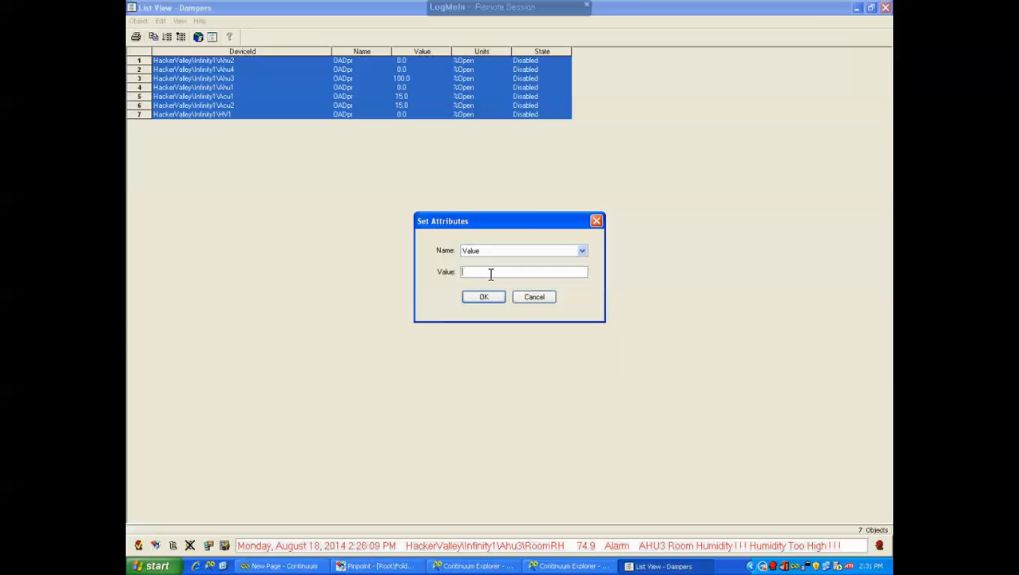
{"action": "type", "text": "05"}
{"action": "left_click", "coordinate": [484, 297]}
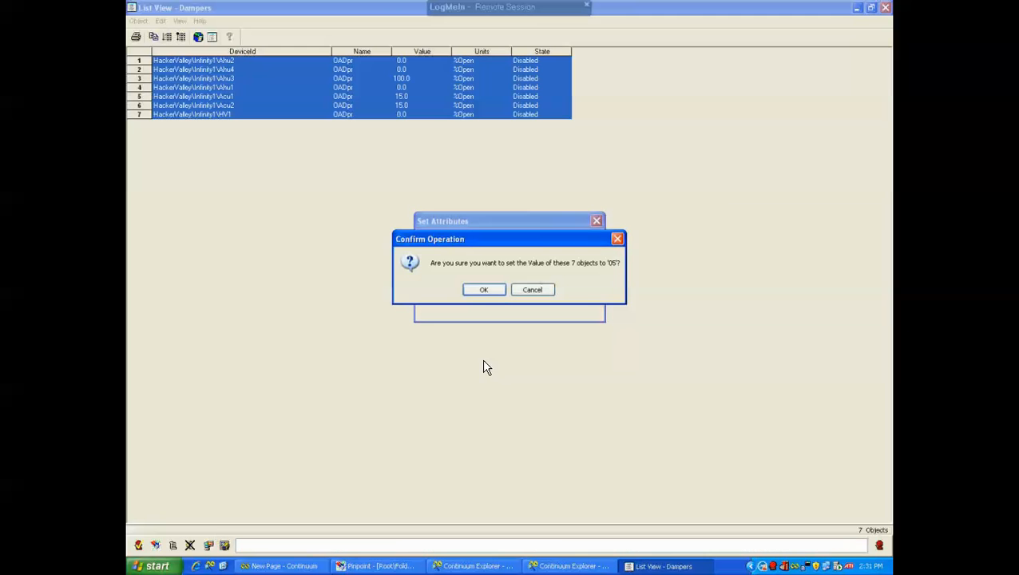
{"action": "left_click", "coordinate": [492, 291]}
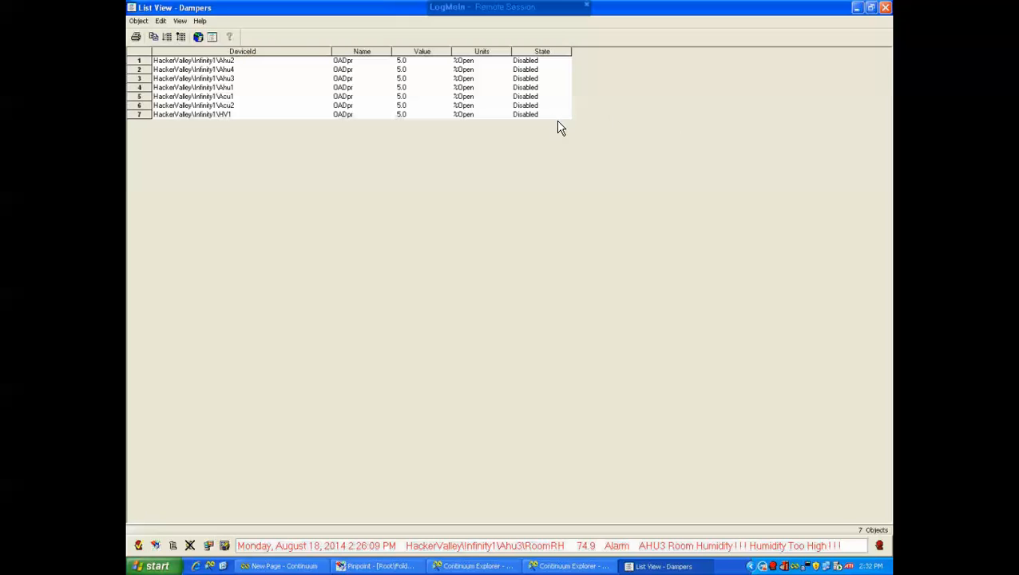
Close the list view window and open the Dampers list view's properties for editing
{"action": "left_click", "coordinate": [885, 10]}
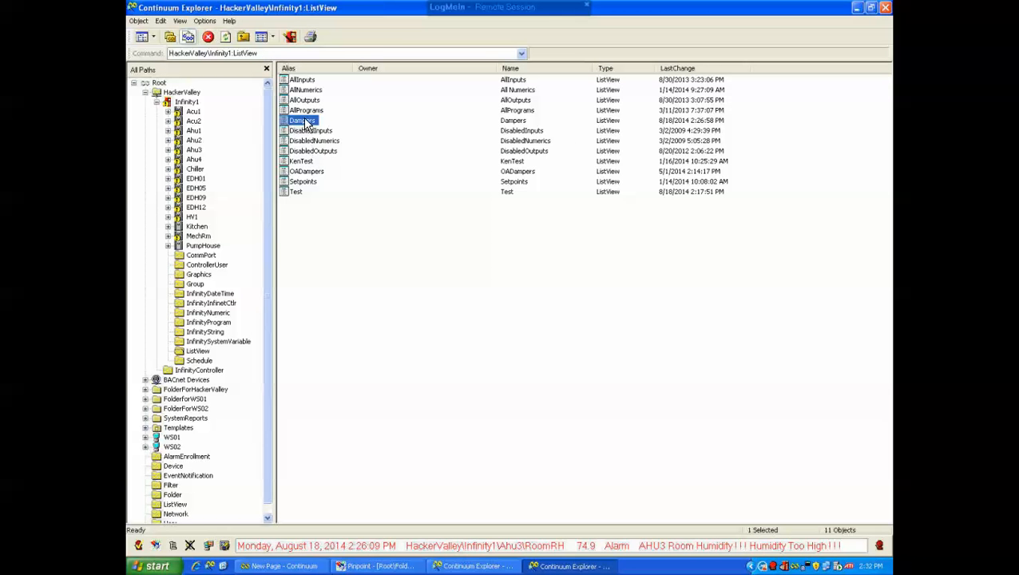
{"action": "double_click", "coordinate": [489, 548]}
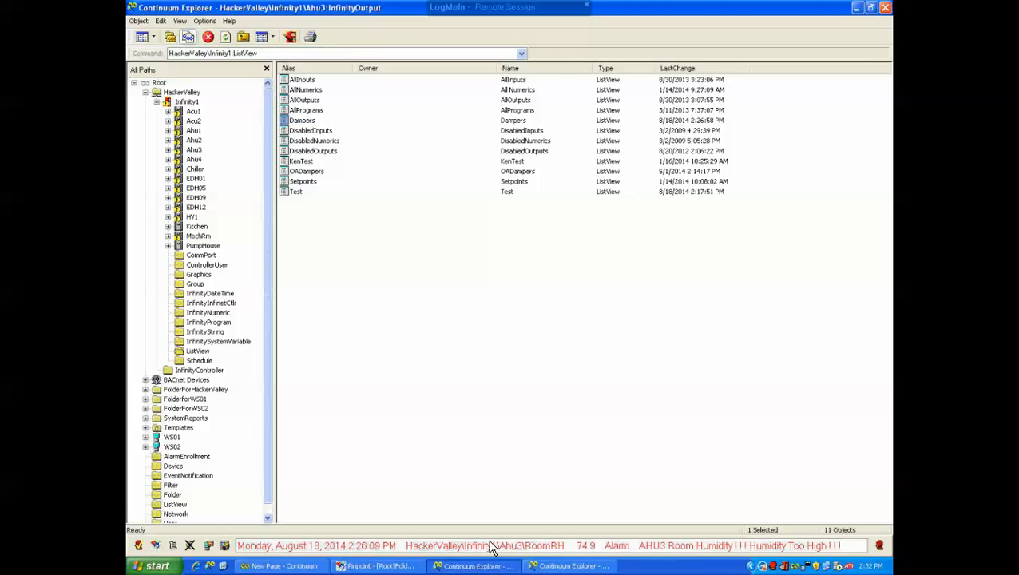
{"action": "left_click", "coordinate": [565, 566]}
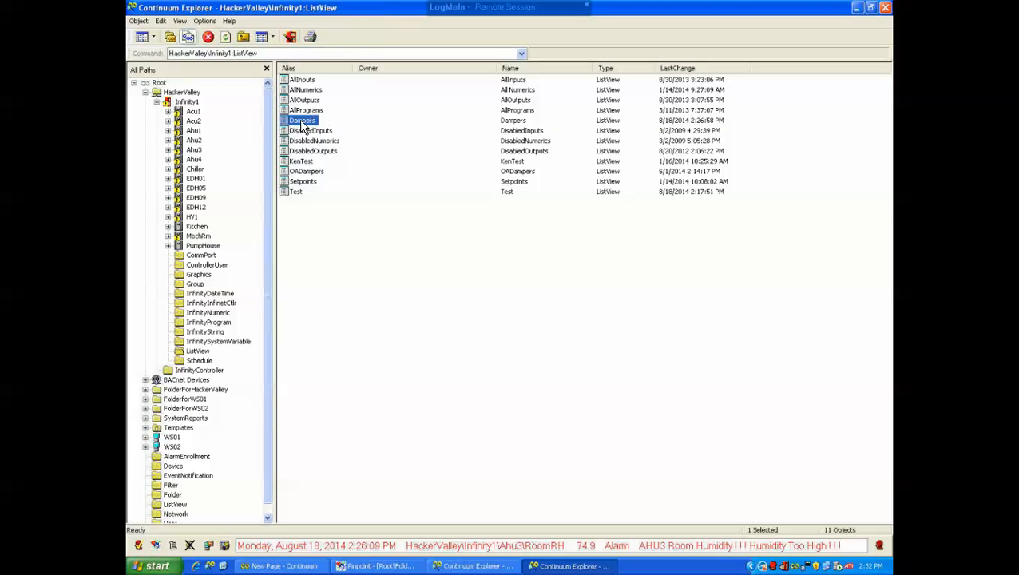
{"action": "right_click", "coordinate": [302, 121]}
{"action": "left_click", "coordinate": [320, 137]}
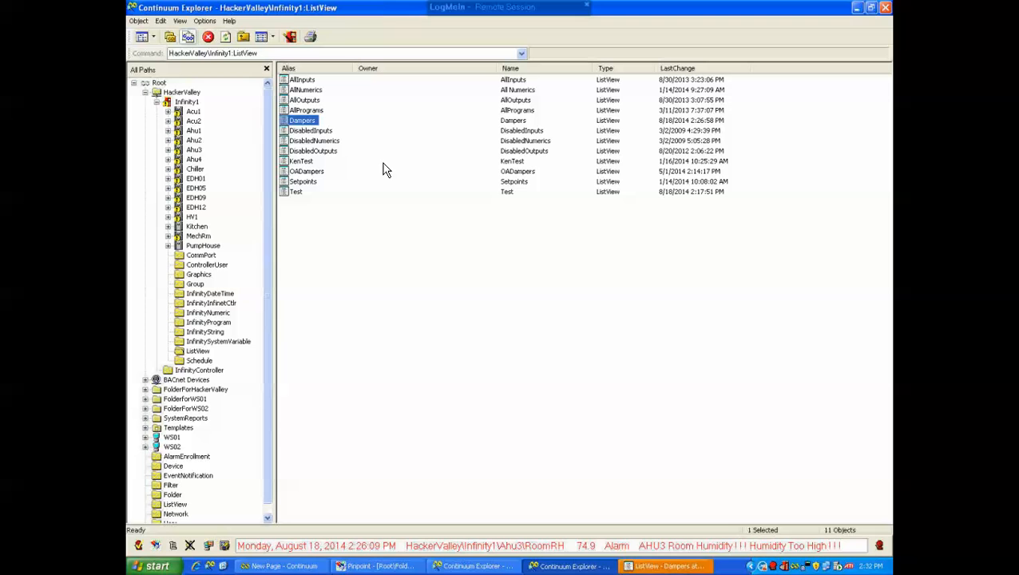
{"action": "left_click", "coordinate": [652, 568]}
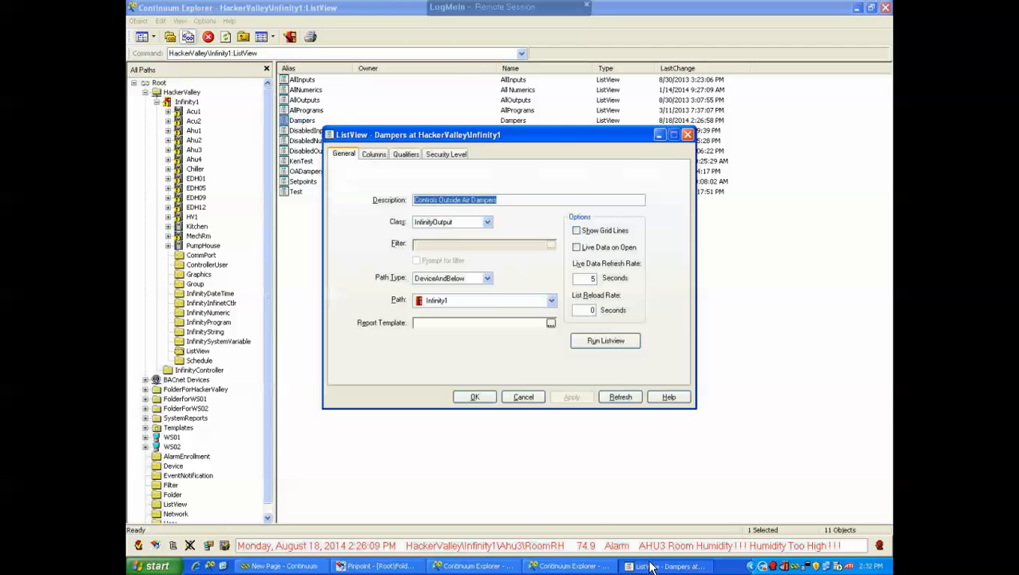
Create a highlight qualifier with attribute State, operator is, and value disabled
{"action": "left_click", "coordinate": [376, 158]}
{"action": "left_click", "coordinate": [406, 157]}
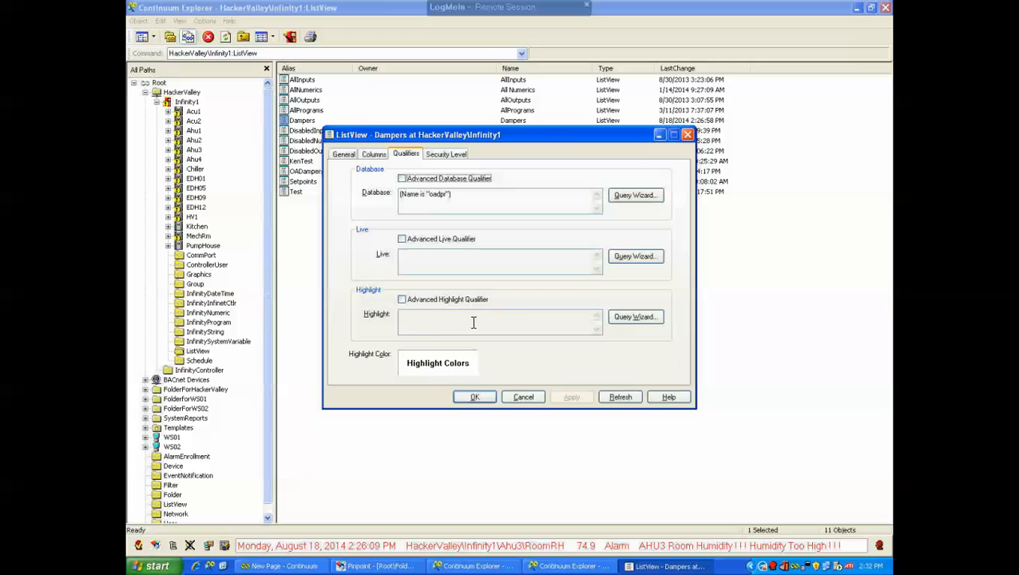
{"action": "left_click", "coordinate": [629, 316]}
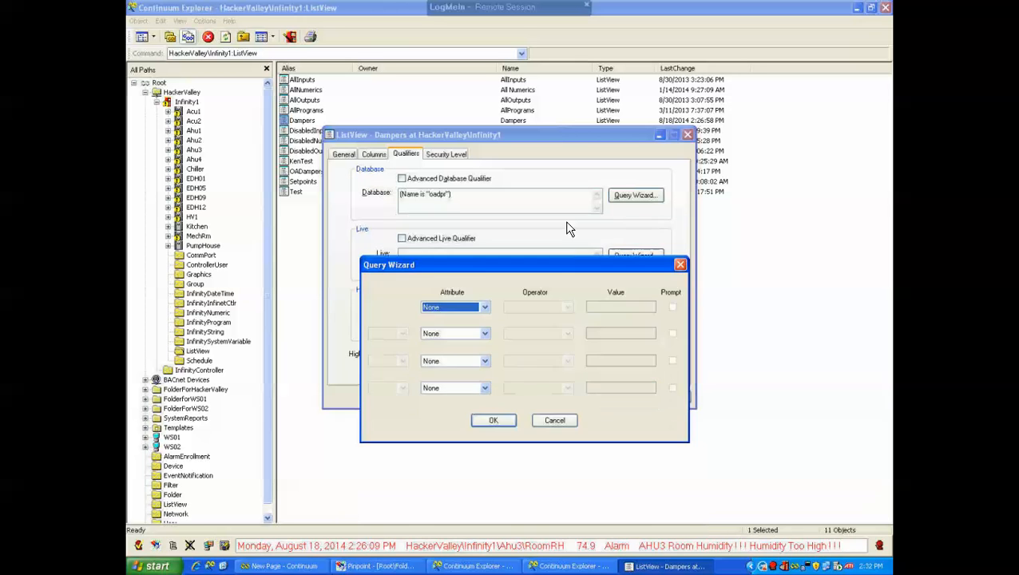
{"action": "left_click", "coordinate": [481, 266]}
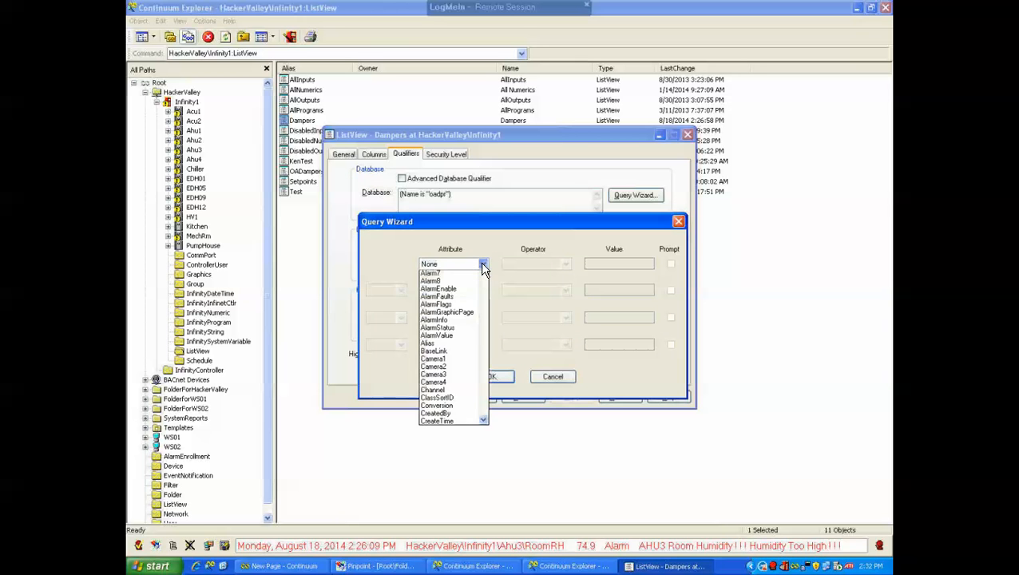
{"action": "left_click_drag", "start_coordinate": [485, 308], "coordinate": [491, 444]}
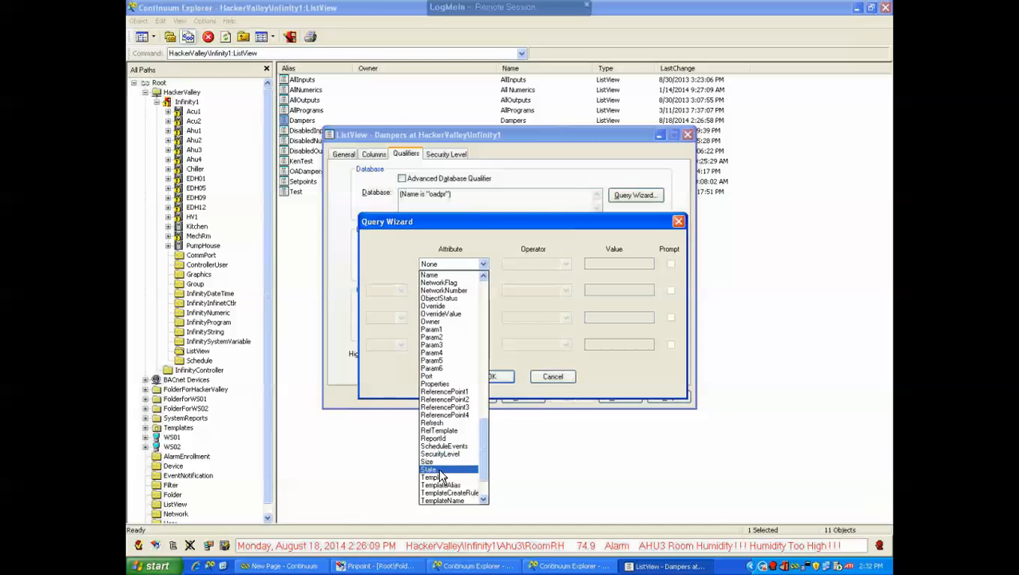
{"action": "left_click", "coordinate": [433, 470]}
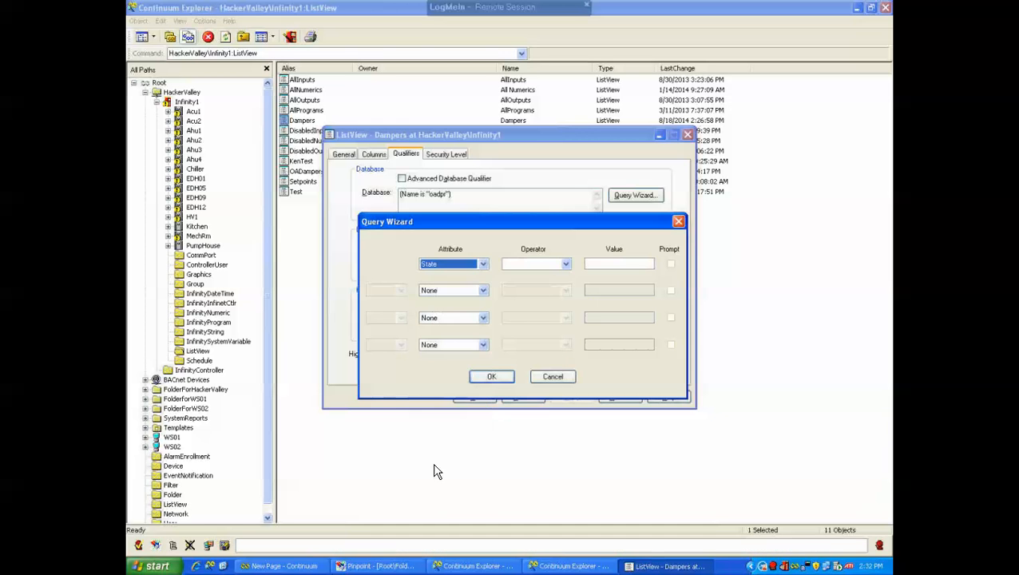
{"action": "left_click", "coordinate": [565, 264]}
{"action": "left_click", "coordinate": [518, 275]}
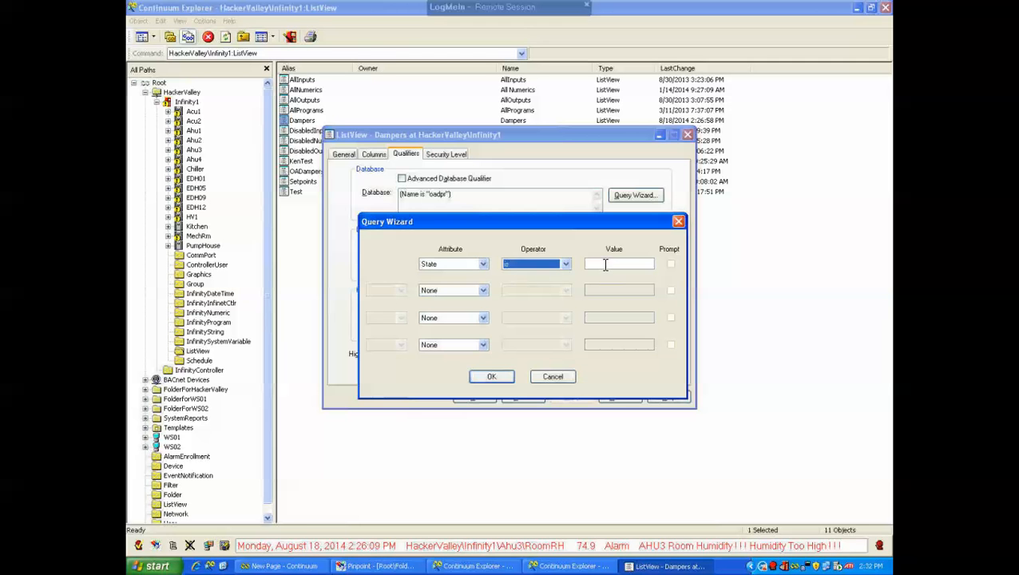
{"action": "left_click", "coordinate": [605, 264]}
{"action": "type", "text": "dd"}
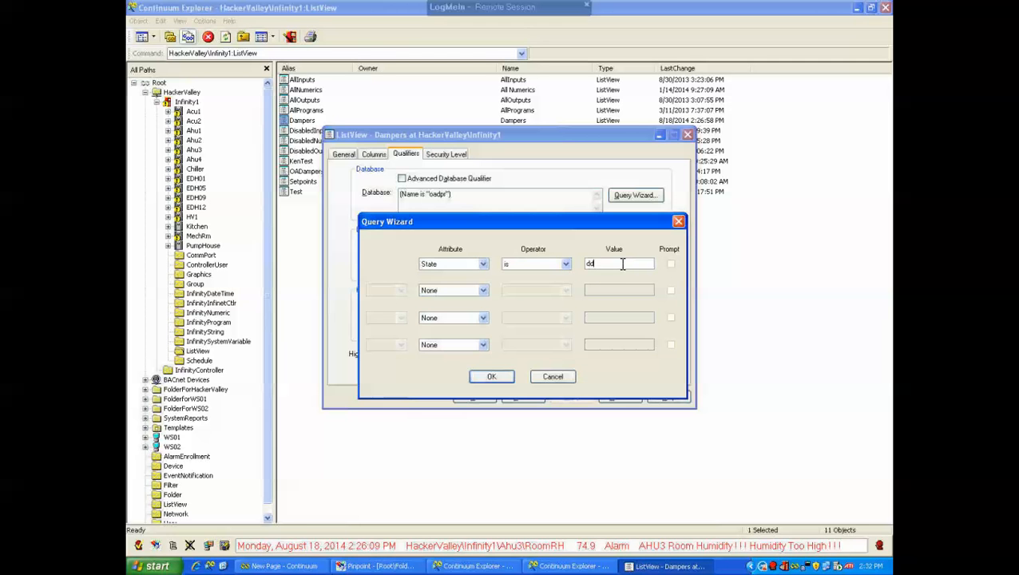
{"action": "type", "text": "isable"}
{"action": "left_click", "coordinate": [503, 379]}
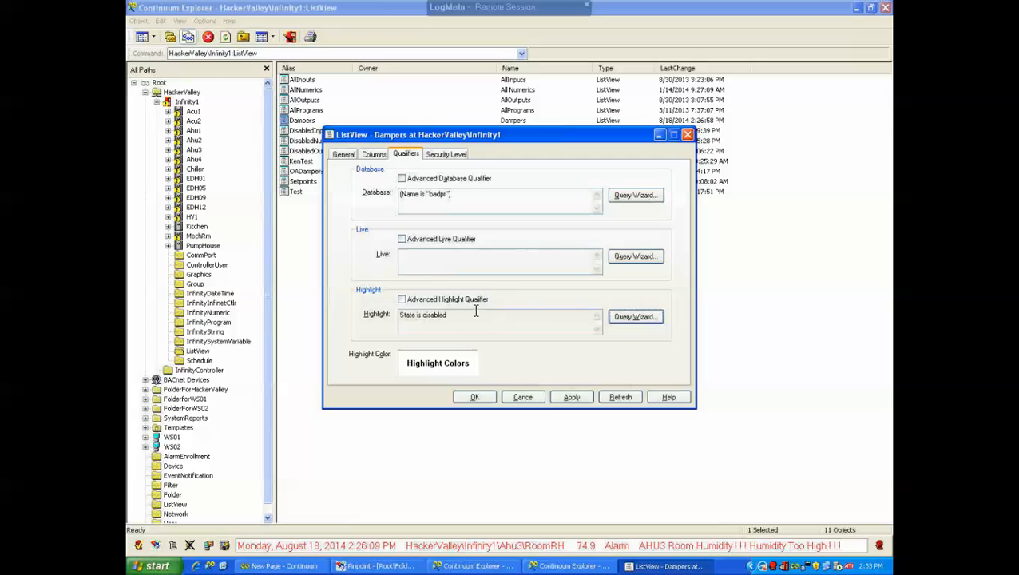
Set the highlight background color to yellow, then apply and save the list view settings
{"action": "left_click", "coordinate": [444, 357]}
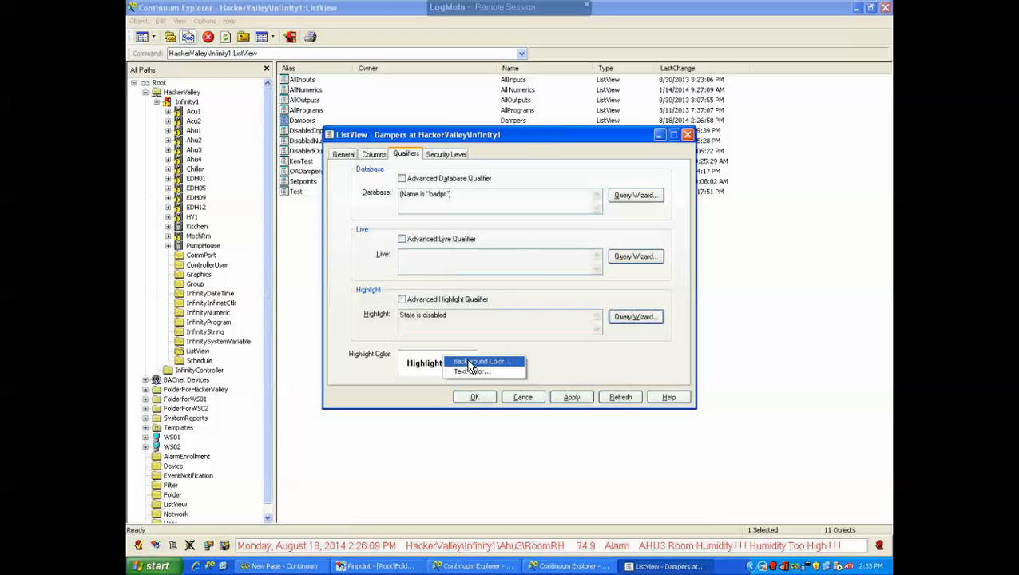
{"action": "left_click", "coordinate": [468, 362]}
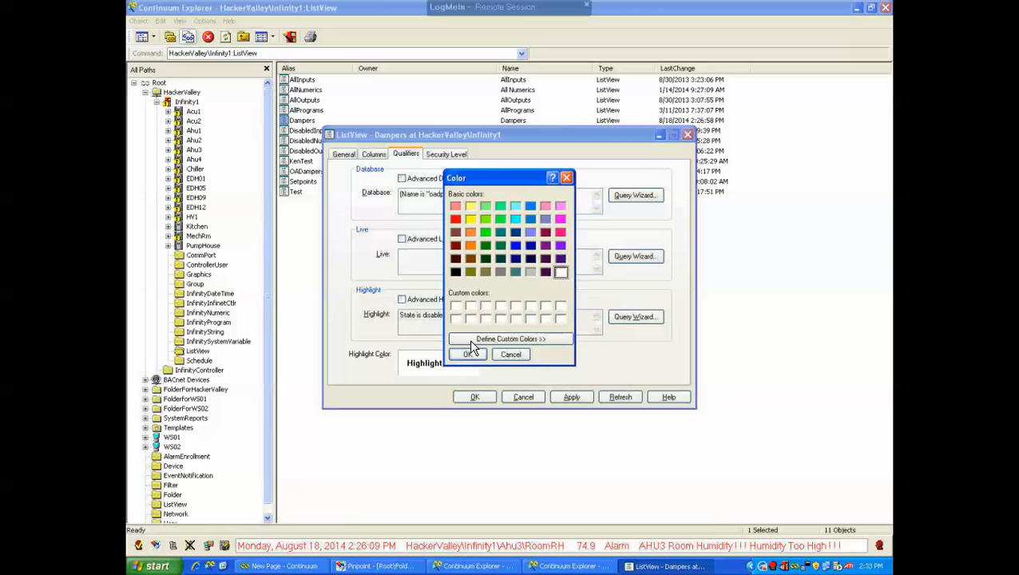
{"action": "left_click", "coordinate": [471, 206]}
{"action": "left_click", "coordinate": [467, 353]}
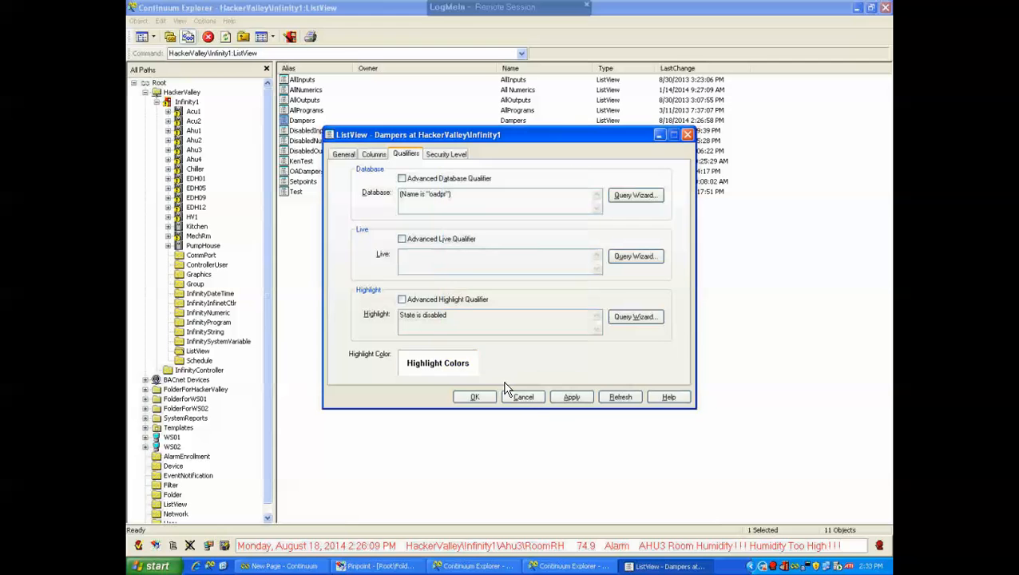
{"action": "left_click", "coordinate": [571, 397]}
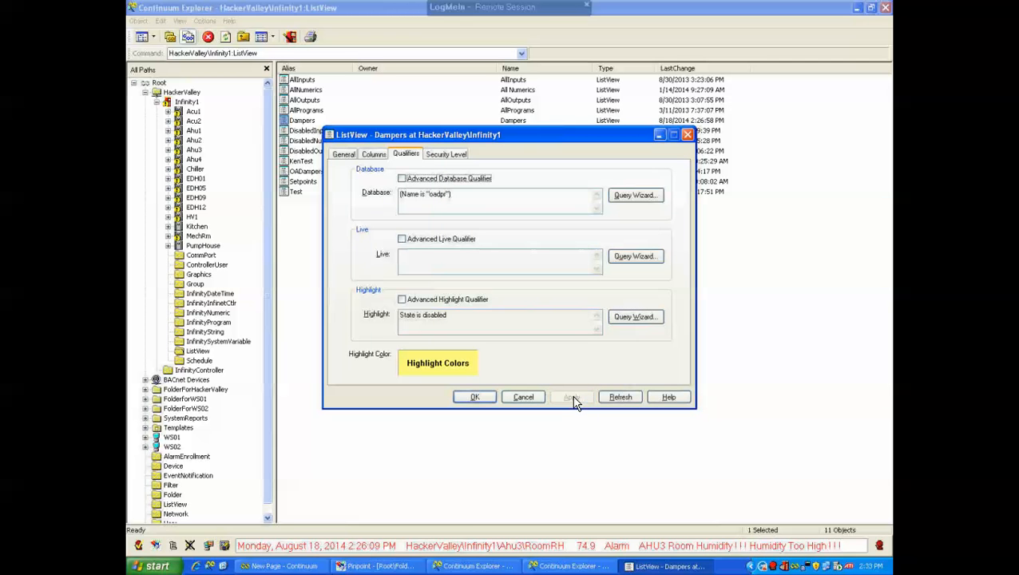
{"action": "left_click", "coordinate": [476, 397]}
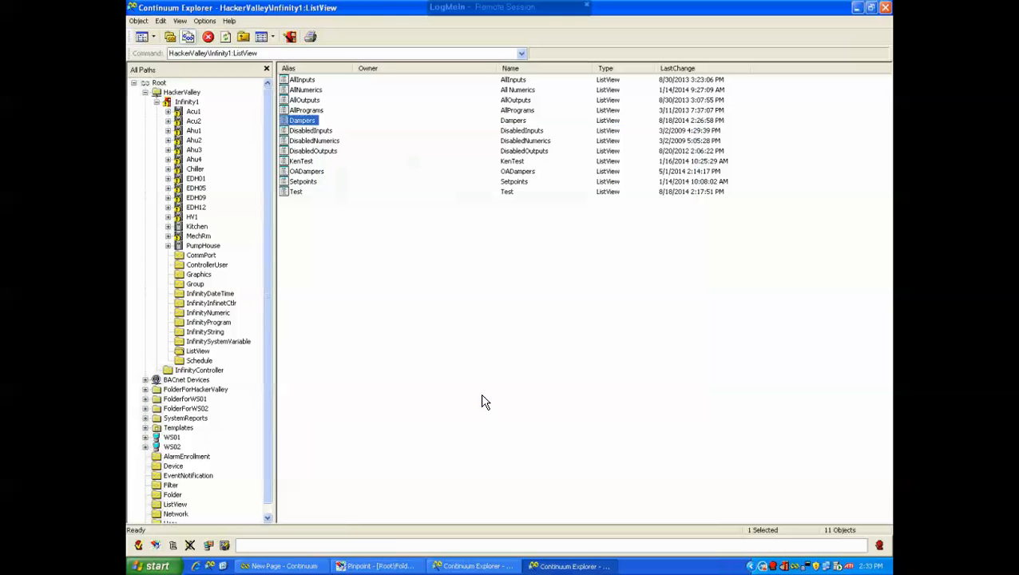
Run the Dampers list view and enable the Ahu1 OADpr point
{"action": "double_click", "coordinate": [310, 121]}
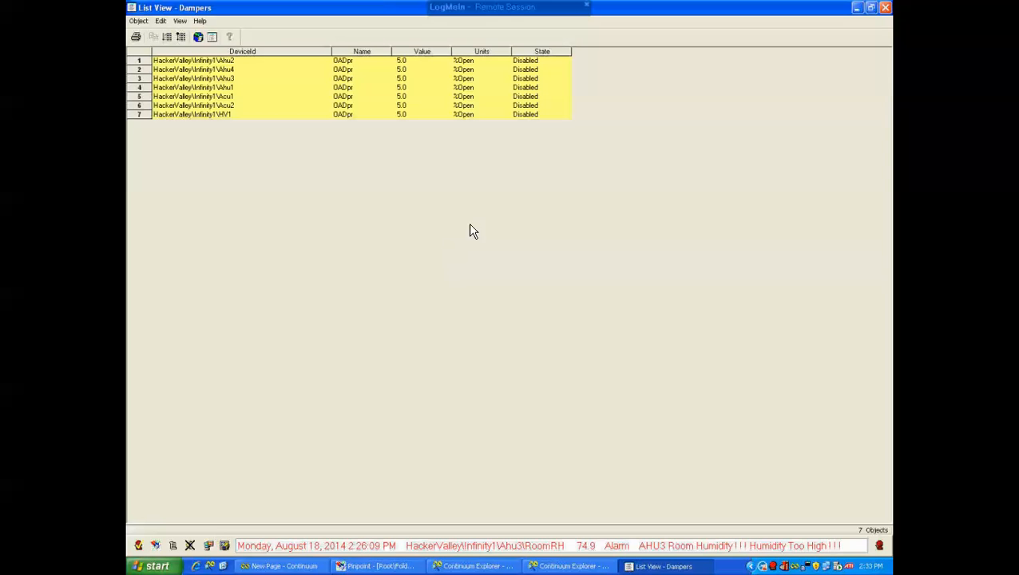
{"action": "left_click", "coordinate": [218, 87]}
{"action": "right_click", "coordinate": [217, 85]}
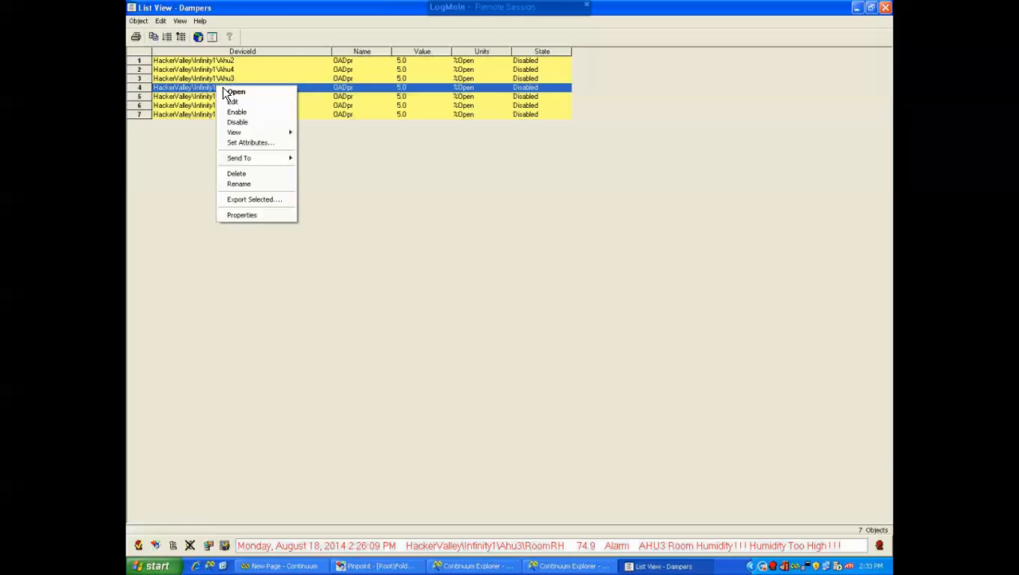
{"action": "left_click", "coordinate": [236, 111]}
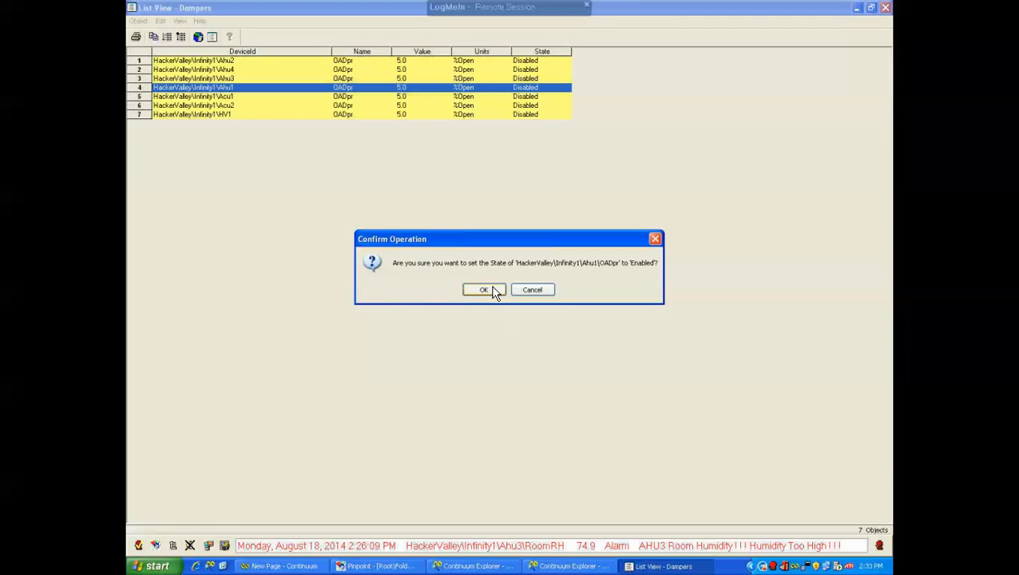
{"action": "left_click", "coordinate": [482, 289]}
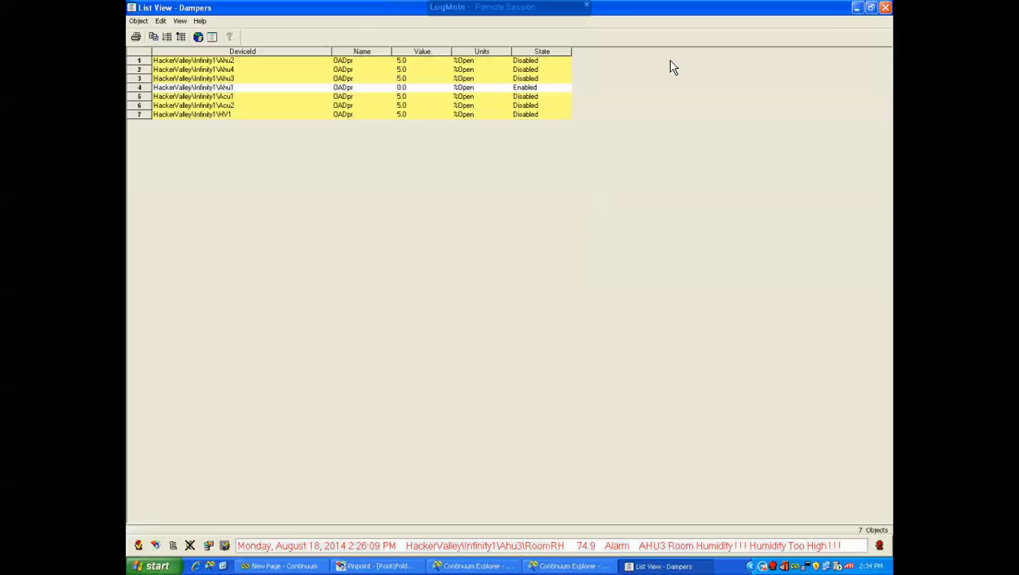
Close the Dampers list view, then open the AllInputs list view and scroll through its points and highlighted disabled rows
{"action": "left_click", "coordinate": [884, 11]}
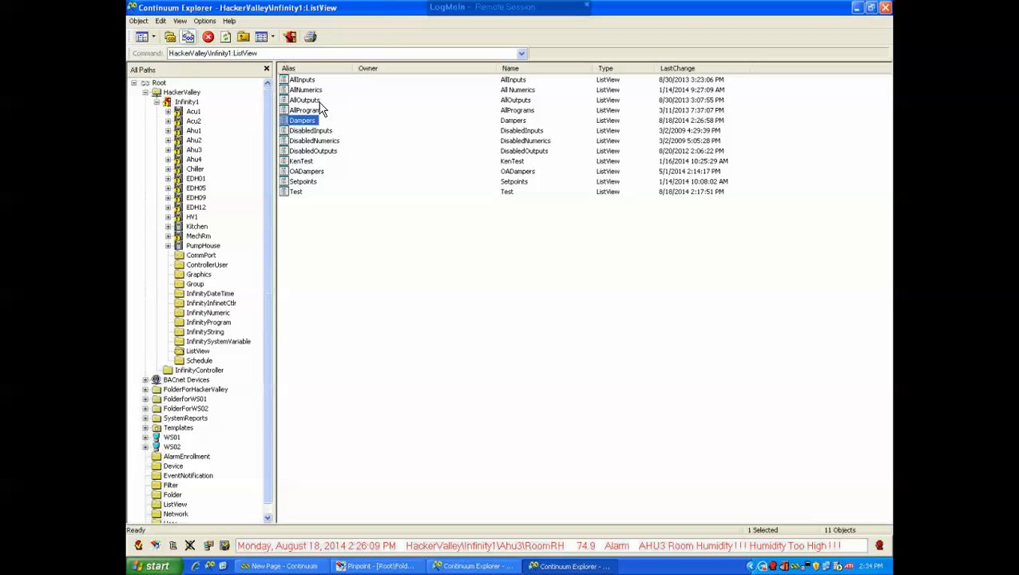
{"action": "double_click", "coordinate": [302, 80]}
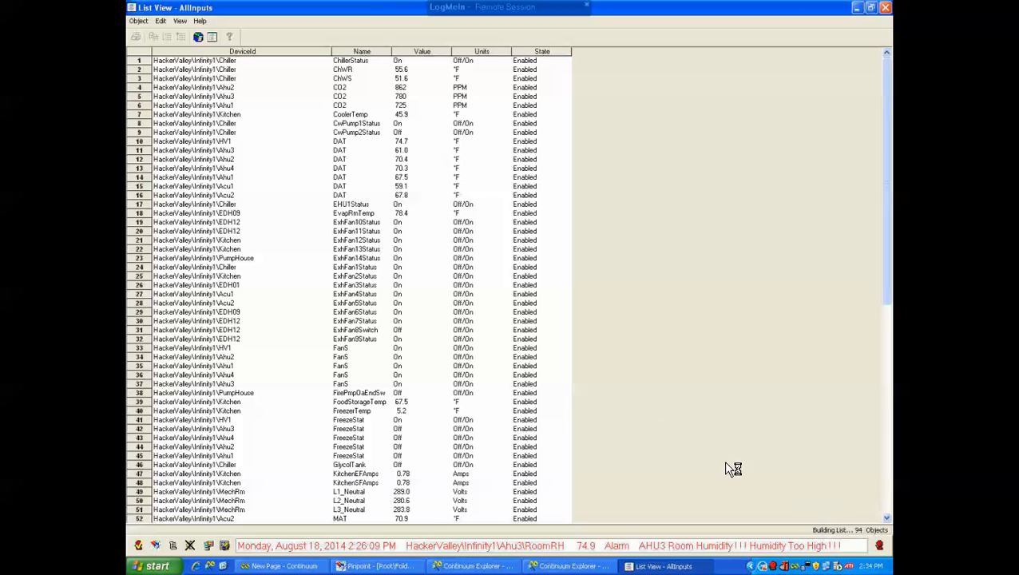
{"action": "scroll", "coordinate": [465, 405], "scroll_direction": "down", "scroll_amount": 6}
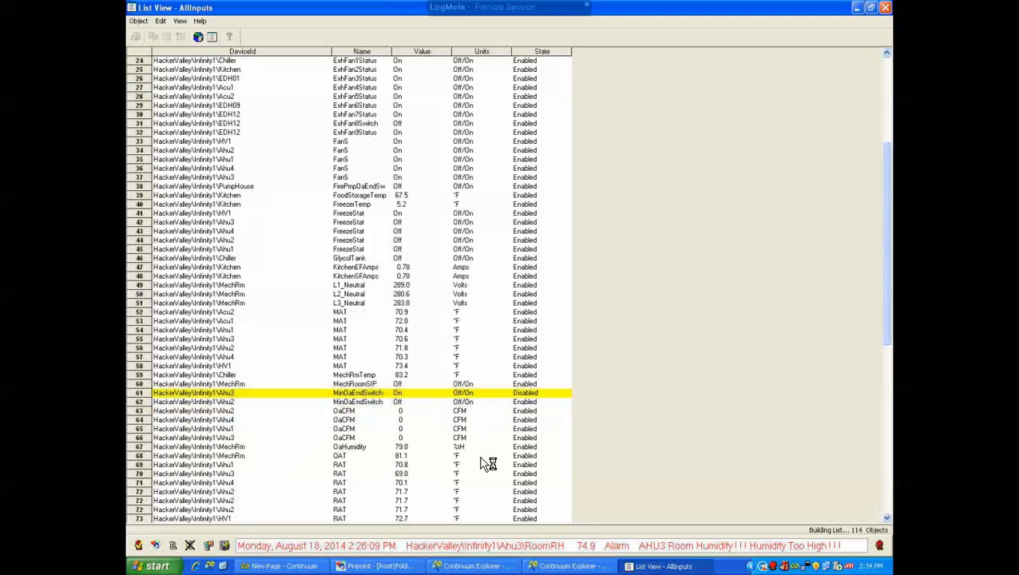
{"action": "scroll", "coordinate": [487, 460], "scroll_direction": "down", "scroll_amount": 6}
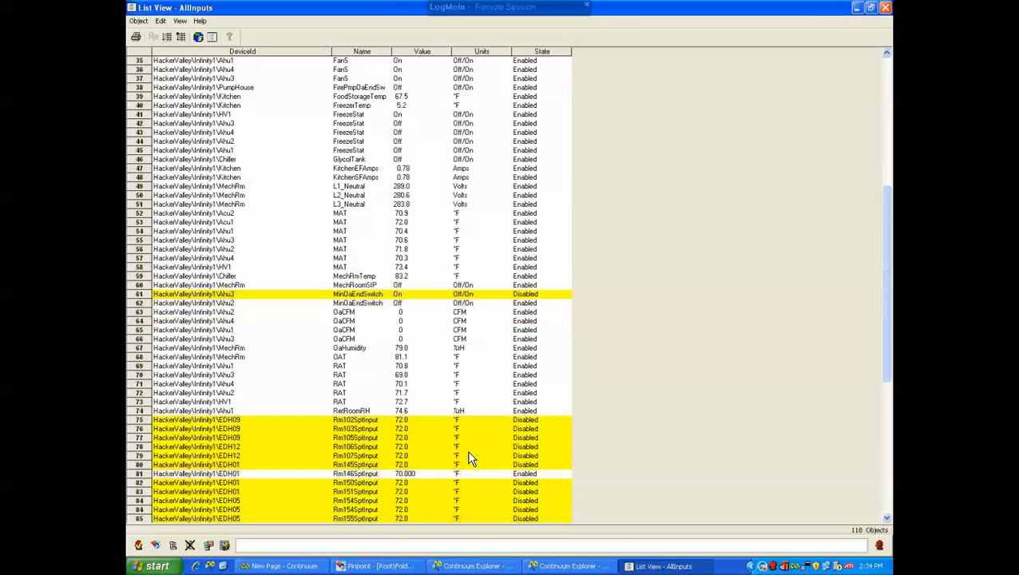
{"action": "scroll", "coordinate": [447, 463], "scroll_direction": "down", "scroll_amount": 7}
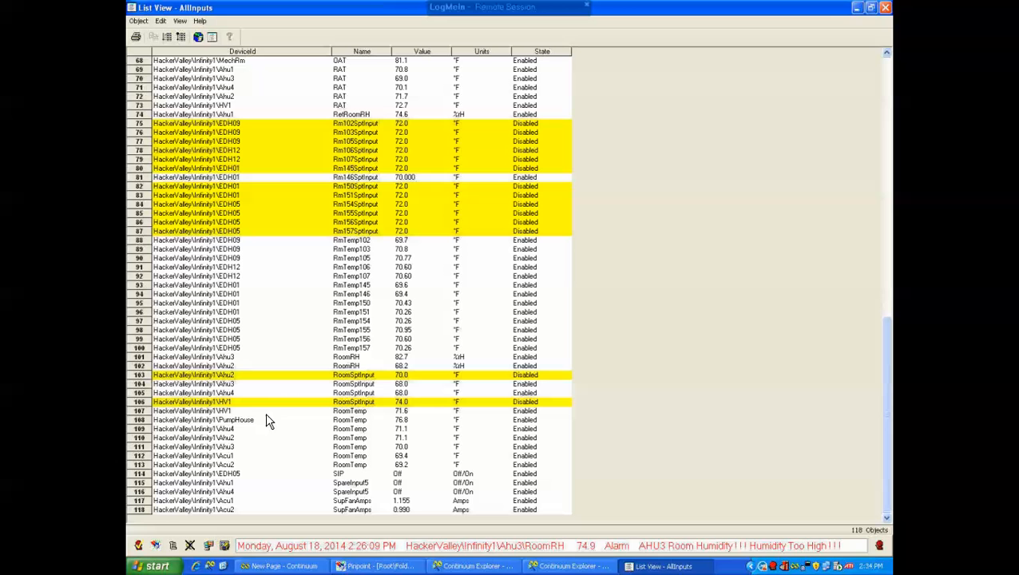
{"action": "scroll", "coordinate": [287, 382], "scroll_direction": "up", "scroll_amount": 4}
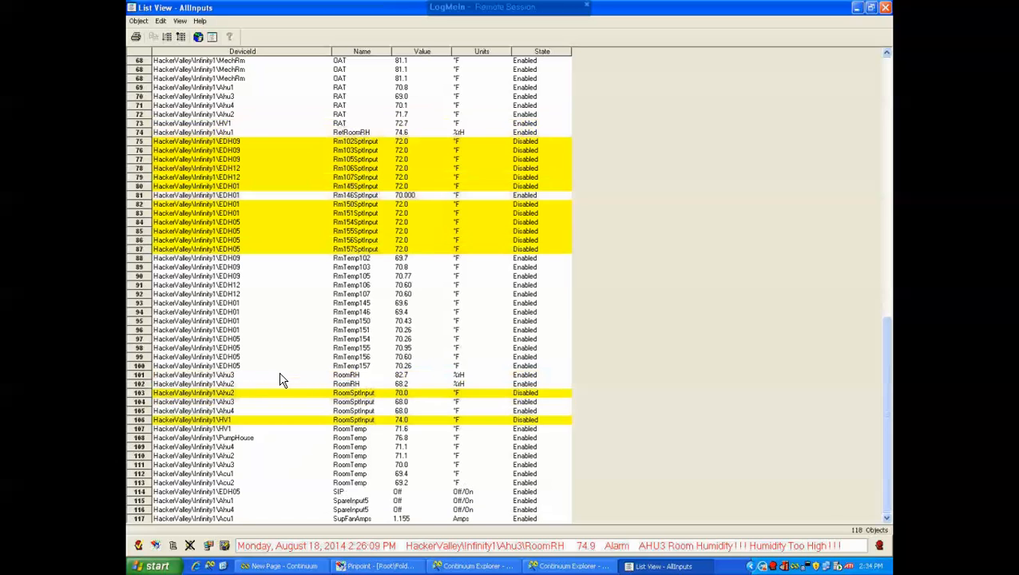
{"action": "scroll", "coordinate": [279, 387], "scroll_direction": "up", "scroll_amount": 7}
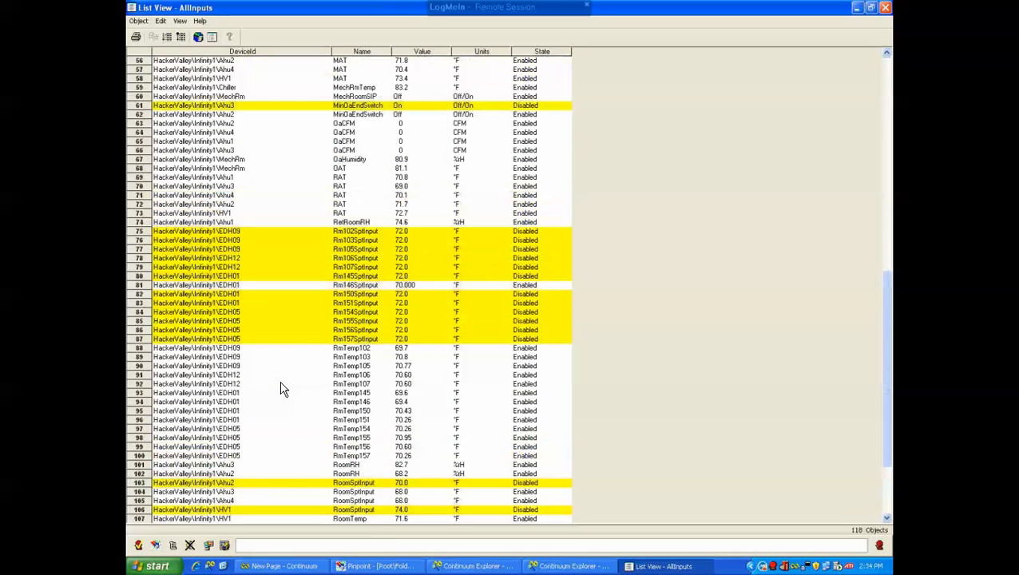
{"action": "scroll", "coordinate": [275, 385], "scroll_direction": "up", "scroll_amount": 11}
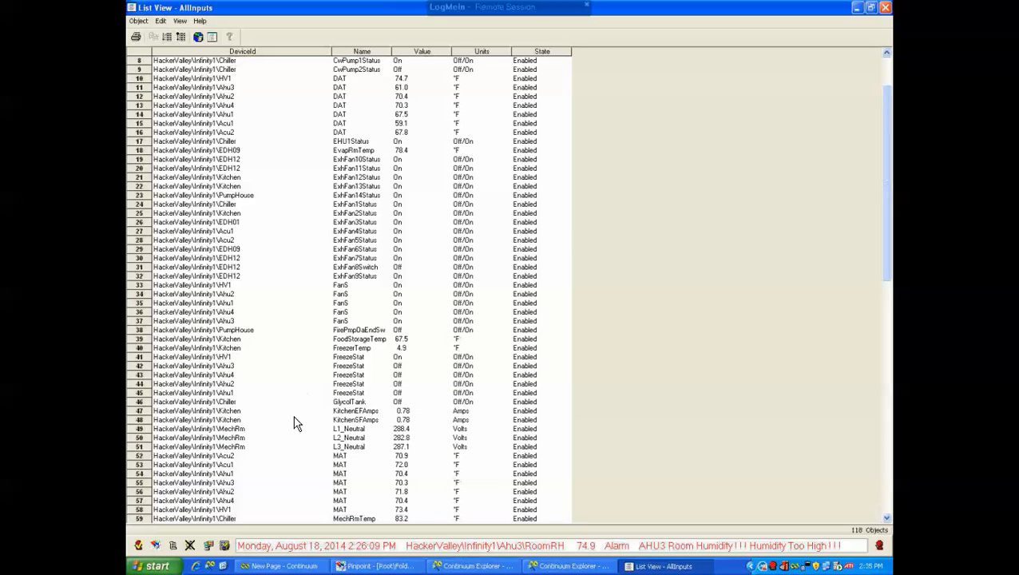
{"action": "scroll", "coordinate": [292, 411], "scroll_direction": "up", "scroll_amount": 3}
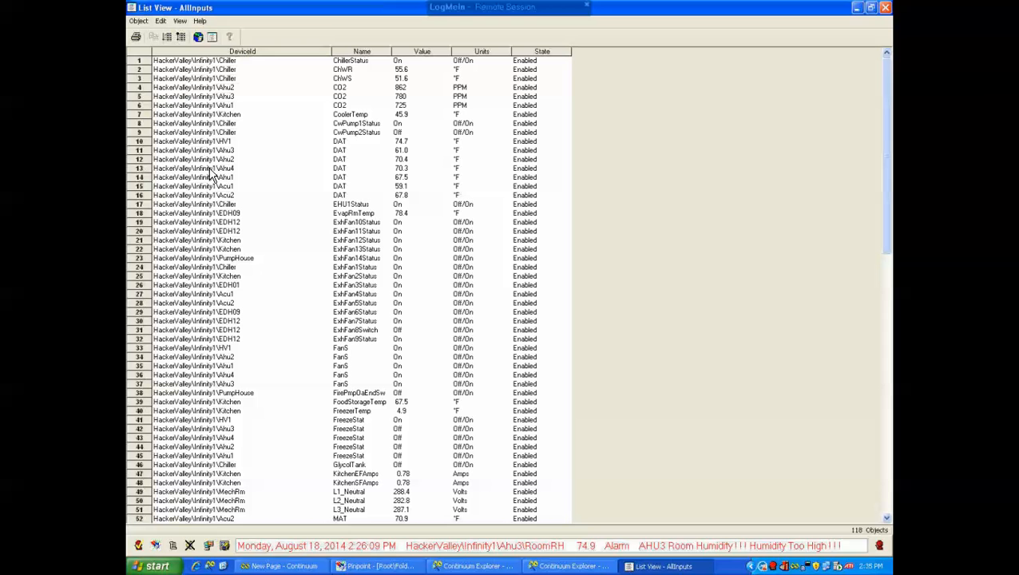
Select the five FanS points (rows 33 to 37) in the AllInputs list and open their context menu
{"action": "left_click", "coordinate": [197, 63]}
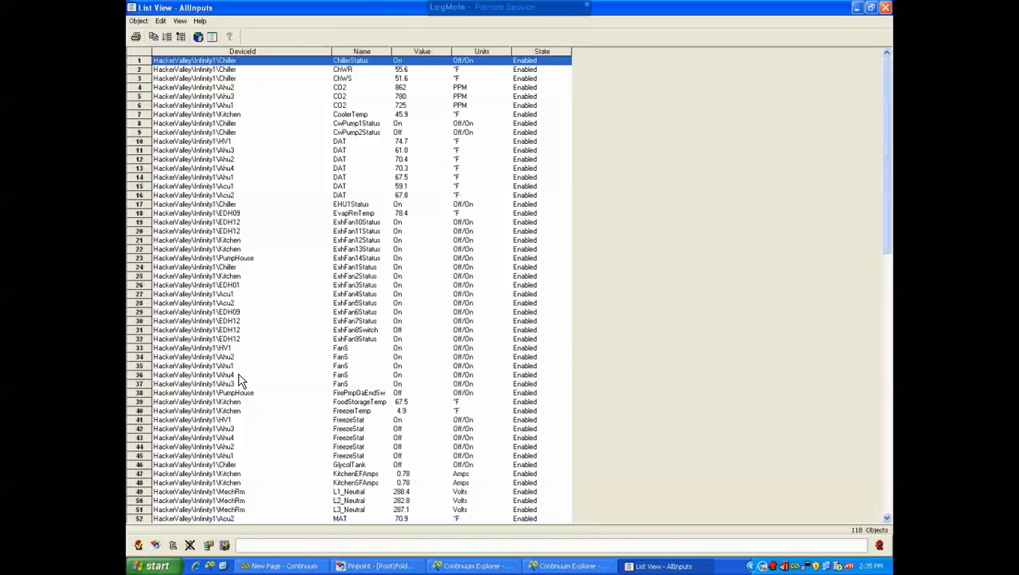
{"action": "left_click", "coordinate": [203, 482], "text": "shift"}
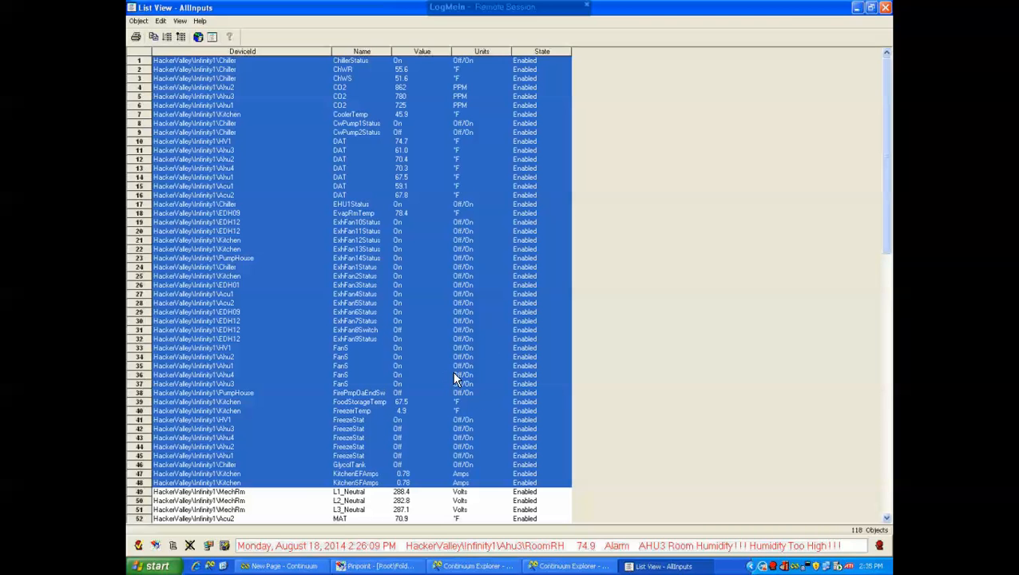
{"action": "left_click", "coordinate": [214, 347]}
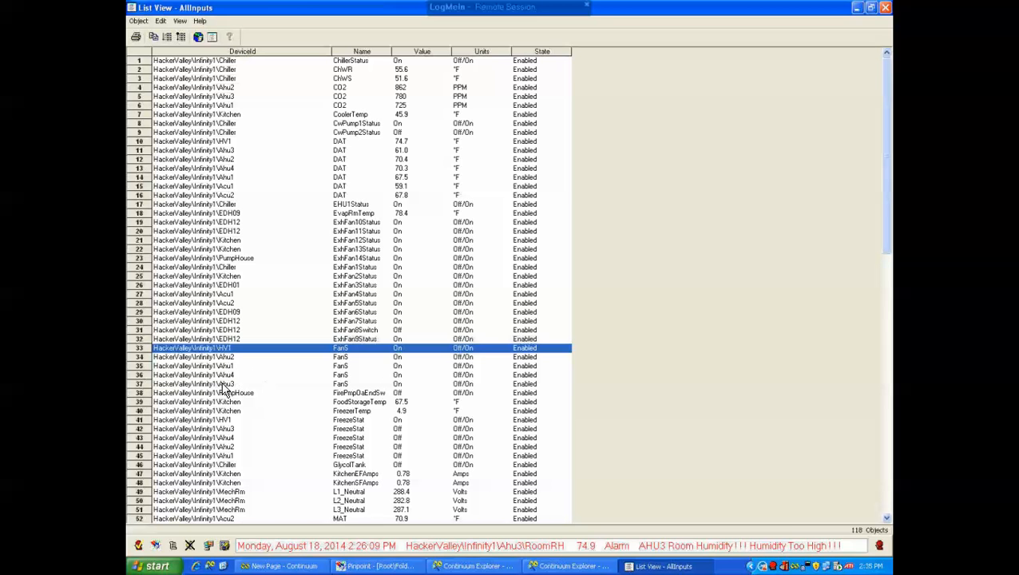
{"action": "left_click", "coordinate": [357, 383], "text": "shift"}
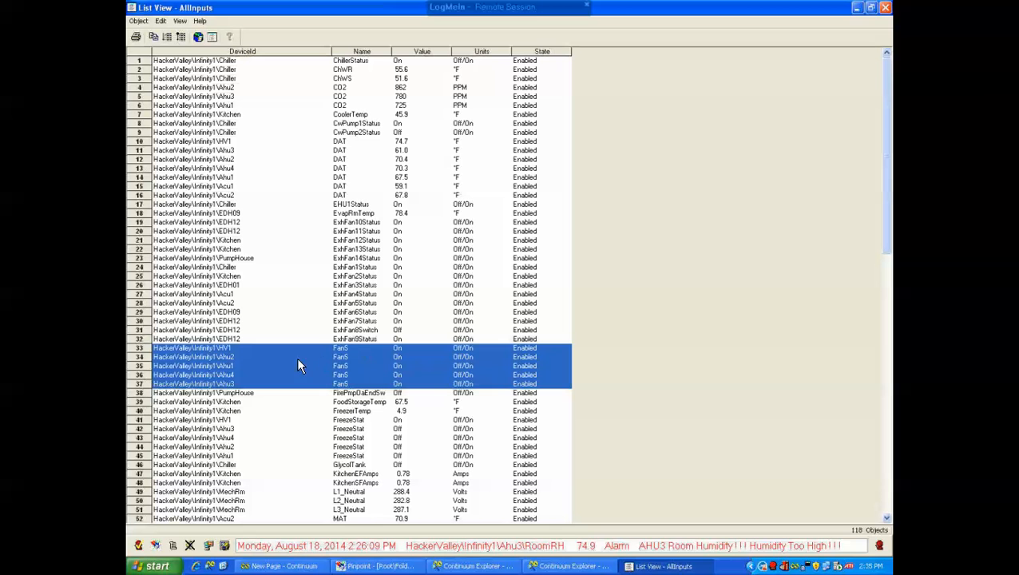
{"action": "right_click", "coordinate": [255, 365]}
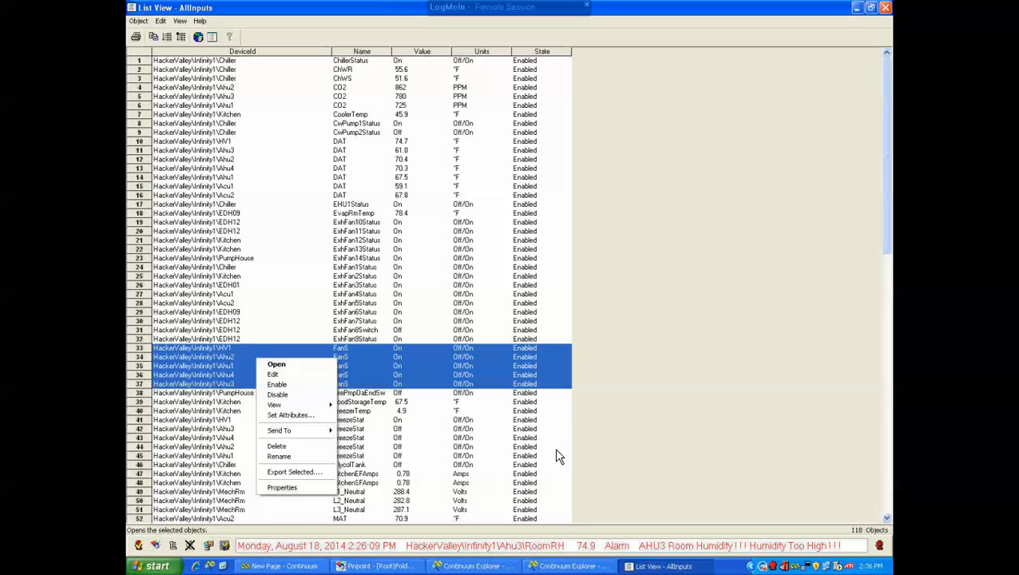
Exit the LogMeIn remote control session to return to the LogMeIn Webster host page
{"action": "mouse_move", "coordinate": [580, 8]}
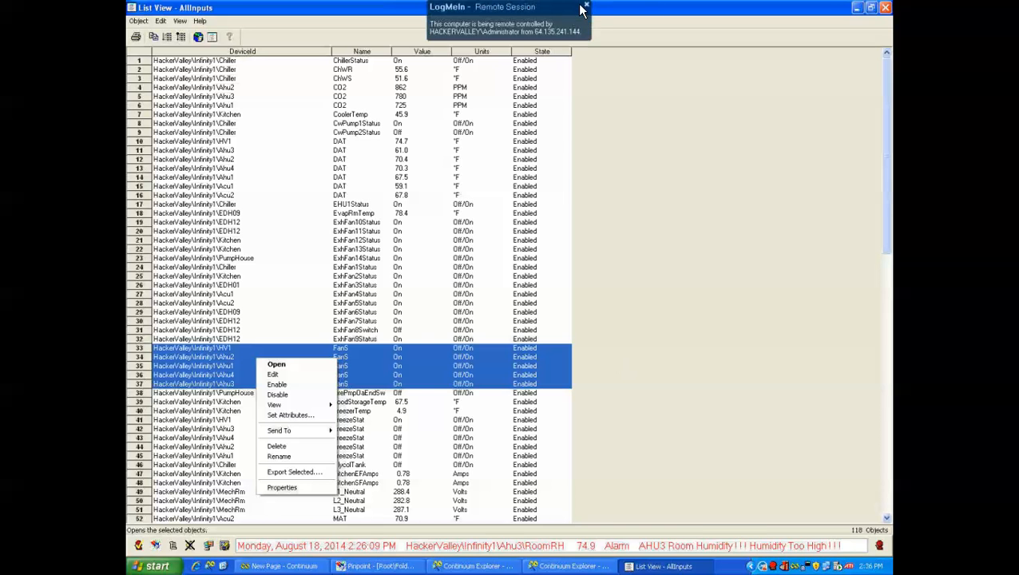
{"action": "left_click", "coordinate": [615, 3]}
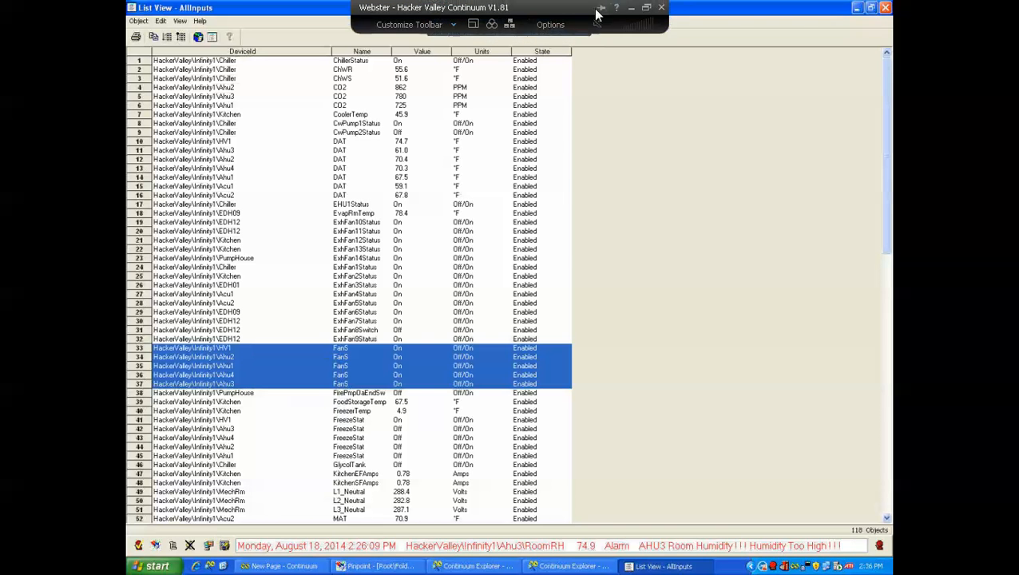
{"action": "left_click", "coordinate": [631, 10]}
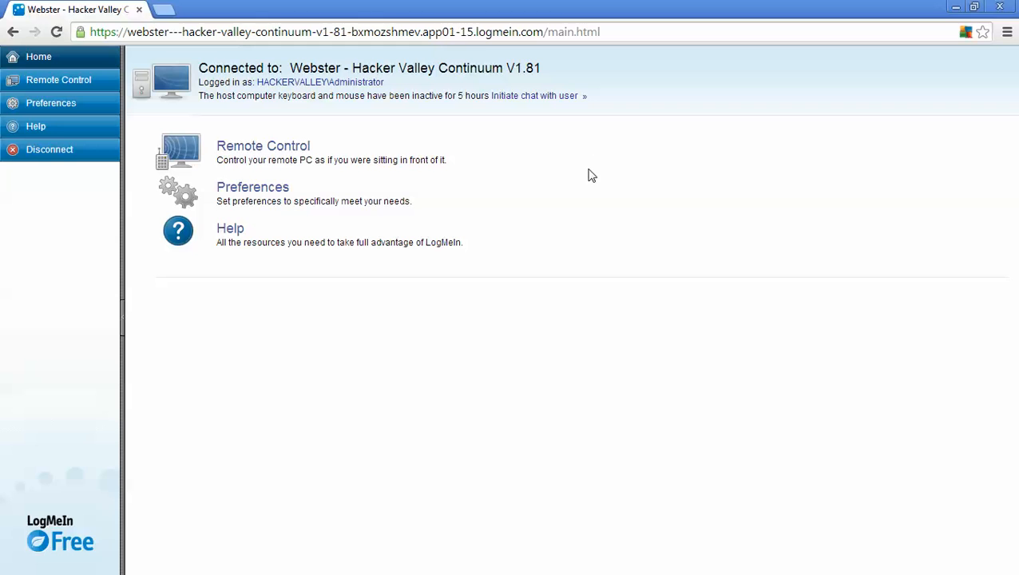